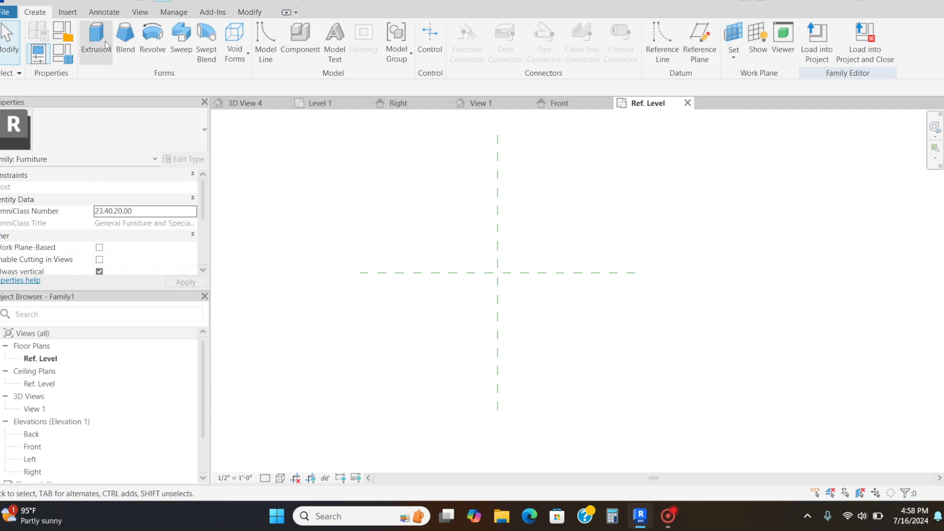
Start an extrusion and sketch a rectangle around the reference plane intersection, setting its length to 6' 8" and its width to 60"
left_click(97, 40)
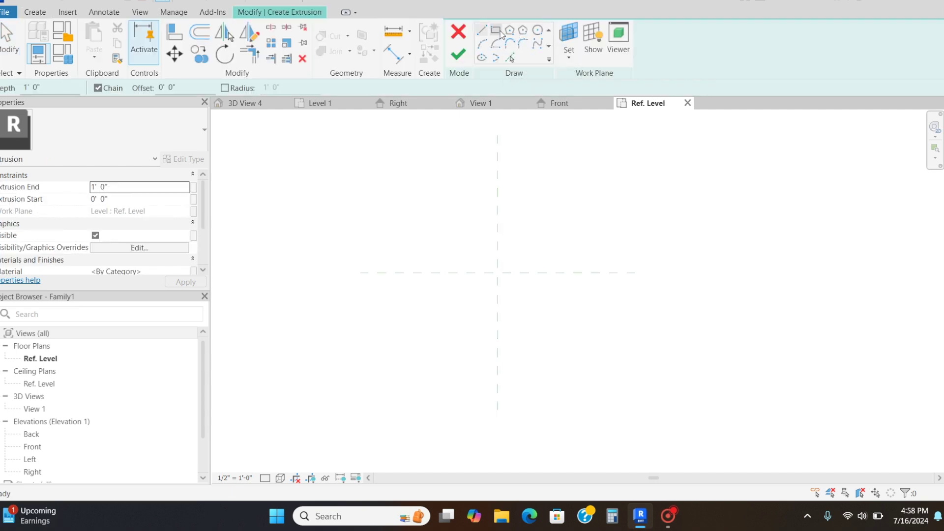
left_click(425, 187)
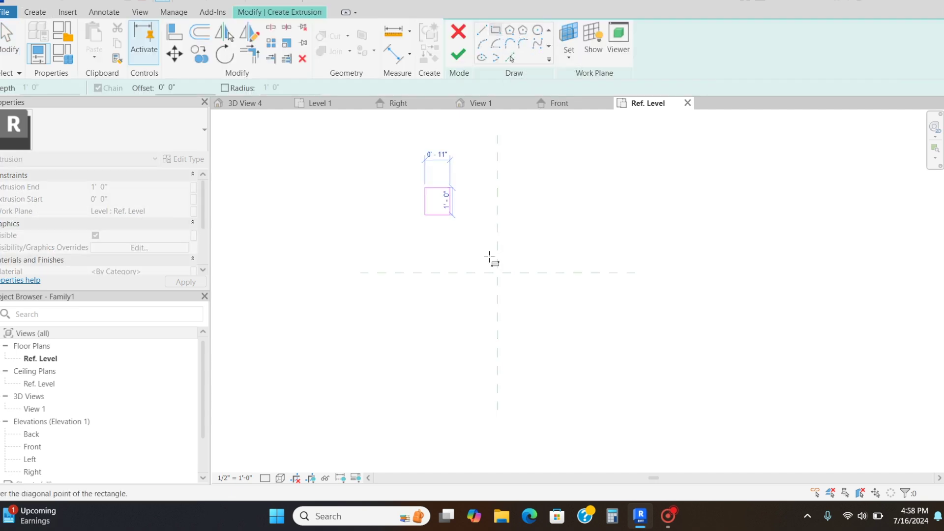
left_click(541, 341)
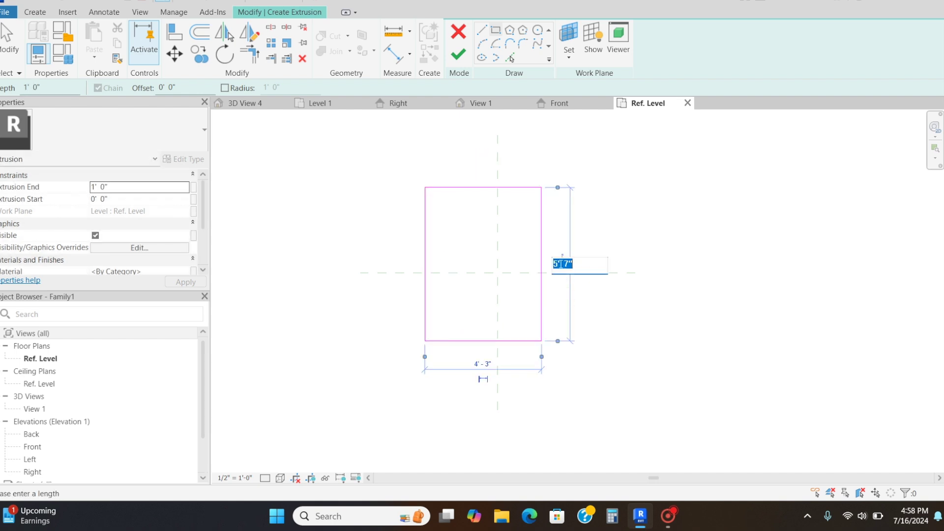
key("Return")
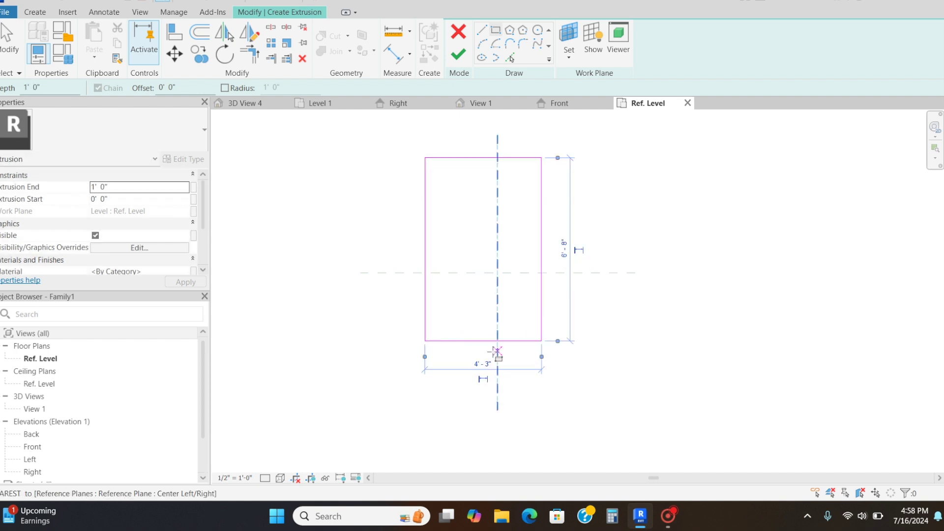
left_click(490, 364)
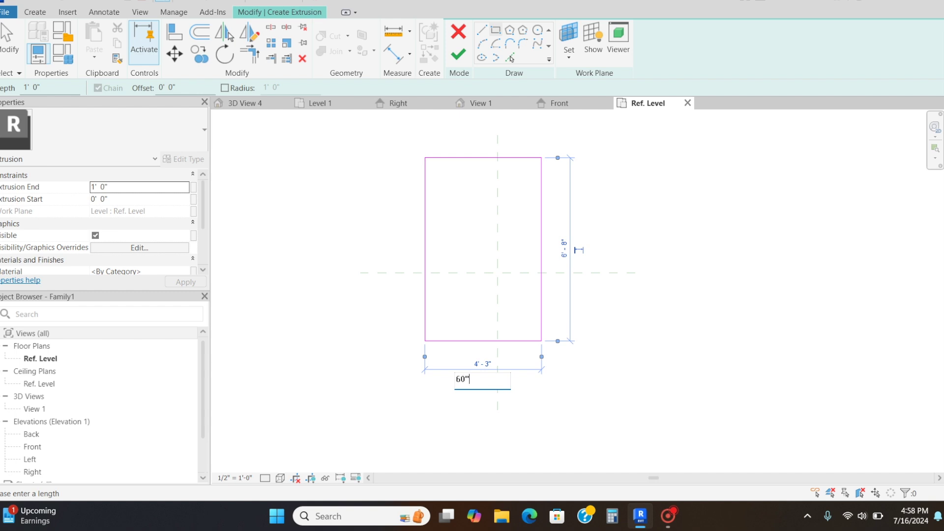
type("60\"")
key("Return")
key("Escape")
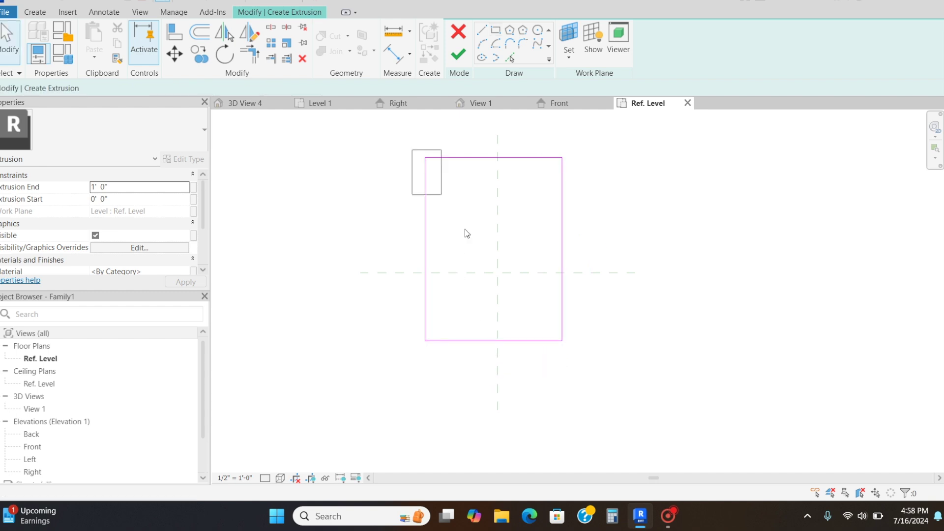
Move the whole rectangle vertically so its side midpoint lies on the Center Front/Back reference plane
left_click_drag(466, 233, 568, 369)
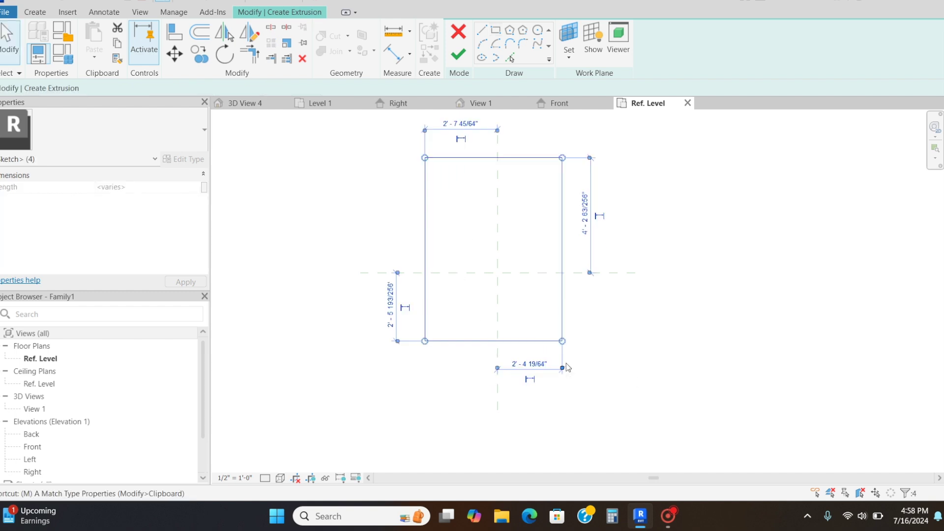
key("m")
key("v")
left_click(562, 249)
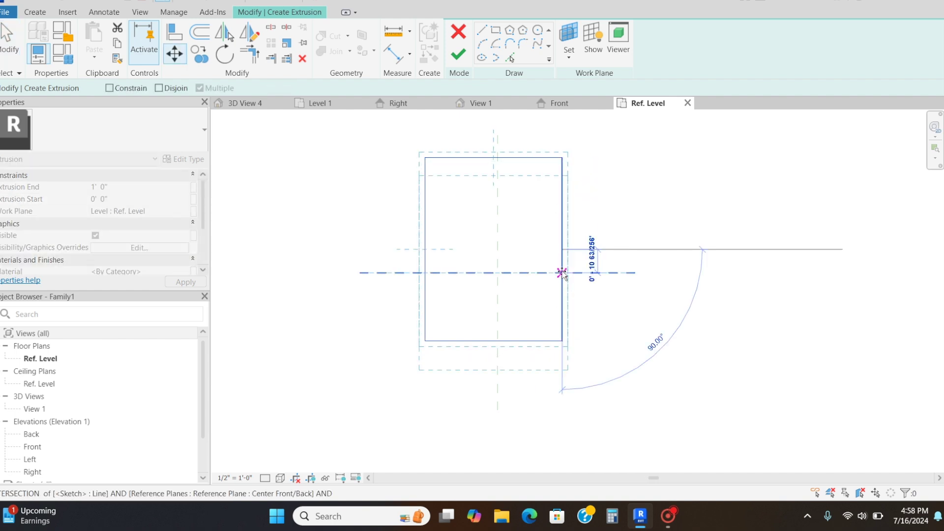
left_click(561, 272)
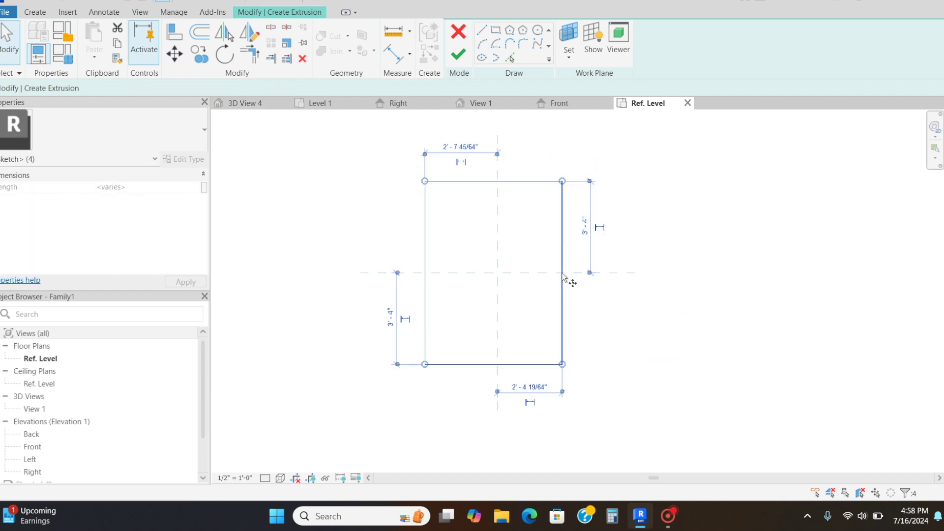
Move the whole rectangle horizontally so the midpoint of its upper edge lies on the Center Left/Right reference plane
key("m")
key("v")
left_click(493, 181)
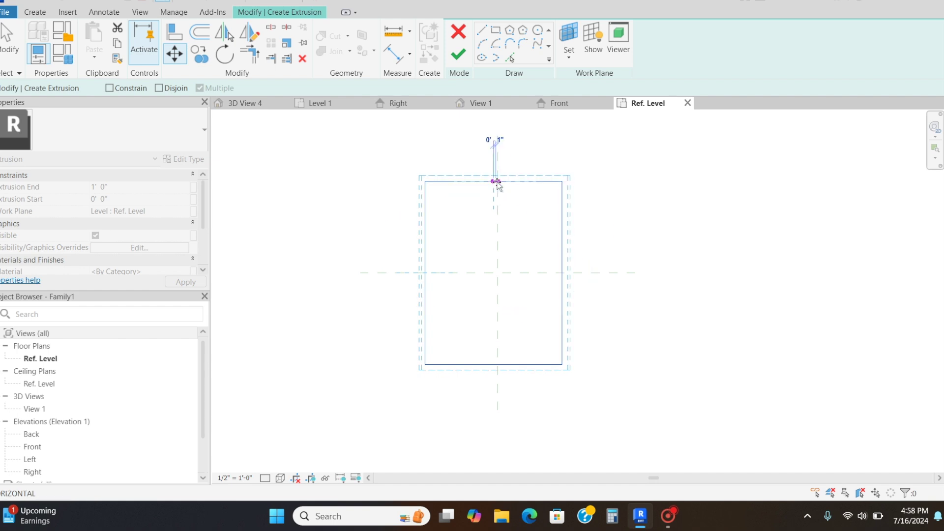
left_click(497, 181)
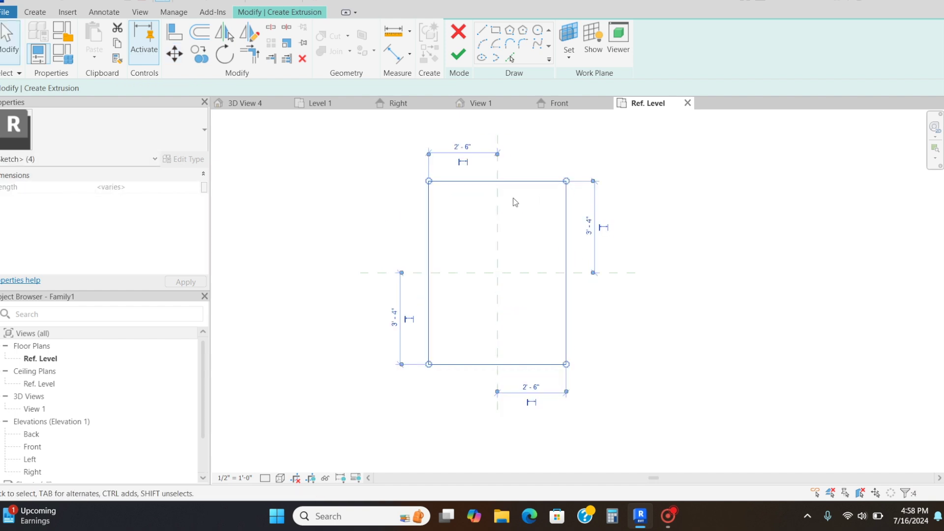
left_click(518, 214)
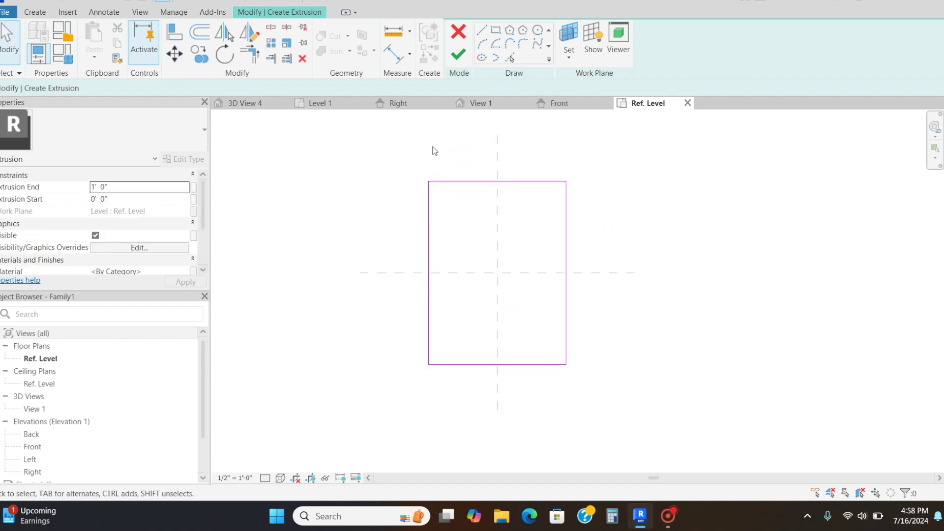
Offset copies of all four rectangle sides inward by 4"
left_click(205, 38)
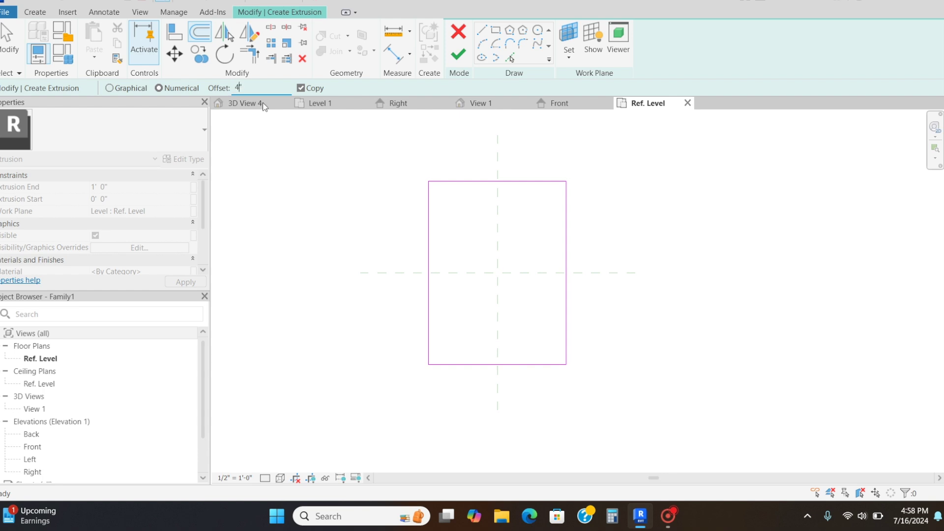
left_click(465, 186)
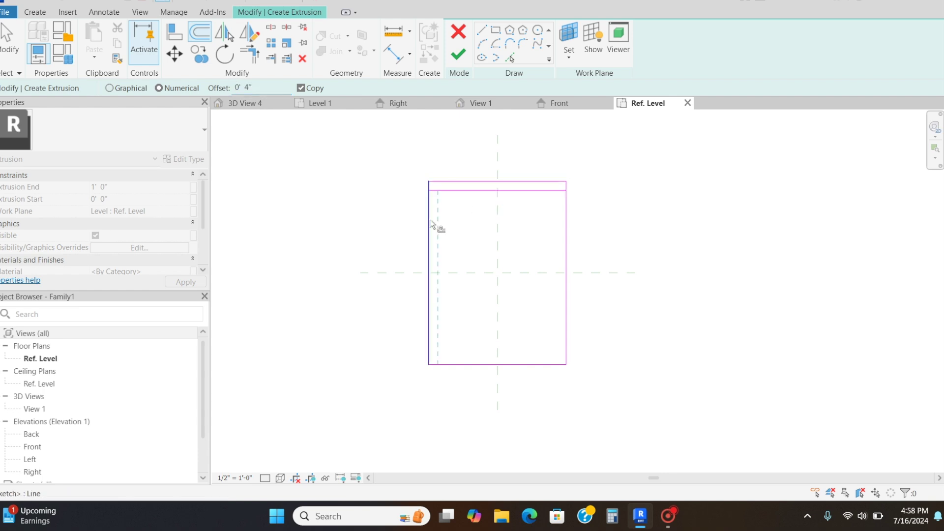
left_click(430, 221)
left_click(465, 361)
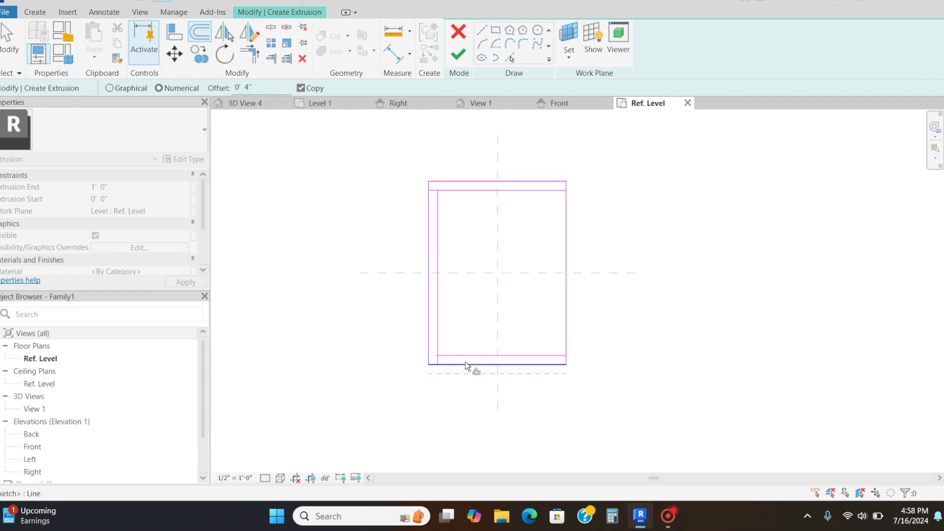
left_click(569, 318)
Trim the four offset lines to corners to form a closed inner rectangle, and finish the frame extrusion
key("t")
key("r")
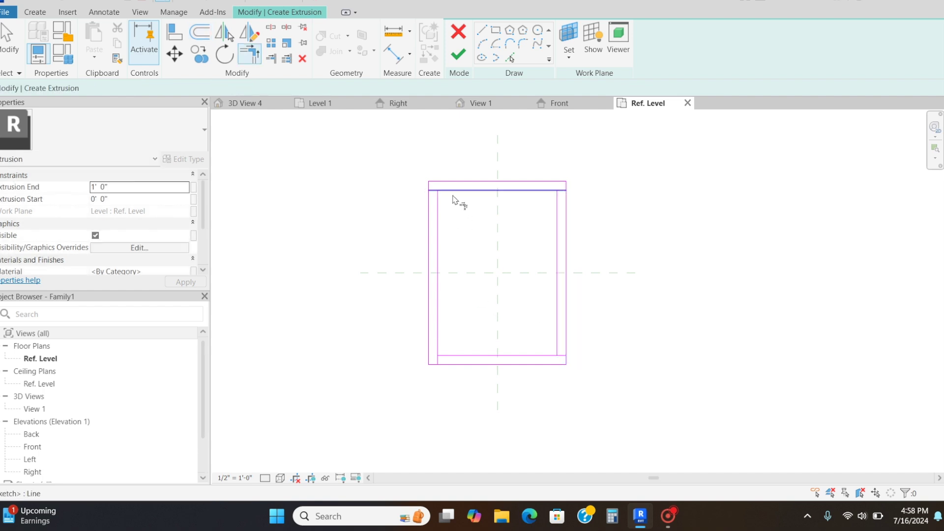
left_click(447, 193)
left_click(439, 206)
left_click(479, 356)
left_click(443, 345)
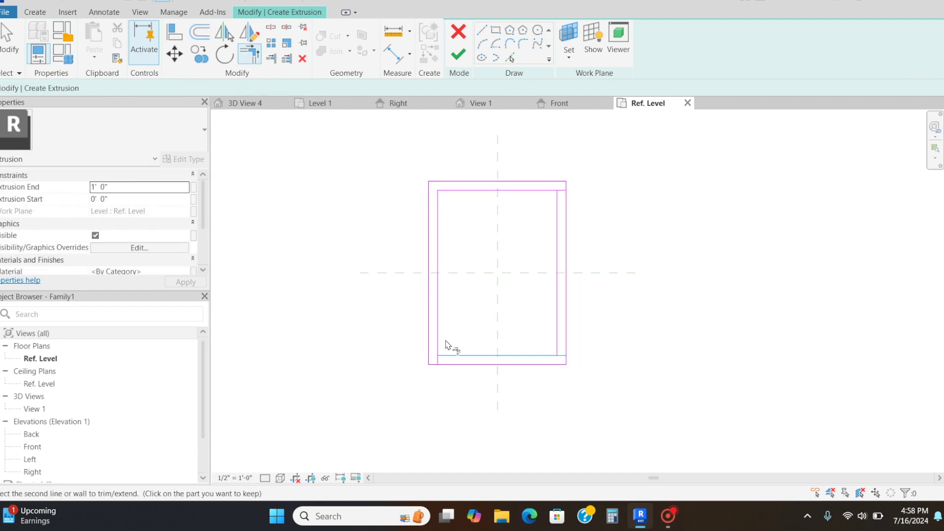
left_click(546, 358)
left_click(556, 344)
left_click(546, 192)
left_click(558, 209)
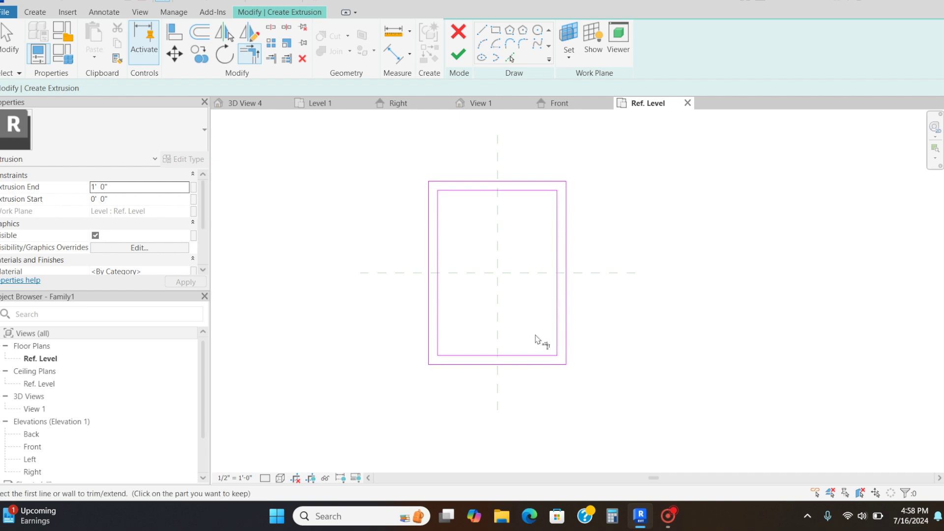
key("Escape")
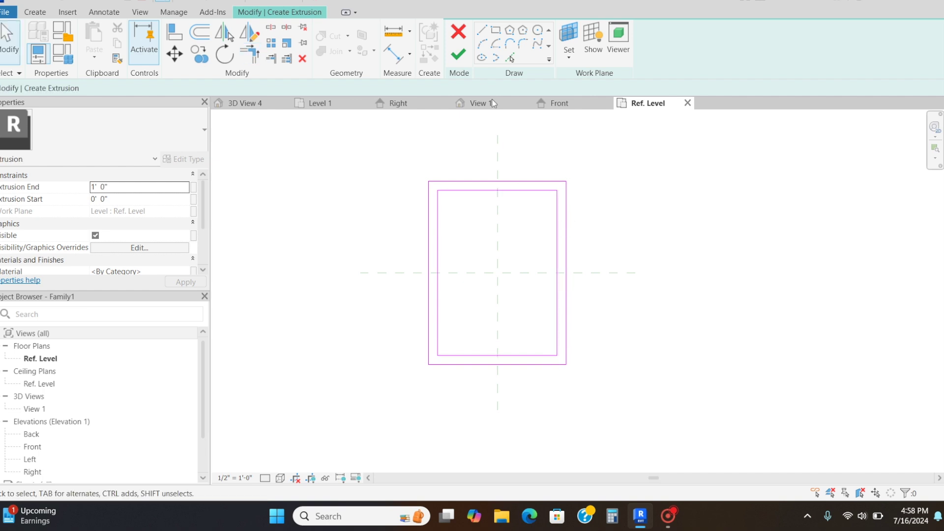
left_click(462, 56)
Display the extruded frame in the 3D view with the Hidden Line visual style, seen from an upper corner
left_click(558, 103)
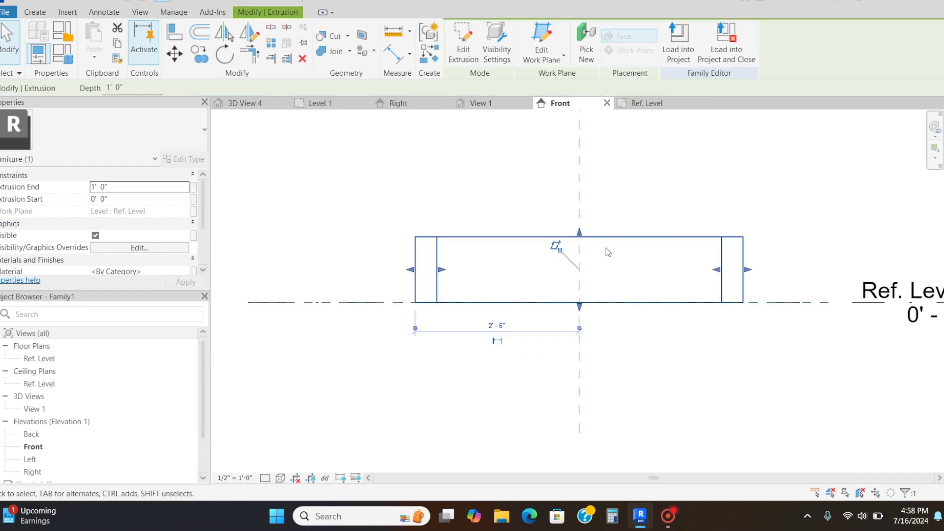
left_click(499, 160)
left_click(487, 103)
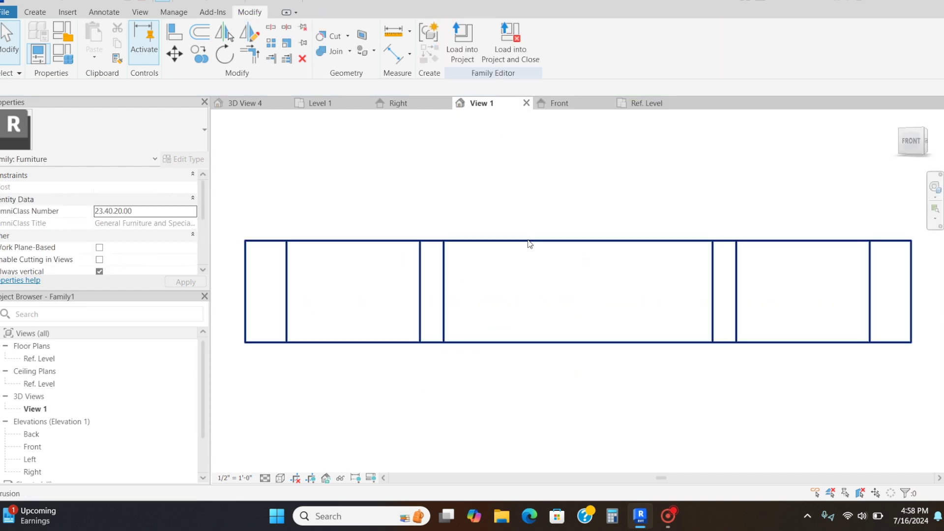
left_click(281, 478)
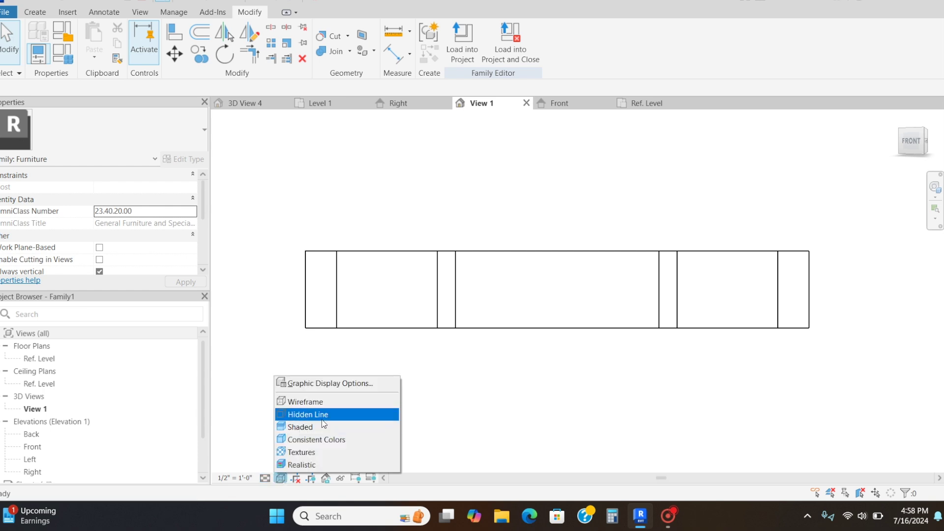
left_click(305, 413)
left_click(922, 134)
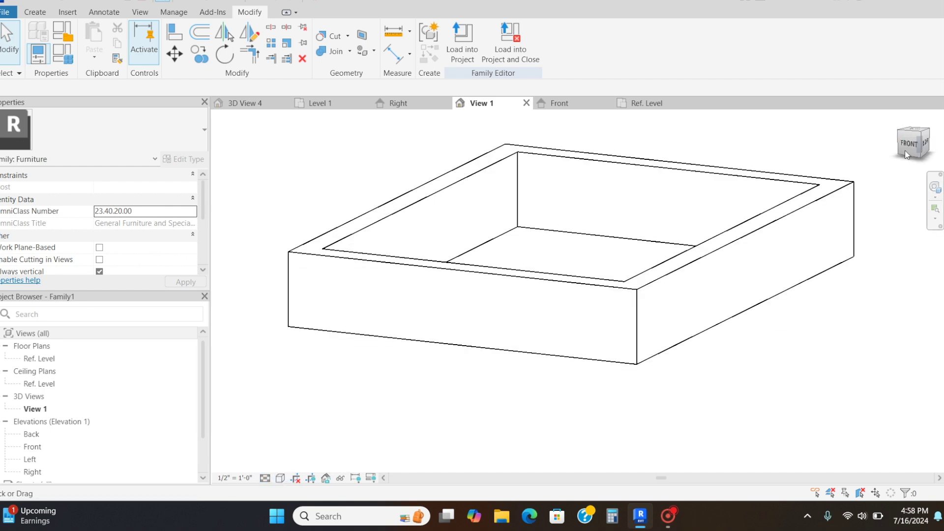
scroll(495, 394, "down", 3)
scroll(651, 277, "up", 2)
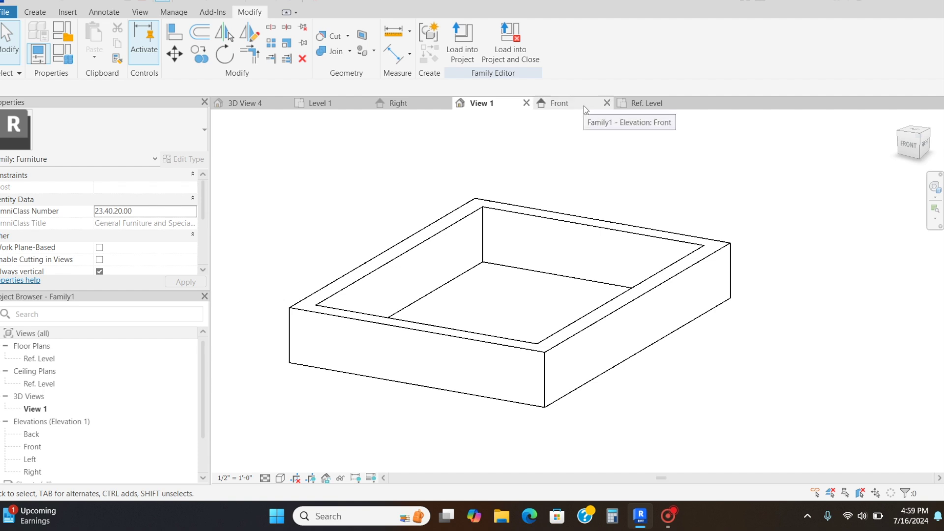
In the Ref. Level plan, start another extrusion and sketch a 4' 4" by 4" slat profile along the frame's upper inner edge
left_click(583, 105)
left_click(638, 105)
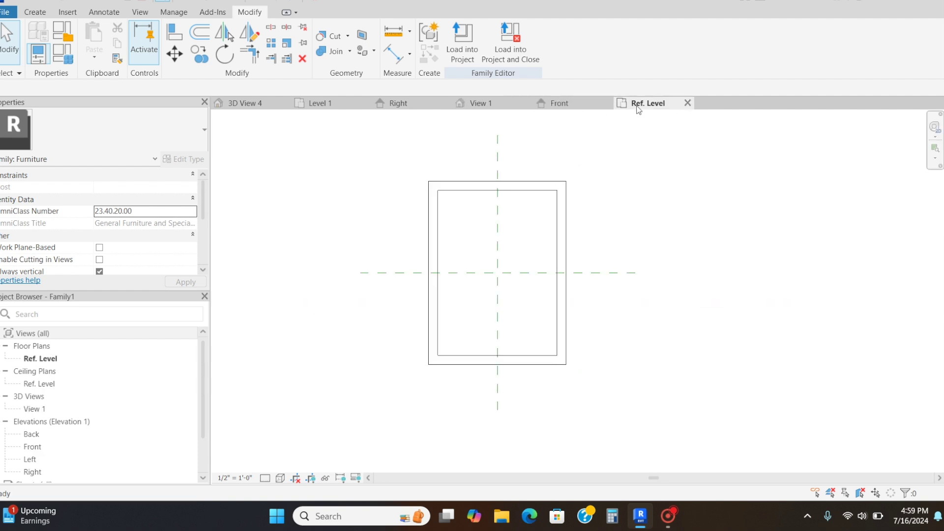
left_click(35, 13)
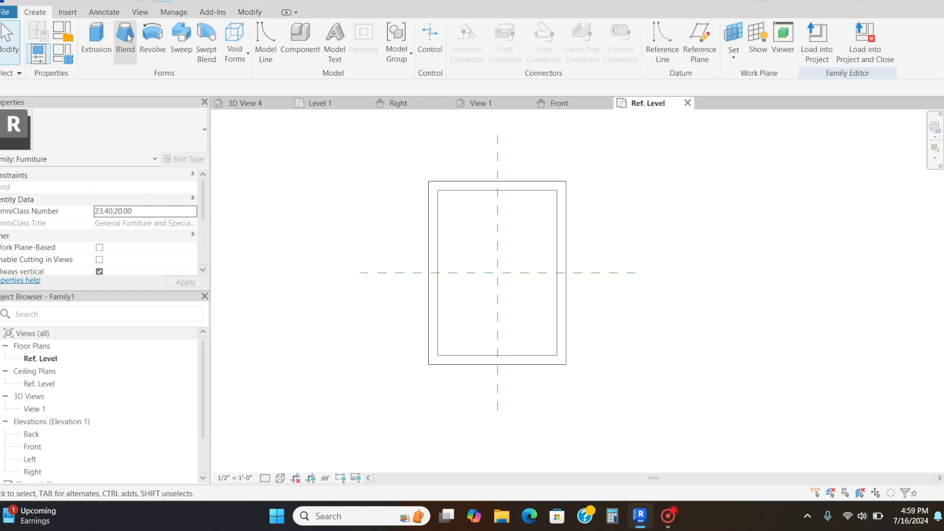
left_click(93, 36)
left_click(496, 30)
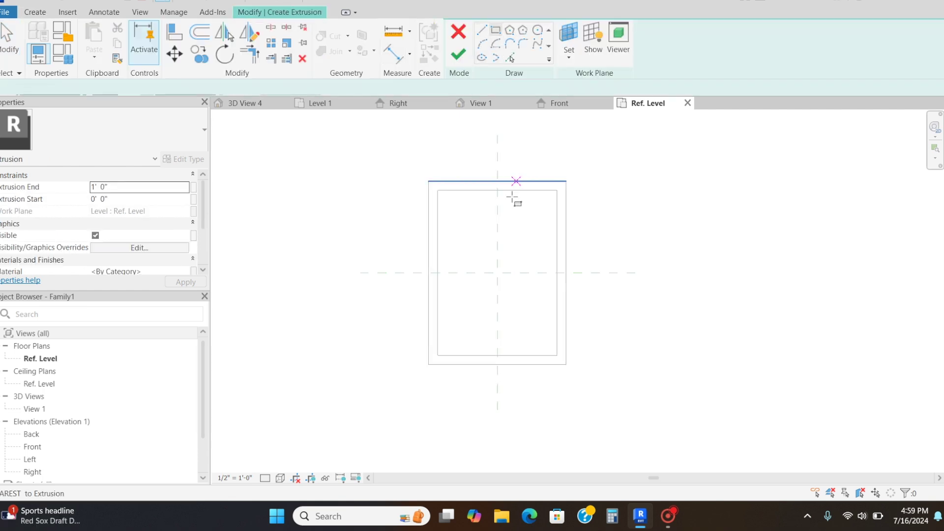
scroll(514, 194, "up", 2)
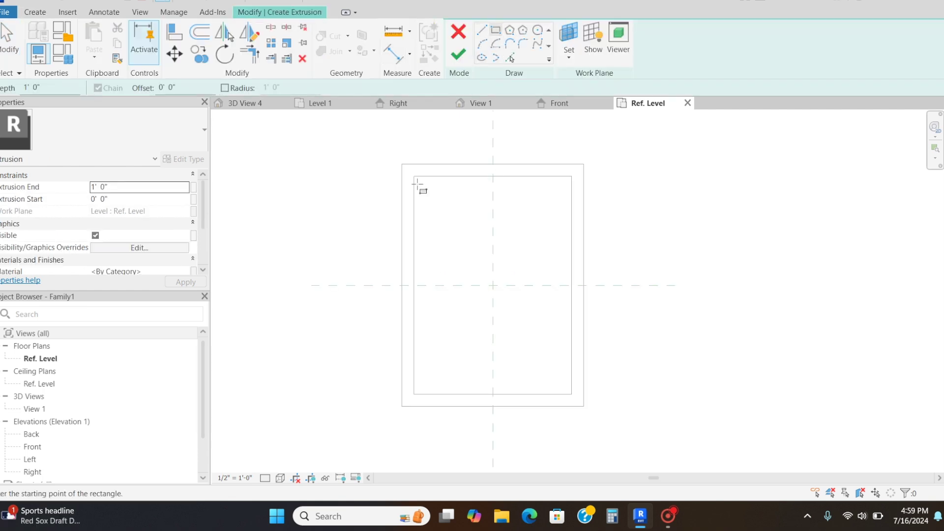
left_click(484, 31)
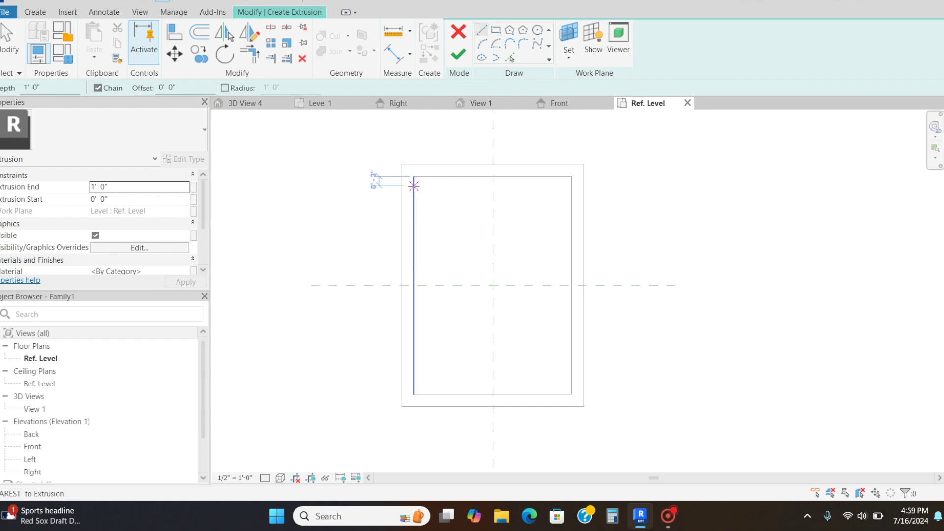
left_click(413, 176)
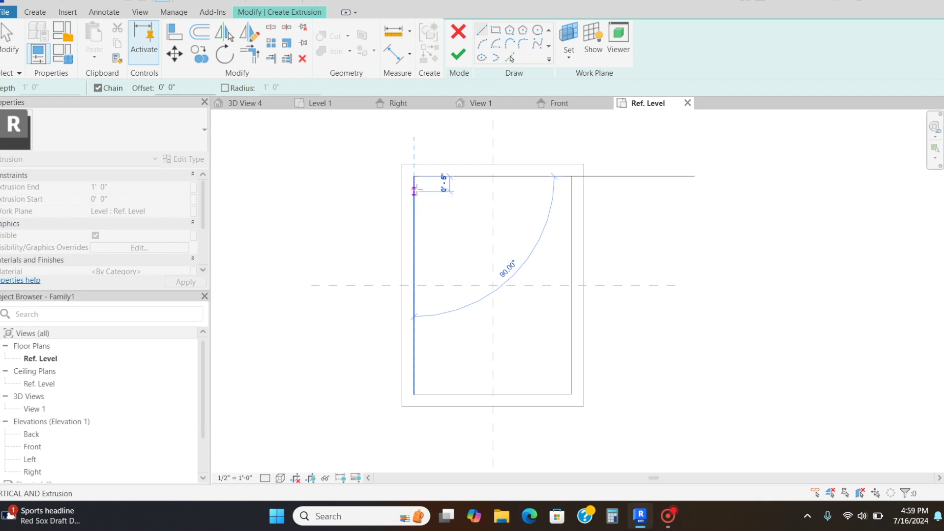
left_click(414, 188)
left_click(571, 188)
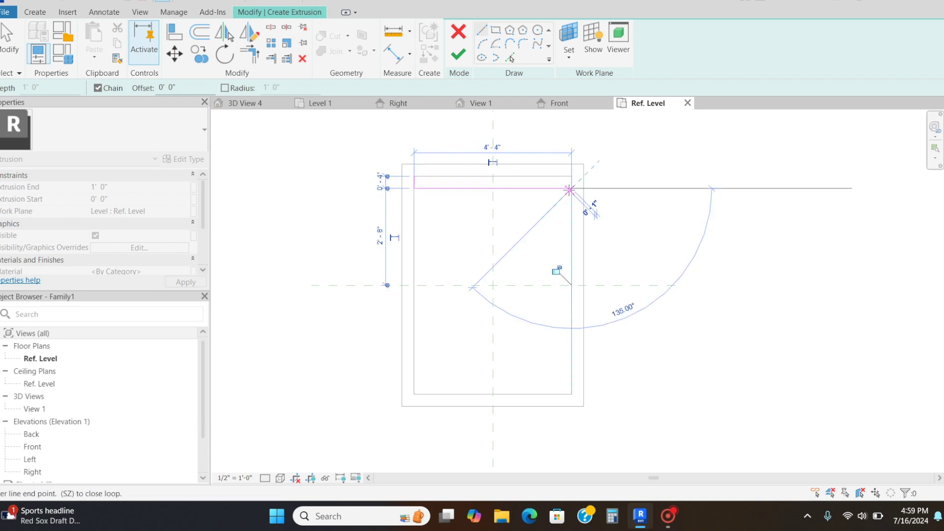
left_click(571, 176)
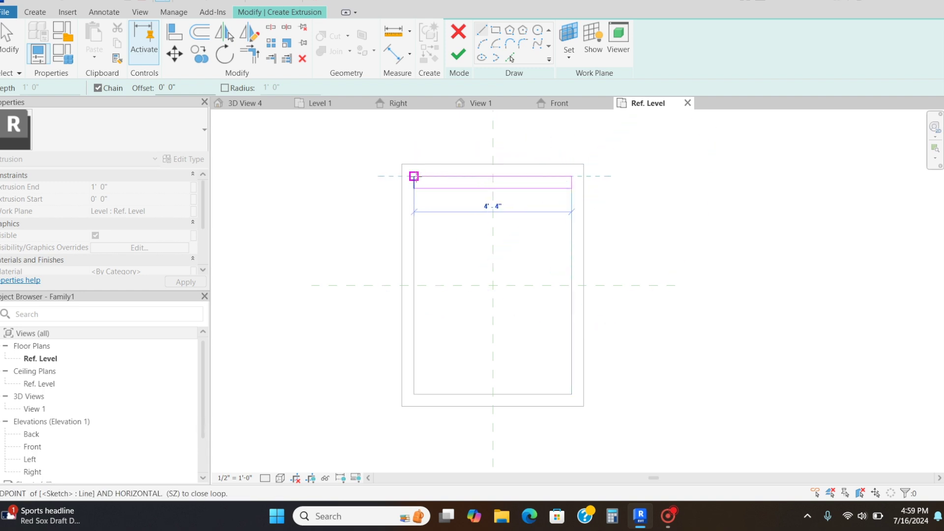
left_click(414, 176)
scroll(454, 196, "up", 1)
key("Escape")
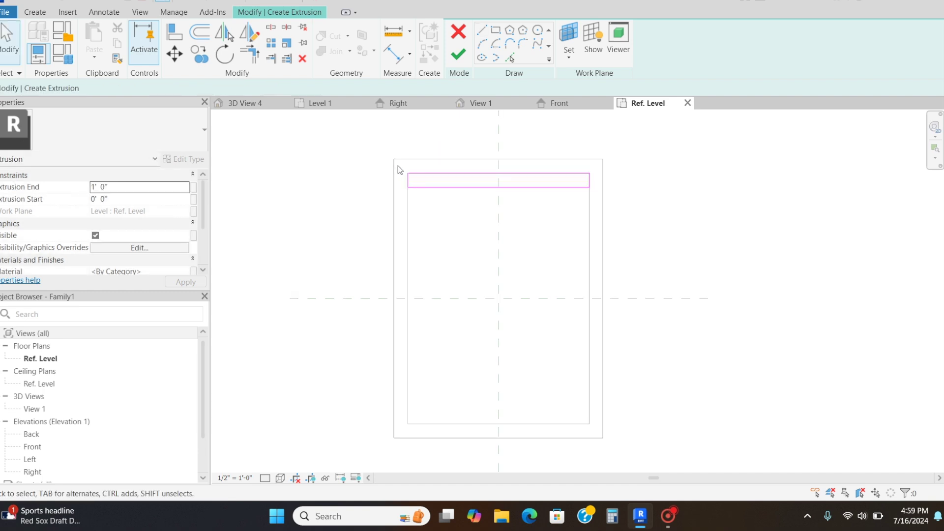
Copy the slat profile six times down the vertical centerline at equal spacing inside the frame
mouse_move(398, 166)
left_mouse_down()
mouse_move(522, 205)
mouse_move(601, 207)
left_mouse_up()
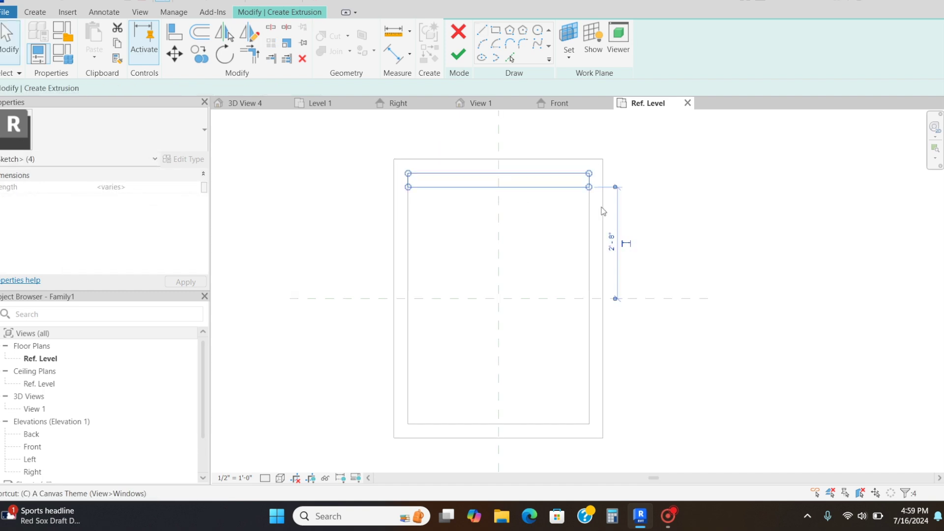
key("c")
key("o")
left_click(499, 187)
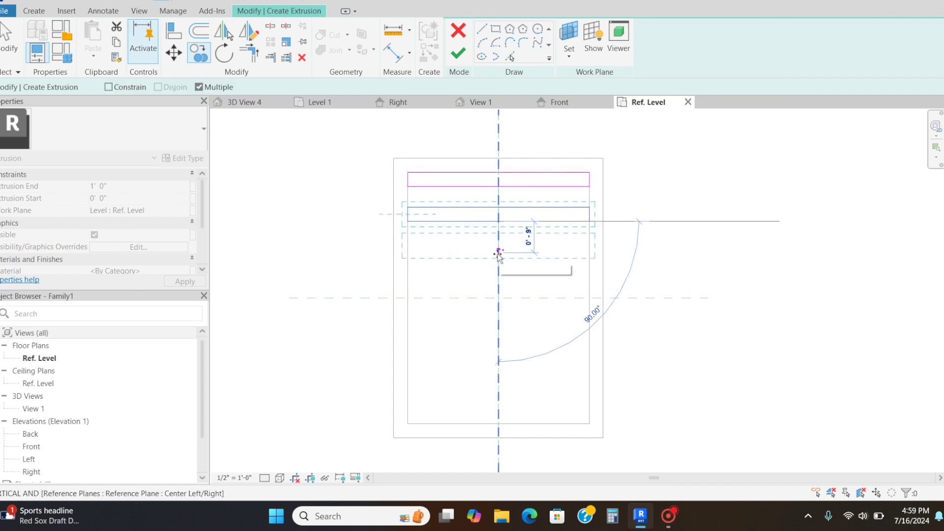
left_click(498, 256)
left_click(498, 291)
left_click(498, 325)
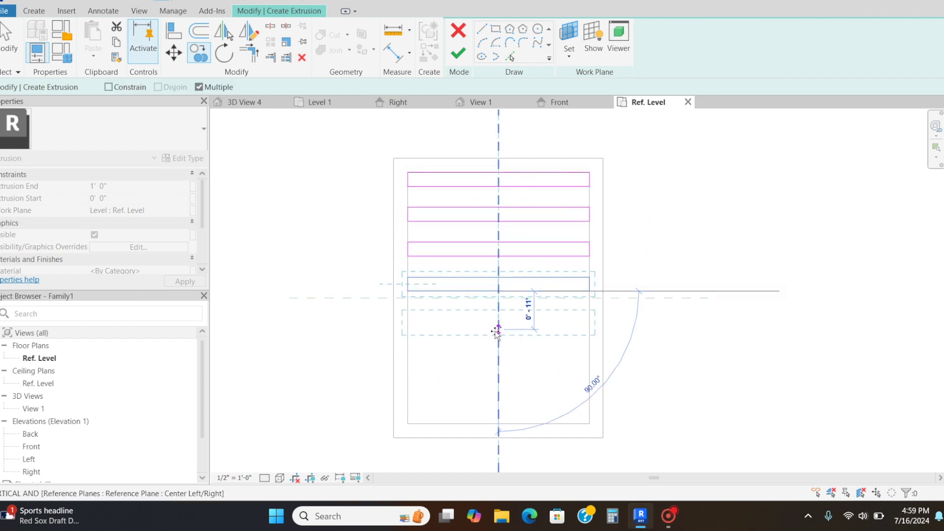
left_click(498, 326)
left_click(499, 361)
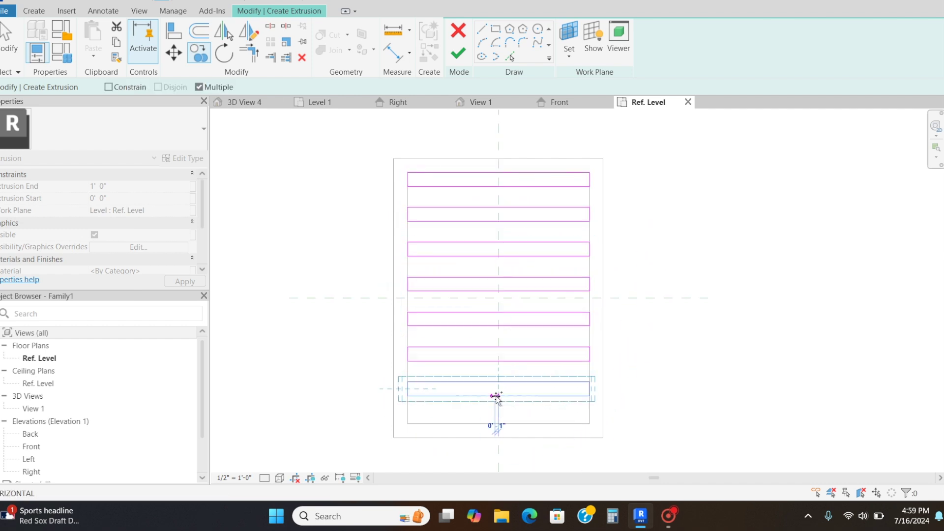
left_click(498, 396)
key("Escape")
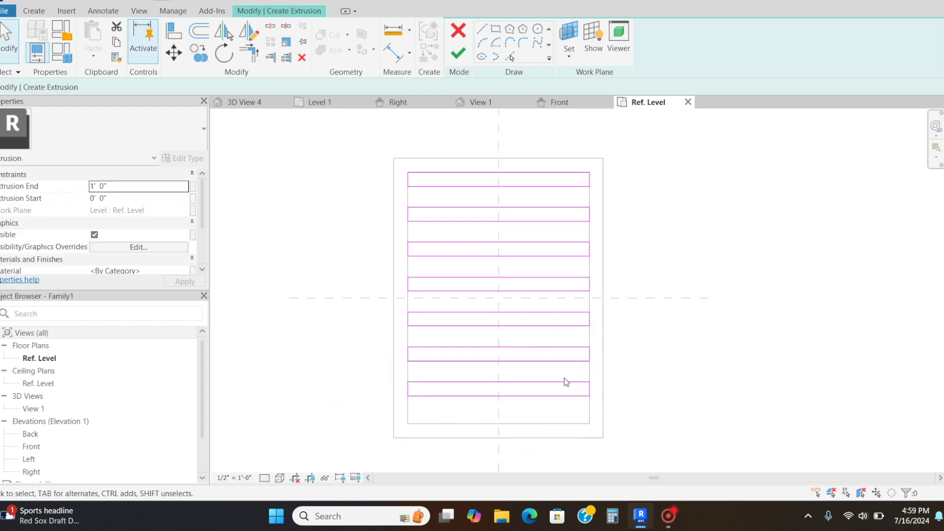
Shift all seven slat profiles down together to center them between the frame's inner ends
mouse_move(402, 167)
left_mouse_down()
mouse_move(580, 352)
mouse_move(603, 411)
left_mouse_up()
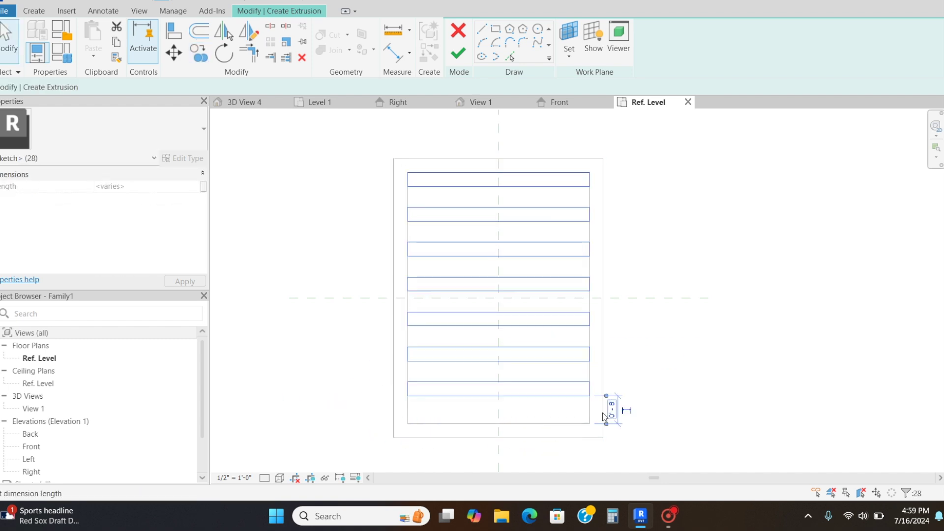
key("Down")
key("Down")
left_click(724, 177)
Finish the slat extrusion and, in the Front elevation, thin it so the slats occupy only the upper part of the frame
left_click(458, 53)
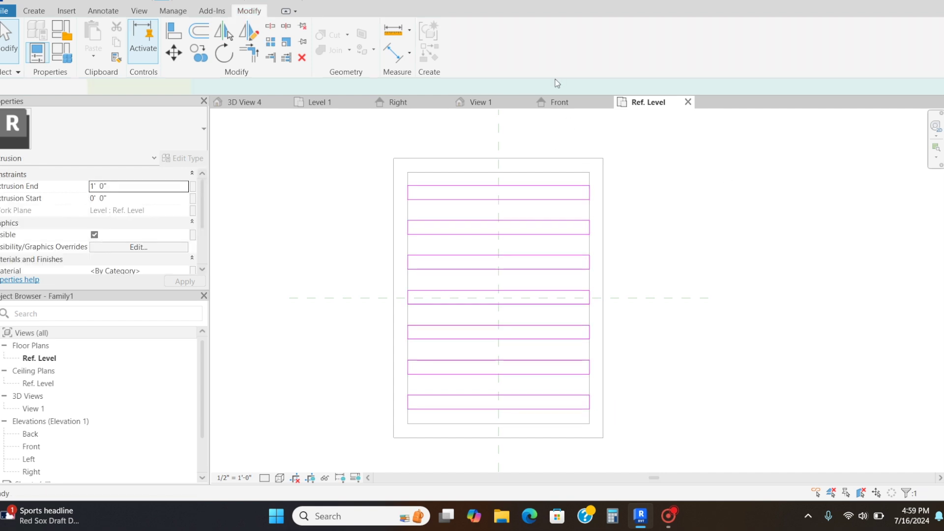
left_click(559, 102)
mouse_move(581, 305)
left_mouse_down()
mouse_move(577, 236)
mouse_move(525, 252)
mouse_move(460, 241)
left_mouse_up()
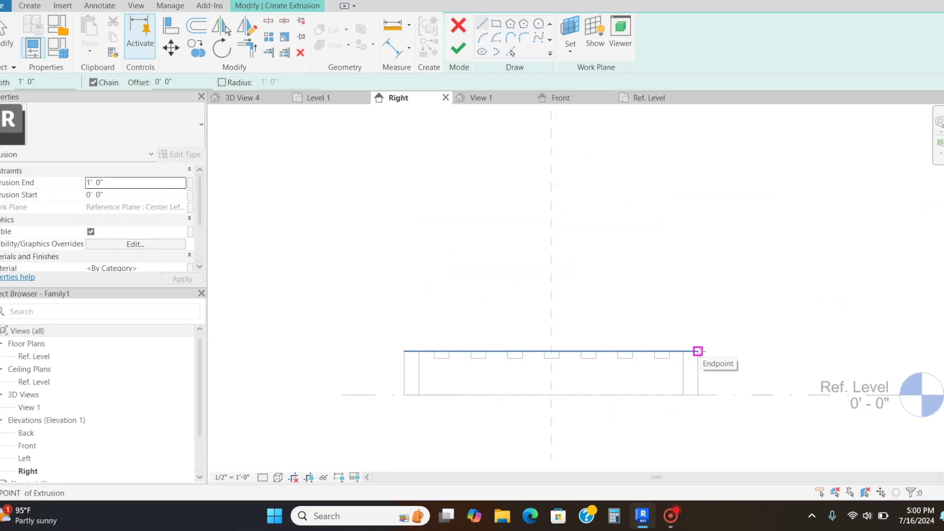
In the Right elevation, sketch a 1' high rectangular mattress profile on top of the frame, spanning between its inner faces
left_click(683, 351)
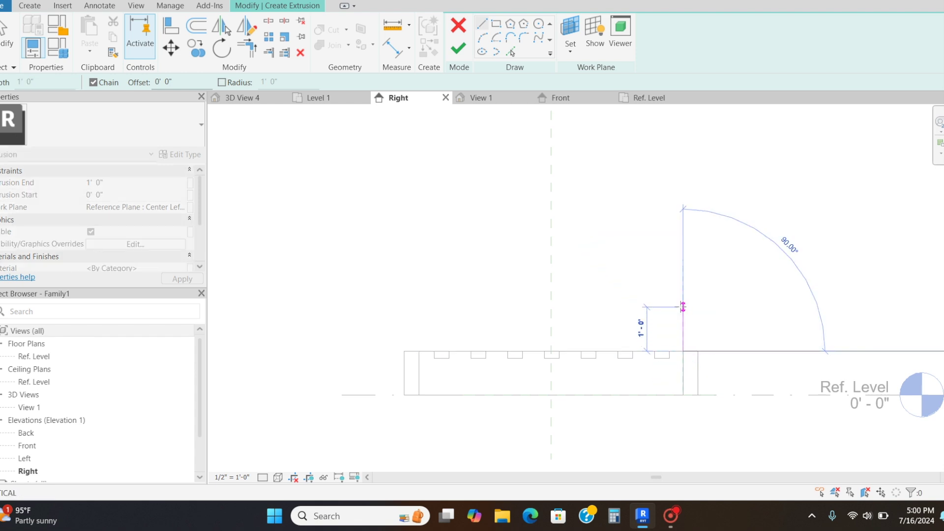
left_click(683, 306)
key("Escape")
key("Escape")
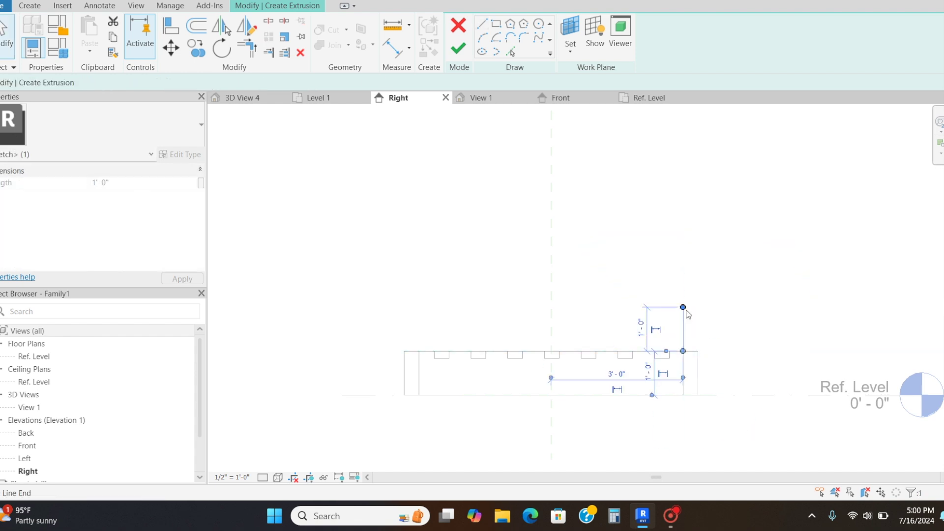
mouse_move(686, 309)
left_mouse_down()
mouse_move(686, 318)
mouse_move(685, 307)
left_mouse_up()
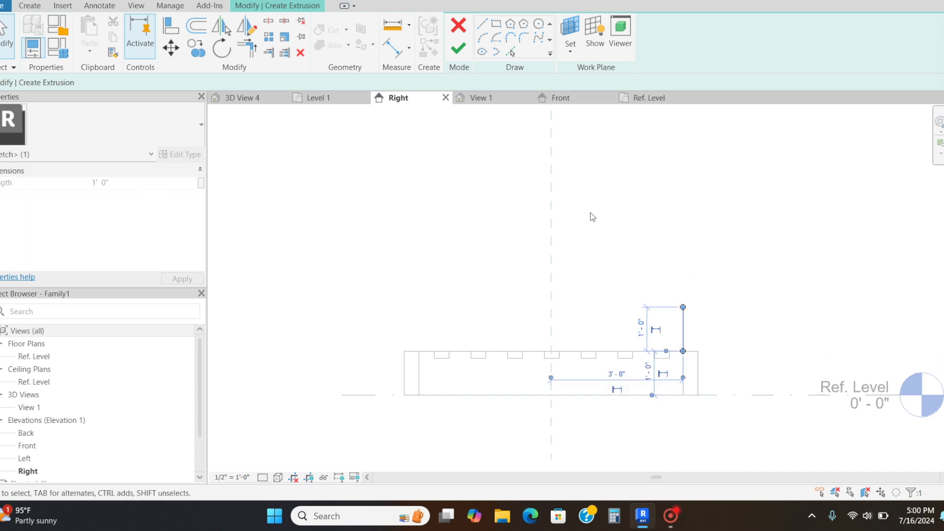
left_click(481, 24)
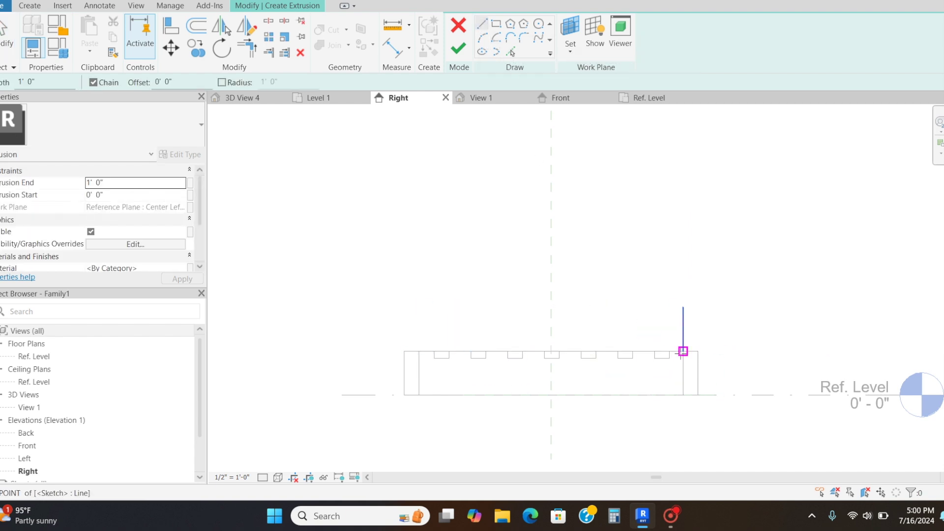
left_click(683, 351)
left_click(418, 351)
left_click(419, 307)
left_click(683, 306)
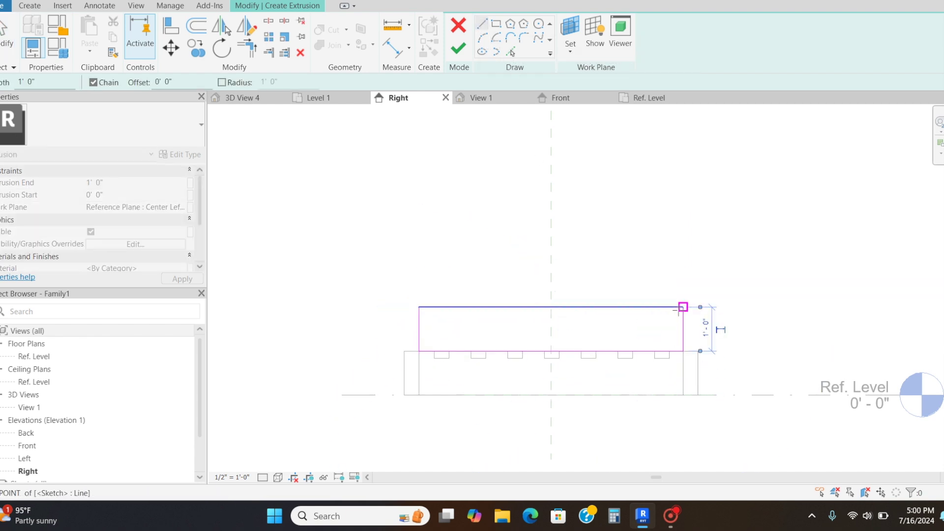
left_click(481, 38)
left_click(419, 307)
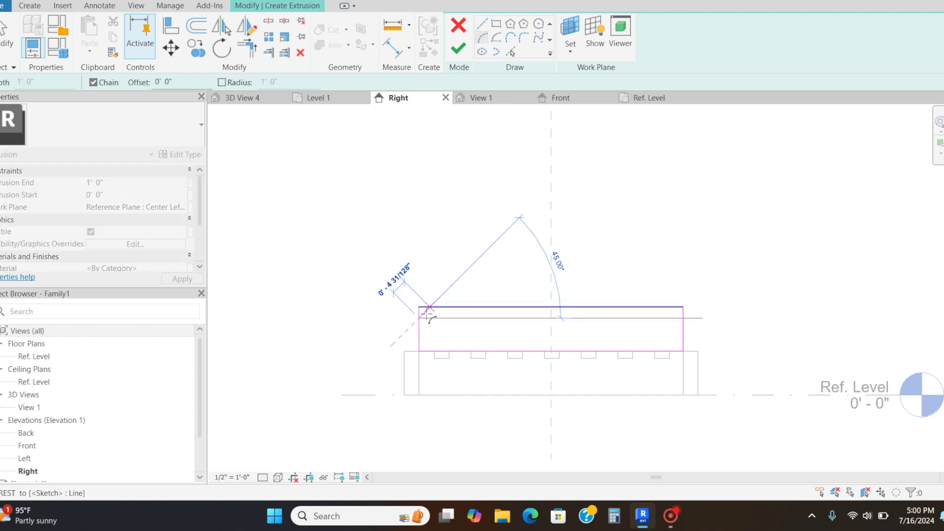
scroll(429, 315, "up", 2)
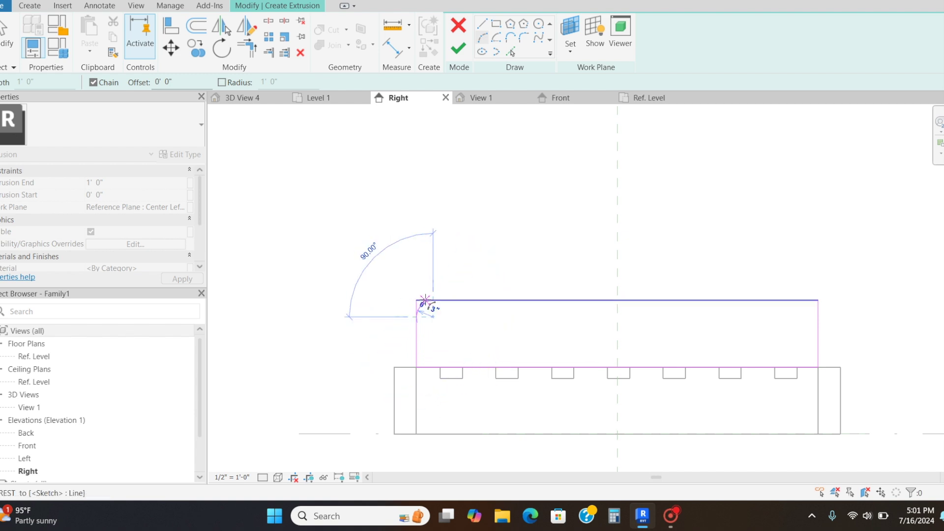
key("Escape")
key("Escape")
Fillet the two upper corners of the mattress profile with radii of about 6" and 7"
left_click(523, 37)
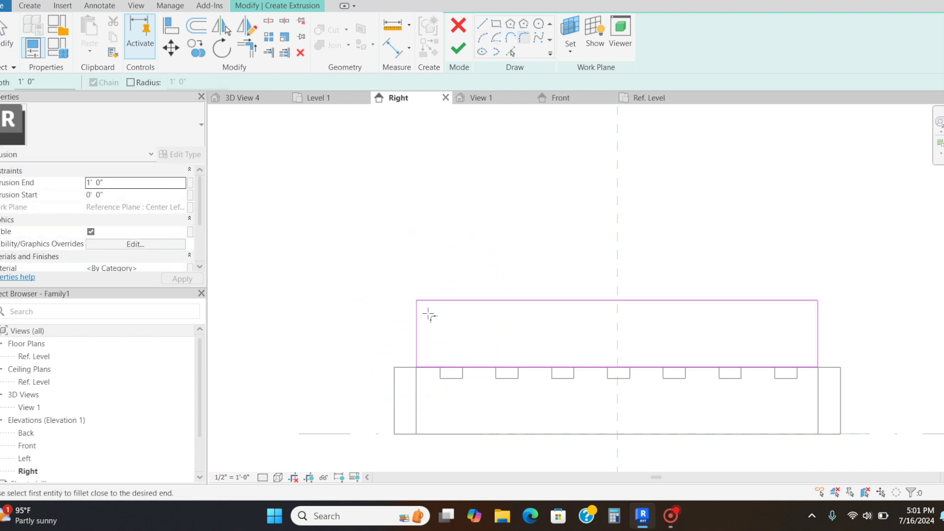
left_click(429, 309)
left_click(423, 315)
left_click(430, 311)
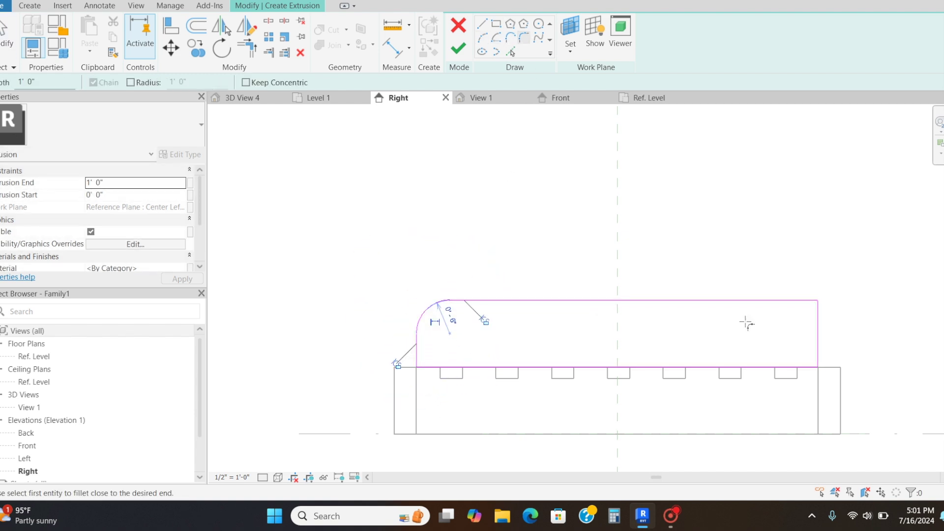
left_click(744, 302)
left_click(808, 315)
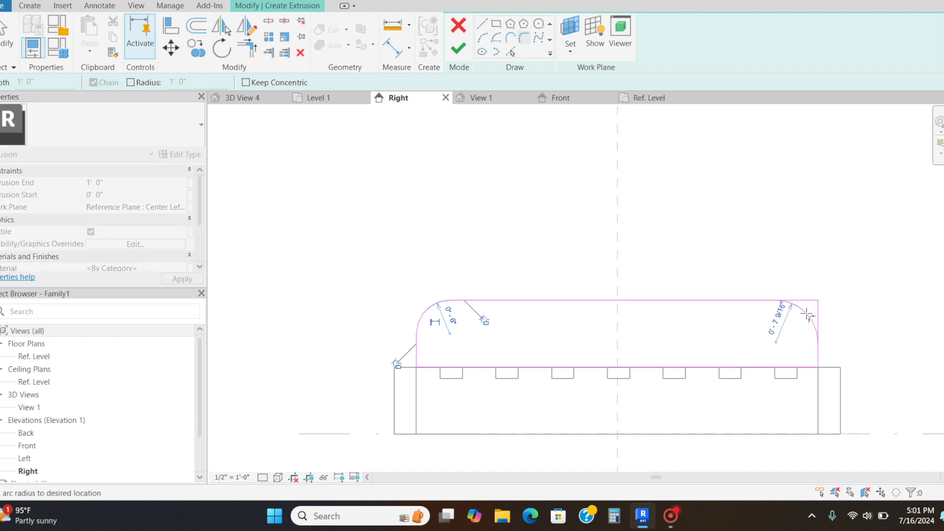
left_click(808, 314)
Finish the mattress extrusion and, in the Front elevation, stretch both its ends to the frame's inner faces
scroll(575, 270, "down", 2)
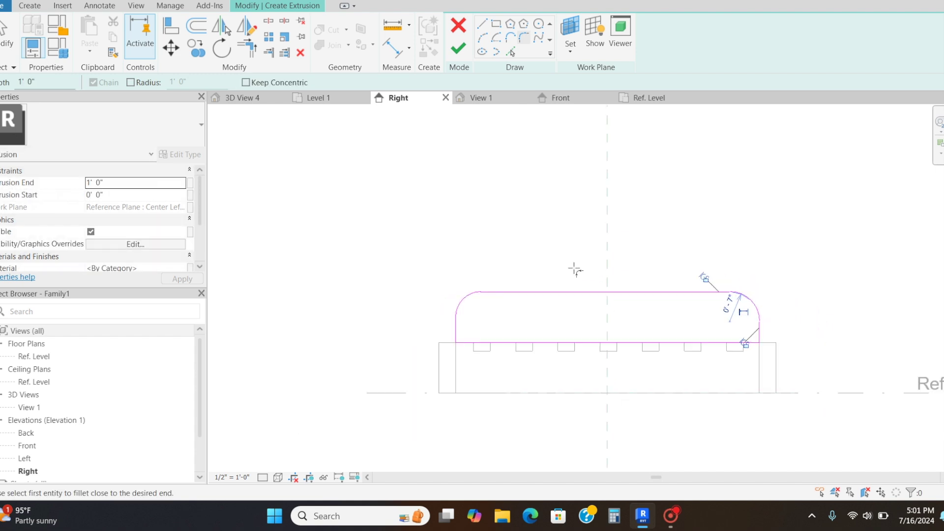
left_click(458, 48)
left_click(561, 97)
left_click_drag(520, 213, 573, 214)
left_click_drag(461, 215, 355, 215)
key("Escape")
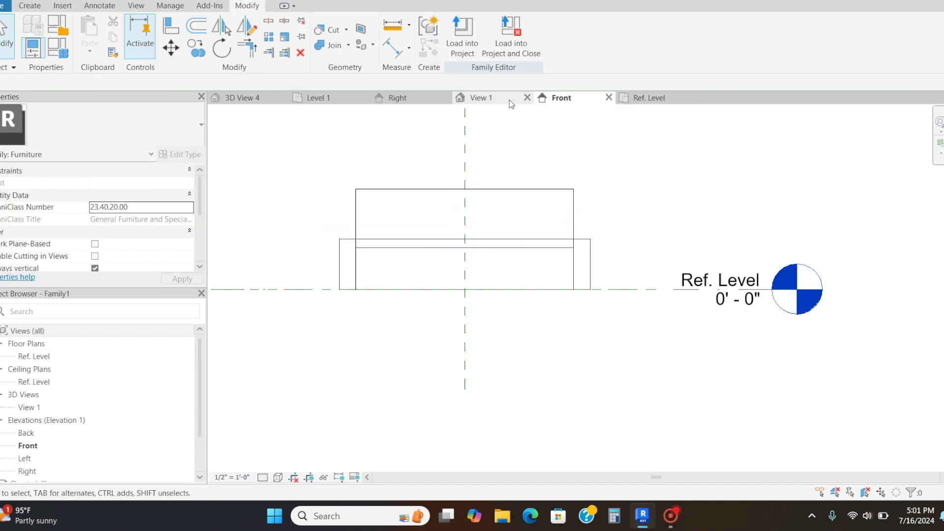
Start another extrusion in the Front elevation and sketch a 3' vertical line up from the frame's upper outer corner
scroll(541, 292, "down", 2)
middle_click_drag(535, 269, 554, 336)
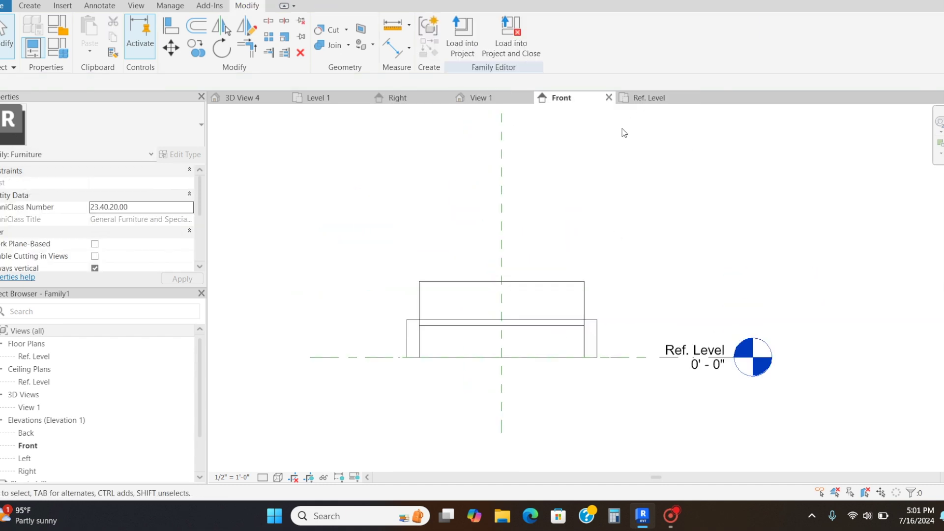
left_click(29, 7)
left_click(92, 35)
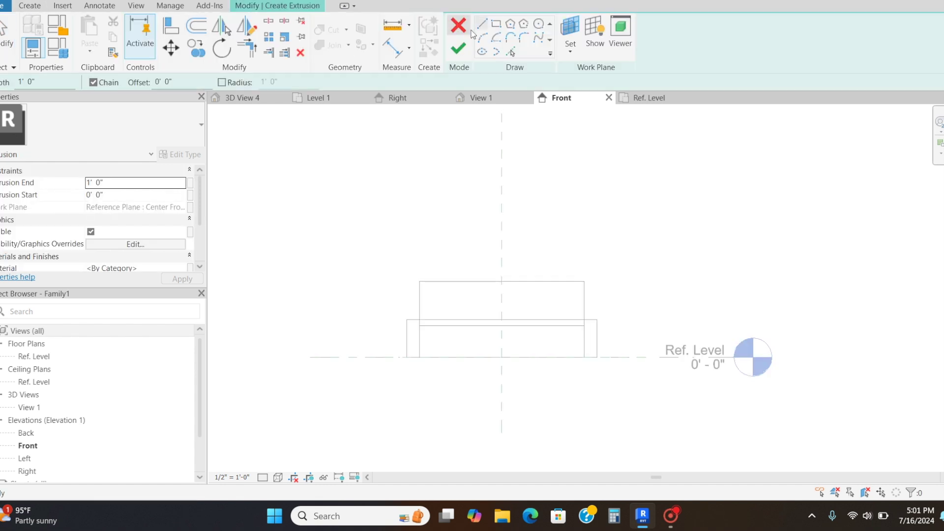
left_click(406, 320)
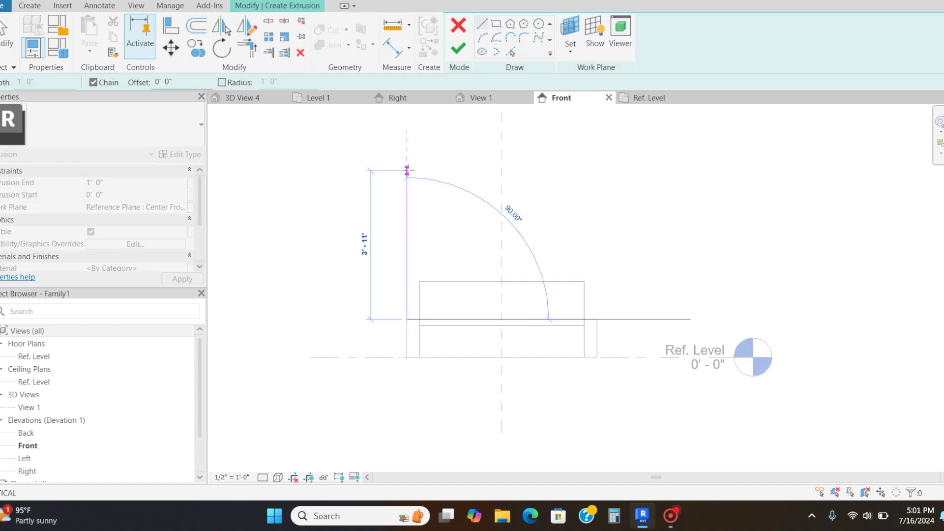
left_click(406, 205)
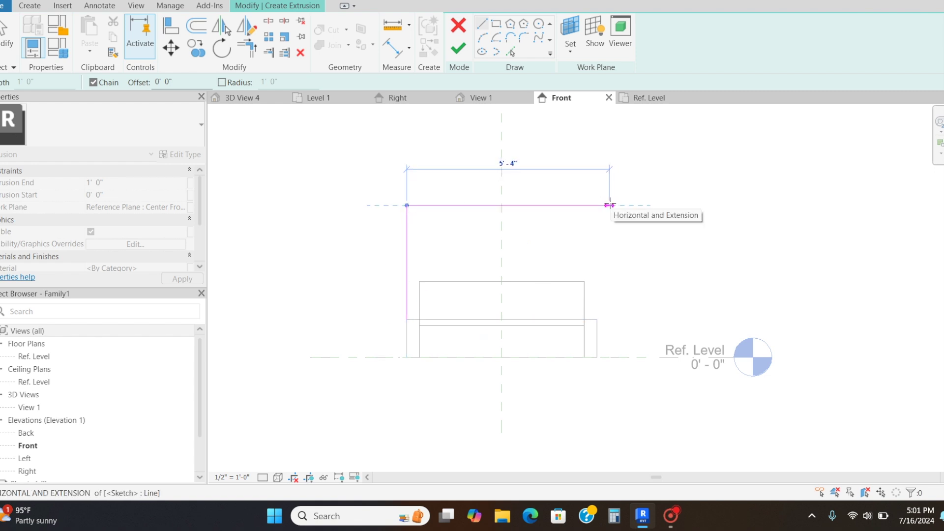
key("Escape")
key("Escape")
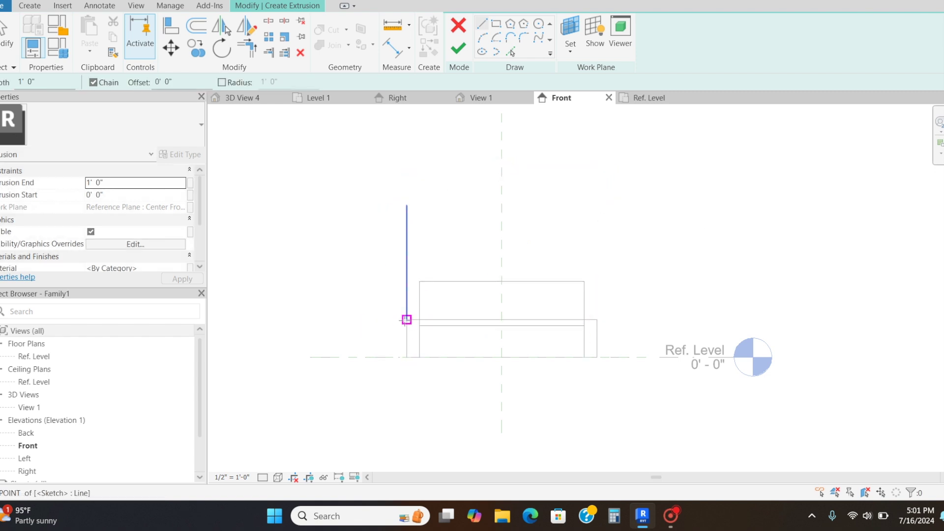
Sketch the headboard profile's two 4" wide bottom edges on the frame, each with an inner vertical line ending just above the mattress
left_click(420, 319)
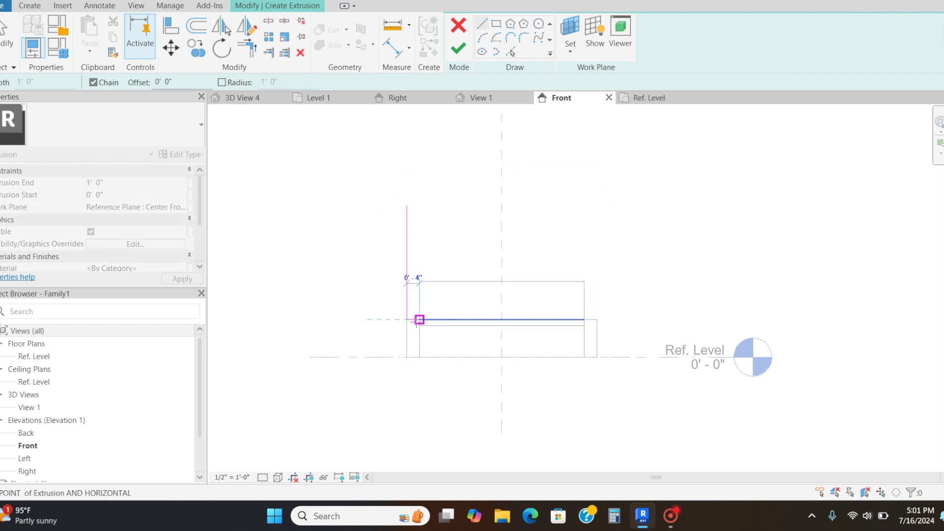
left_click(419, 272)
key("Escape")
left_click(584, 320)
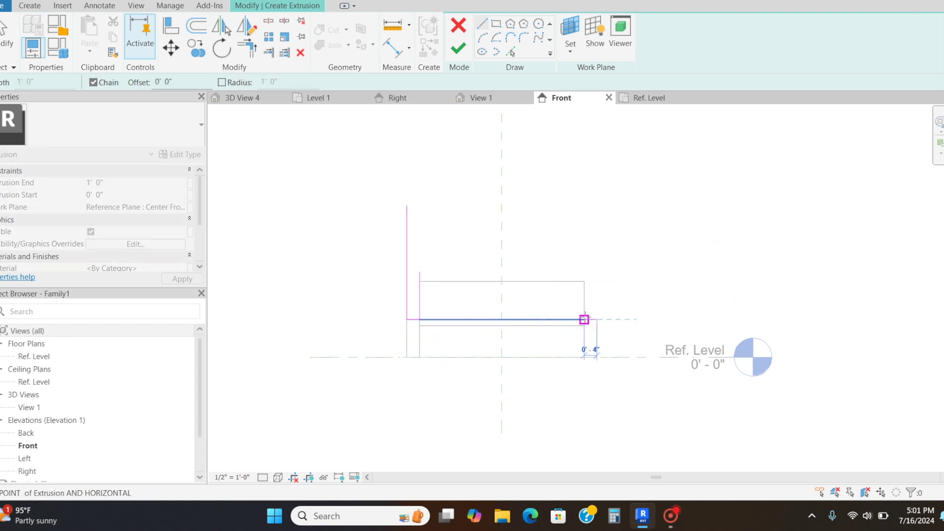
key("Escape")
Close the headboard profile with the second 3' outer side, the upper edge, and a horizontal line joining the inner verticals
left_click(597, 320)
left_click(596, 205)
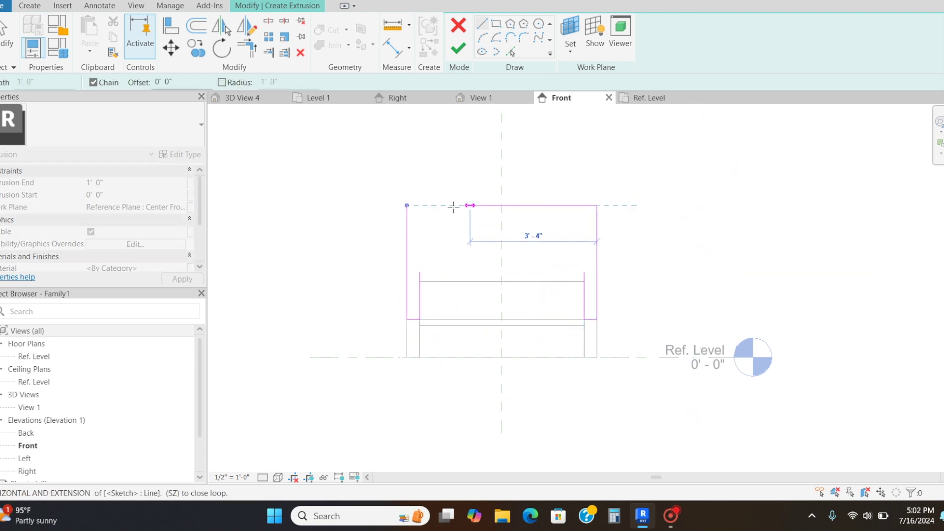
left_click(406, 205)
key("Escape")
left_click(420, 272)
left_click(584, 272)
key("Escape")
scroll(488, 284, "up", 2)
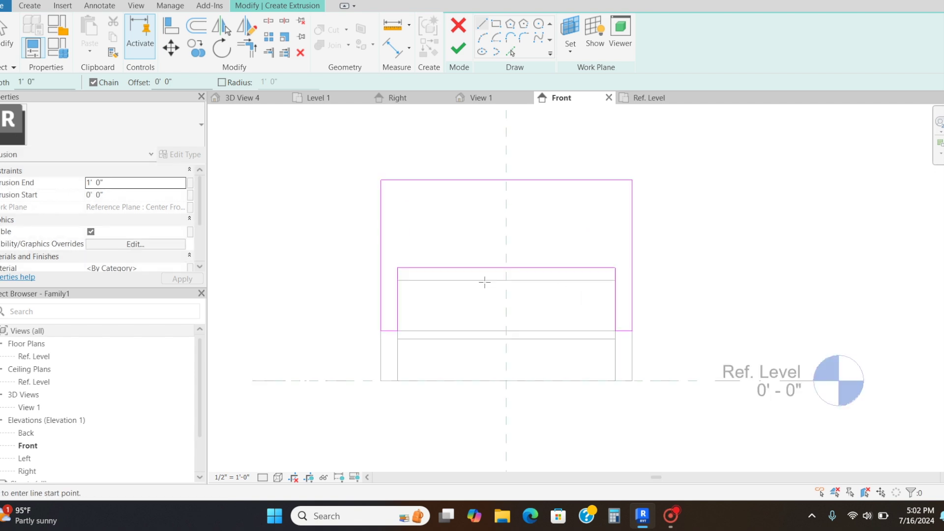
Lower the headboard profile's inner horizontal line to just above the mattress and finish the extrusion
key("Escape")
key("l")
key("Escape")
left_click(453, 267)
key("Down")
key("Down")
key("Down")
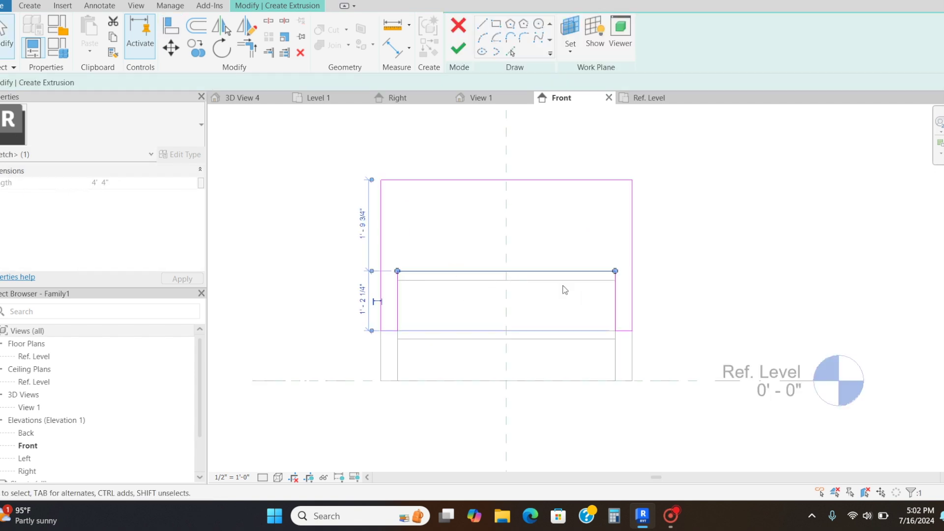
key("Escape")
scroll(679, 272, "down", 1)
left_click(458, 47)
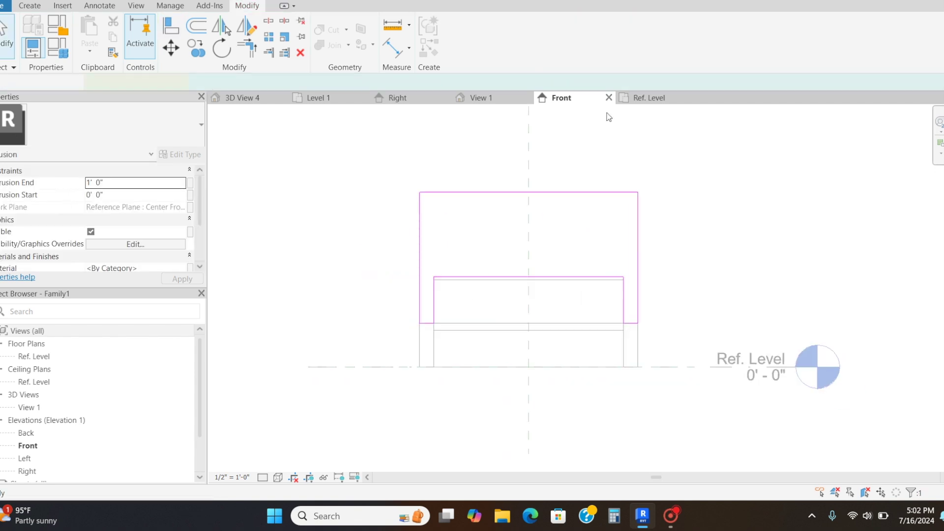
In the Ref. Level plan, stretch the headboard extrusion to match the frame's 4" end rail, and show the model in 3D
left_click(665, 97)
left_click_drag(497, 290, 498, 148)
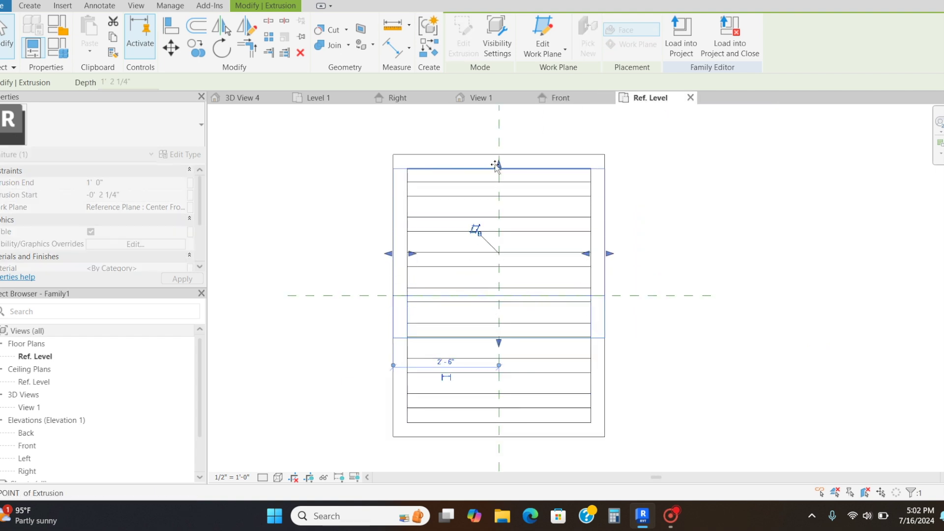
left_click(680, 204)
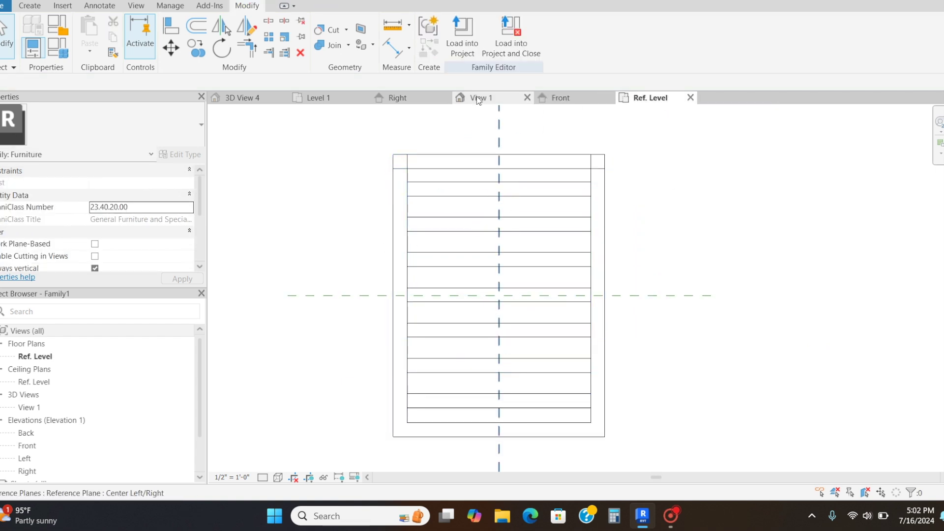
left_click(481, 97)
scroll(591, 326, "down", 3)
scroll(783, 147, "up", 1)
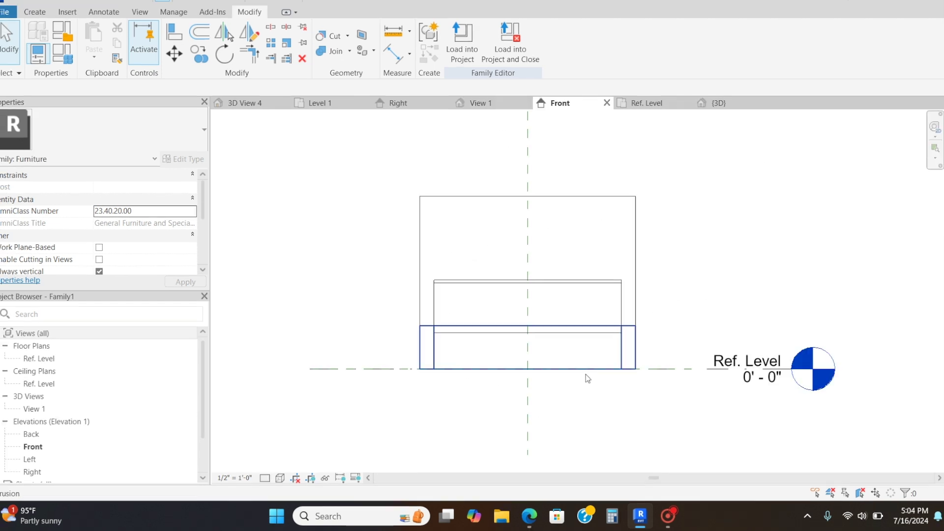
In the Front elevation, raise the underside of the bed frame about 2" above Ref. Level
left_click(585, 375)
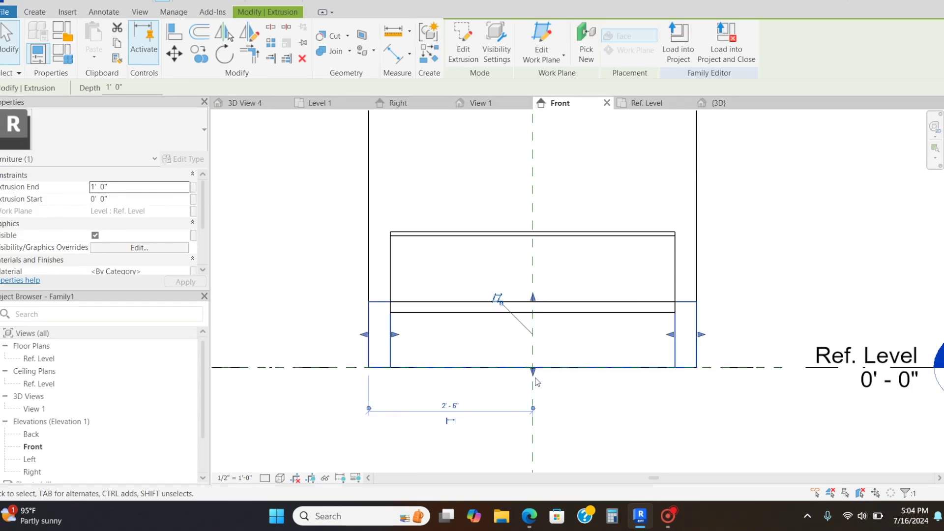
scroll(508, 305, "up", 1)
left_click(267, 247)
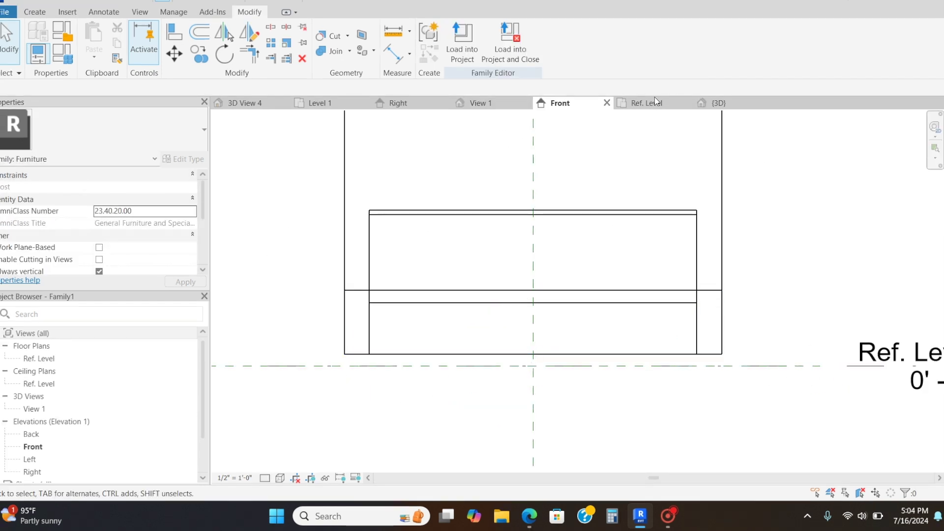
In the Ref. Level plan, start a new extrusion and sketch a 4" square leg at the frame's upper-left corner
left_click(653, 101)
left_click(31, 13)
left_click(91, 40)
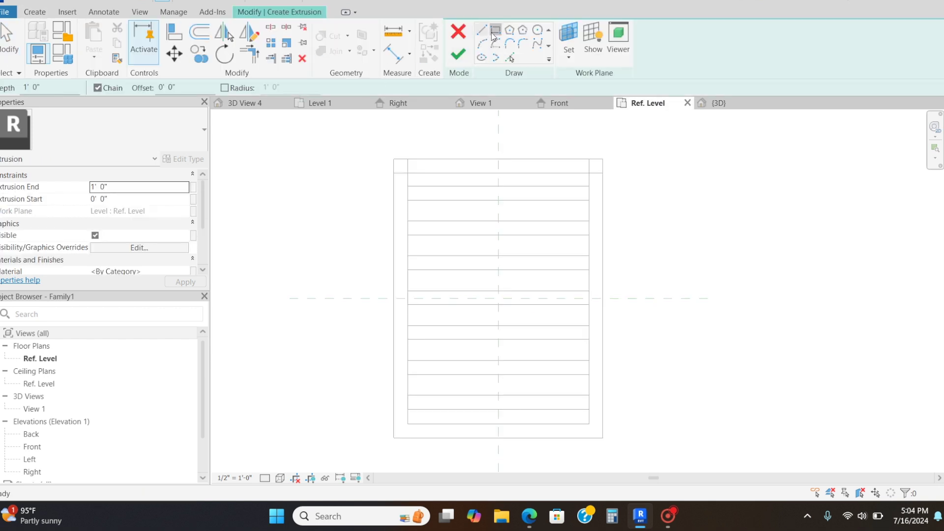
left_click(394, 159)
left_click(408, 173)
Copy the square leg sketch to the frame's other three corners
key("Escape")
left_click_drag(391, 146, 431, 196)
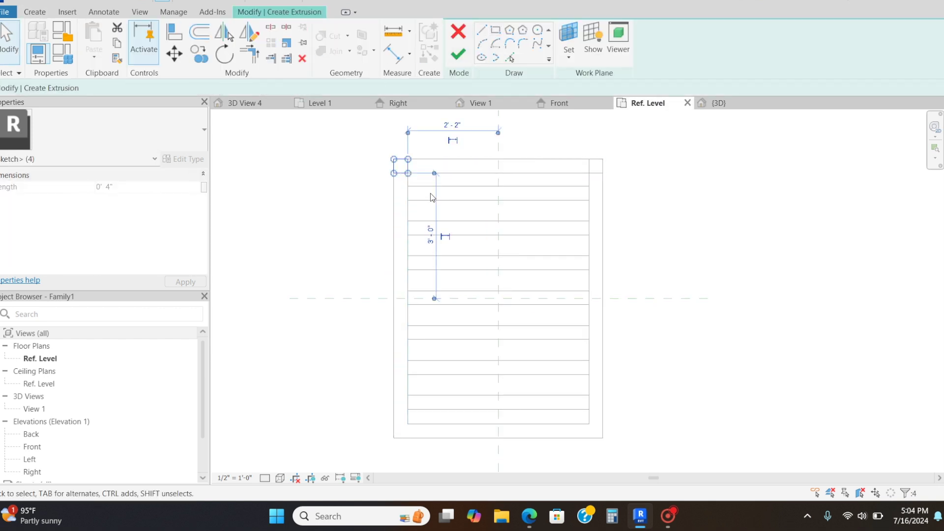
key("c")
key("o")
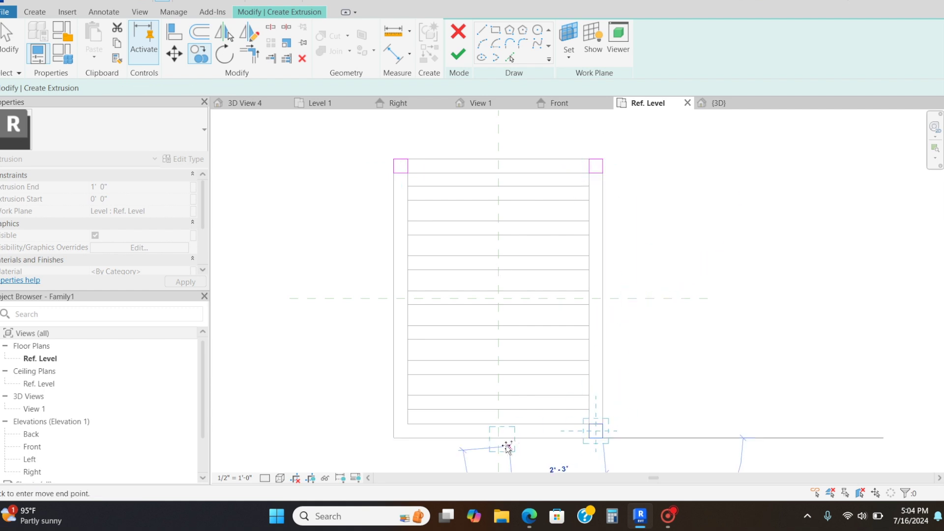
left_click(408, 437)
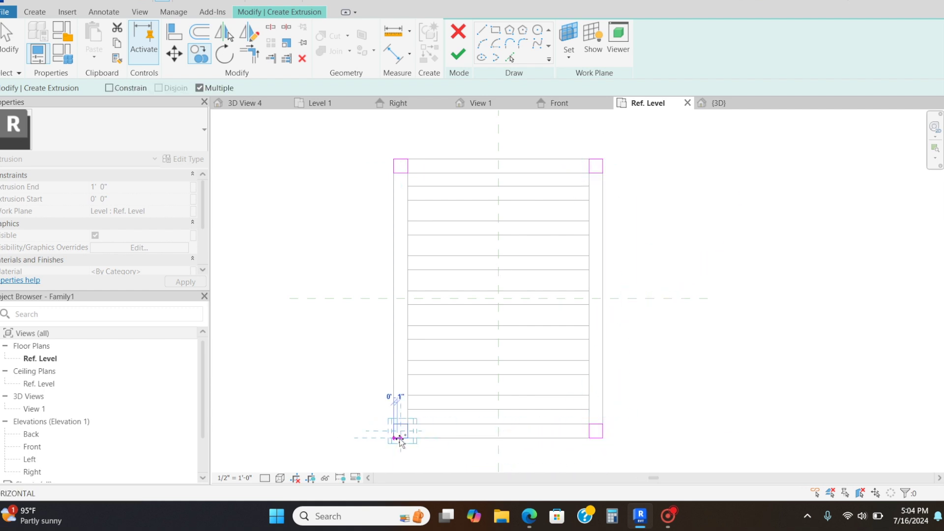
key("Escape")
Finish the leg extrusion, lower its top to the frame's underside in the Front elevation, and show the bed in 3D
left_click(465, 53)
left_click(559, 103)
left_click_drag(533, 285, 534, 354)
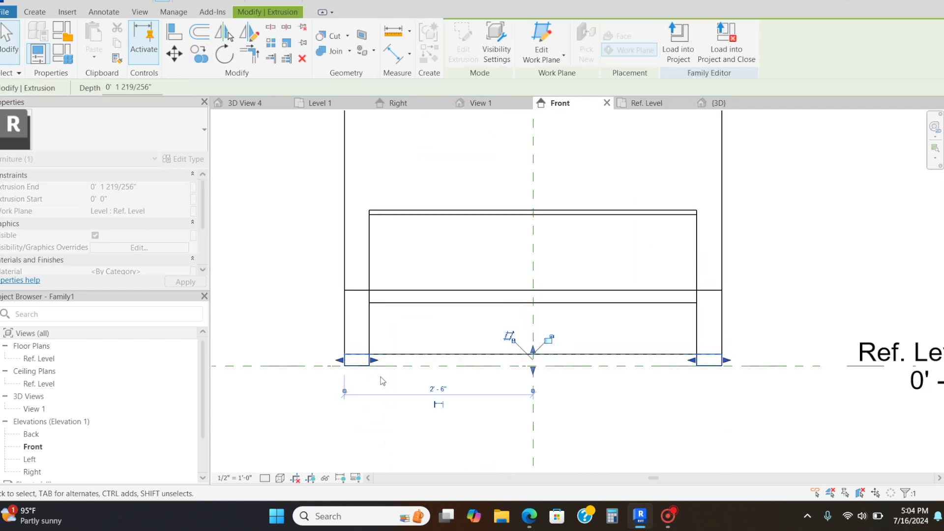
left_click(381, 379)
left_click(478, 103)
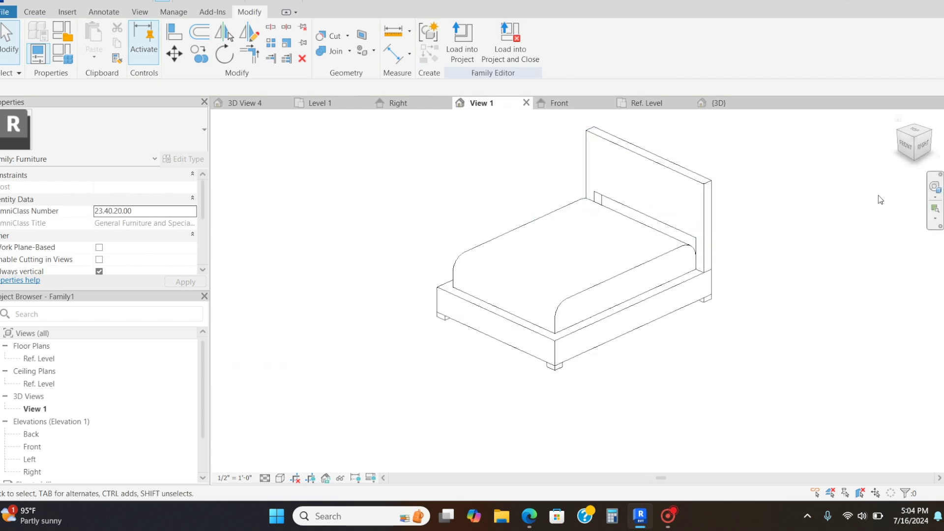
Load the bed family into the sample house project, close the family, and place the bed in the Level 1 living room
left_click(511, 49)
left_click(390, 198)
left_click(435, 346)
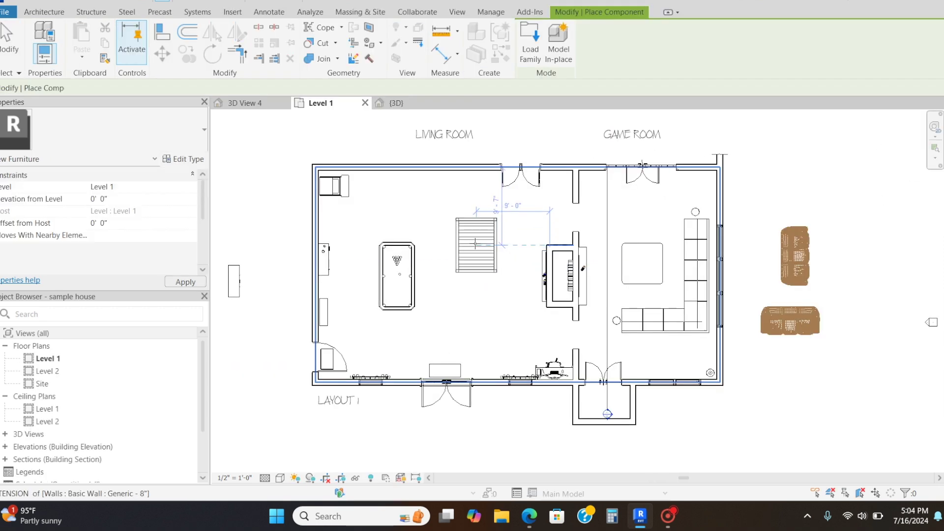
left_click(473, 265)
key("Escape")
key("Escape")
left_click(396, 275)
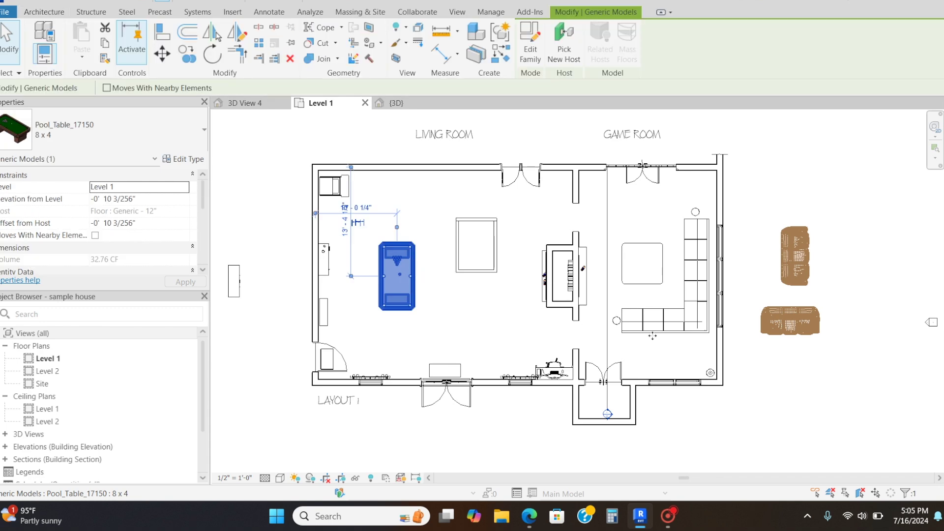
key("Escape")
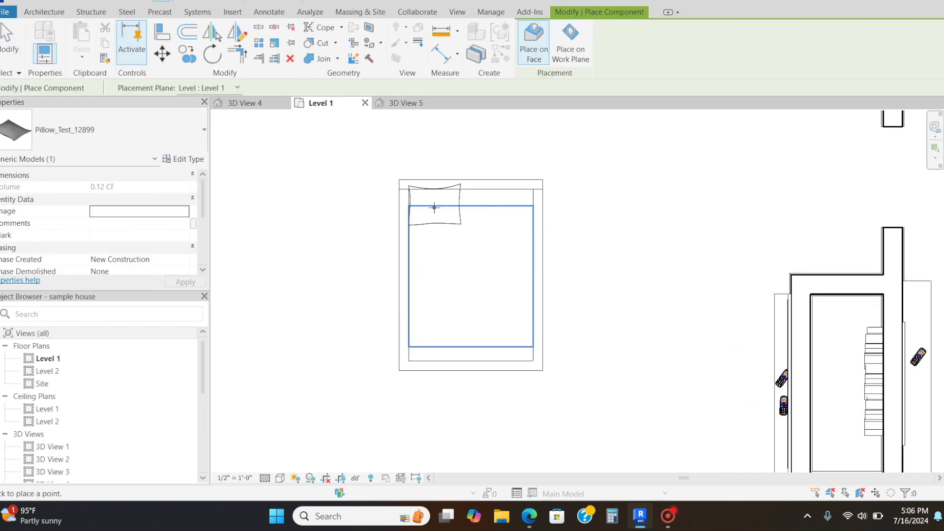
Place two Pillow_Test_12899 pillows side by side at the bed's headboard end and show the bed in 3D View 5
scroll(436, 209, "up", 3)
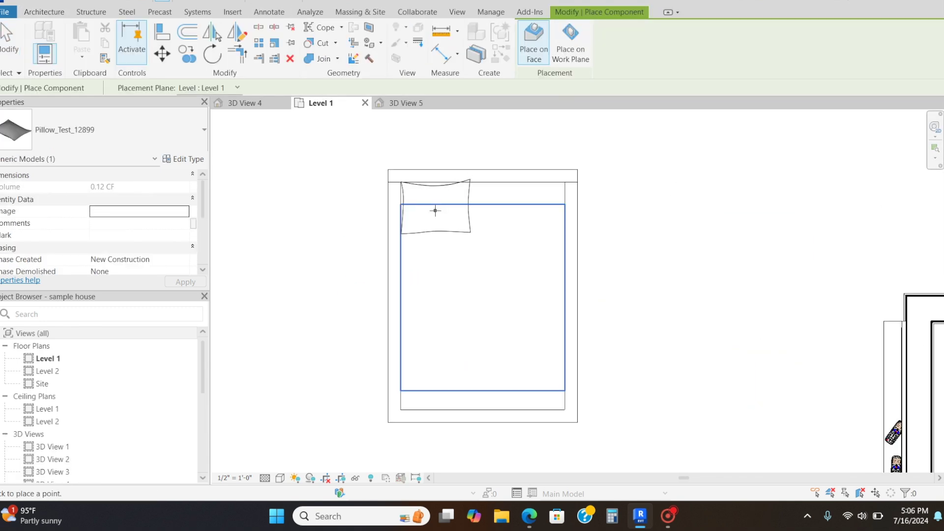
left_click(435, 211)
left_click(519, 210)
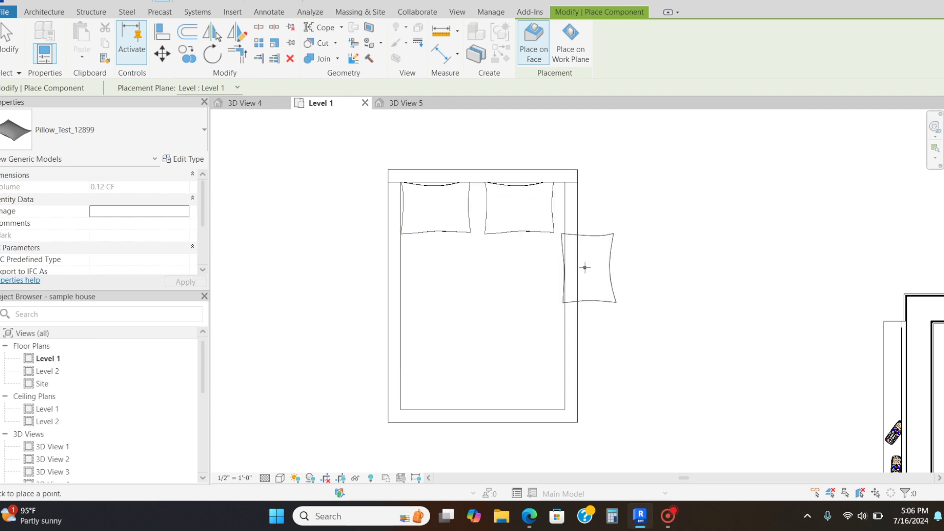
key("Escape")
key("Escape")
left_click(405, 103)
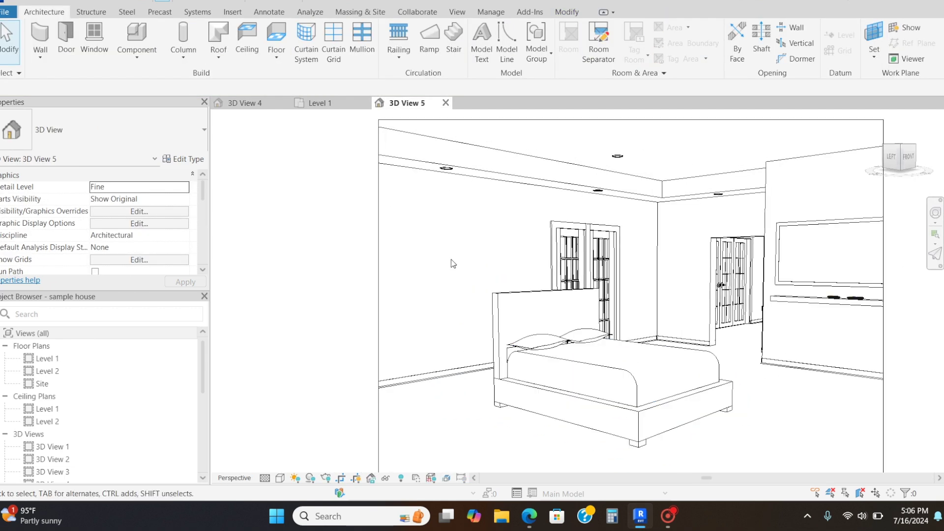
scroll(582, 186, "down", 2)
scroll(727, 379, "up", 3)
middle_click_drag(726, 379, 749, 317, "shift")
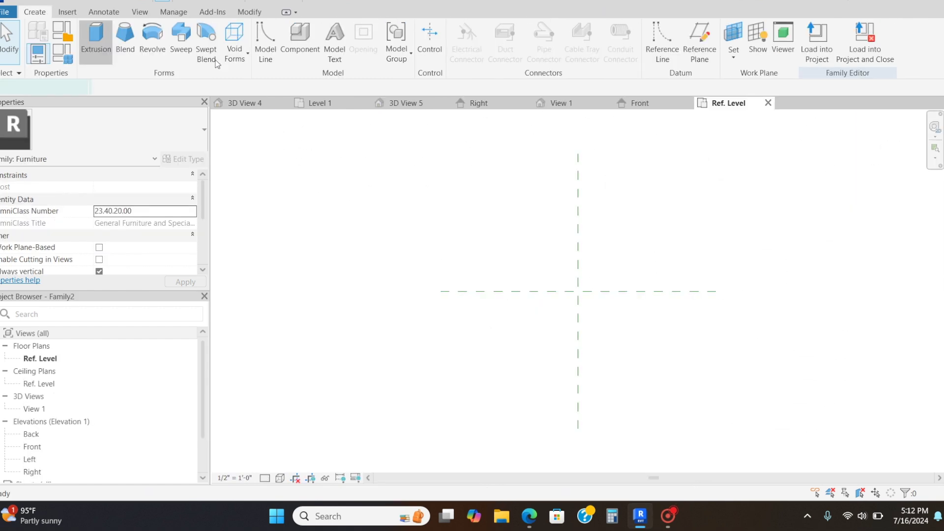
In the new furniture family's Ref. Level plan, sketch an extrusion rectangle 54" wide and 78" long
left_click(129, 40)
left_click(496, 29)
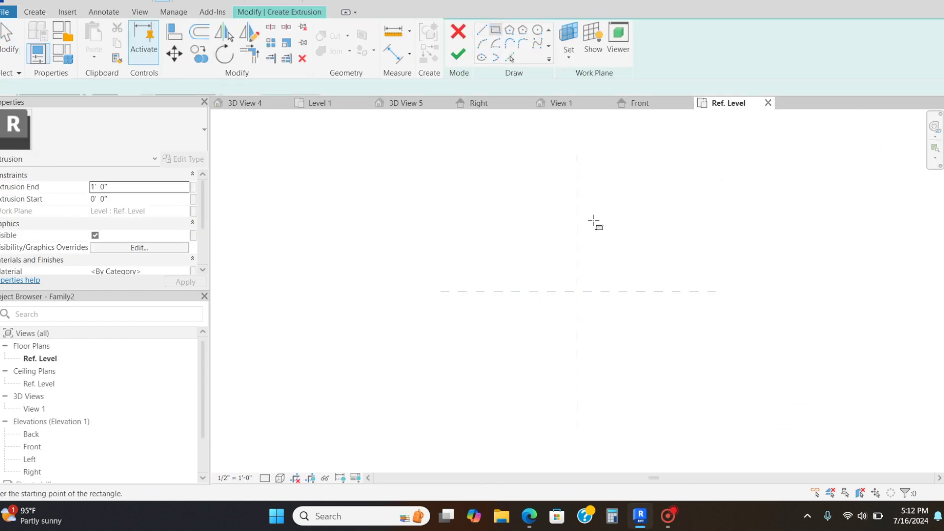
left_click(533, 246)
left_click(624, 369)
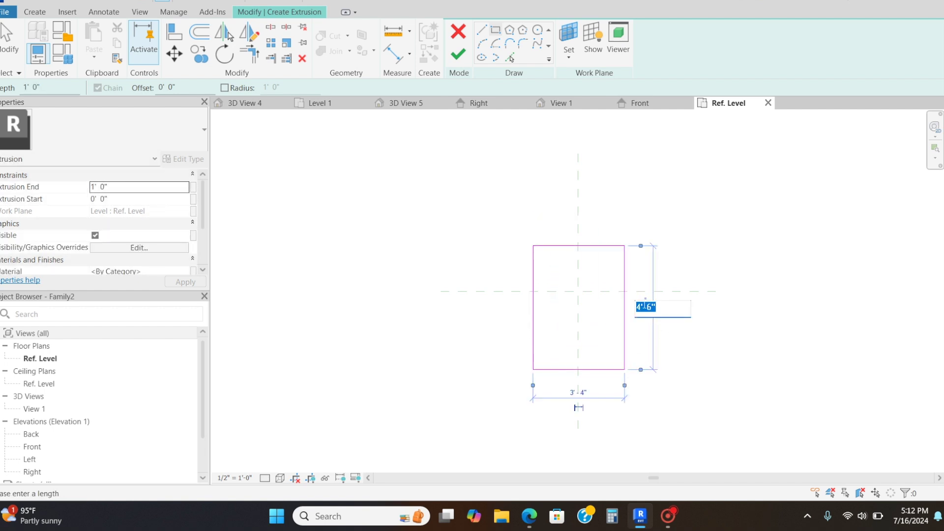
type("78\"")
key("Return")
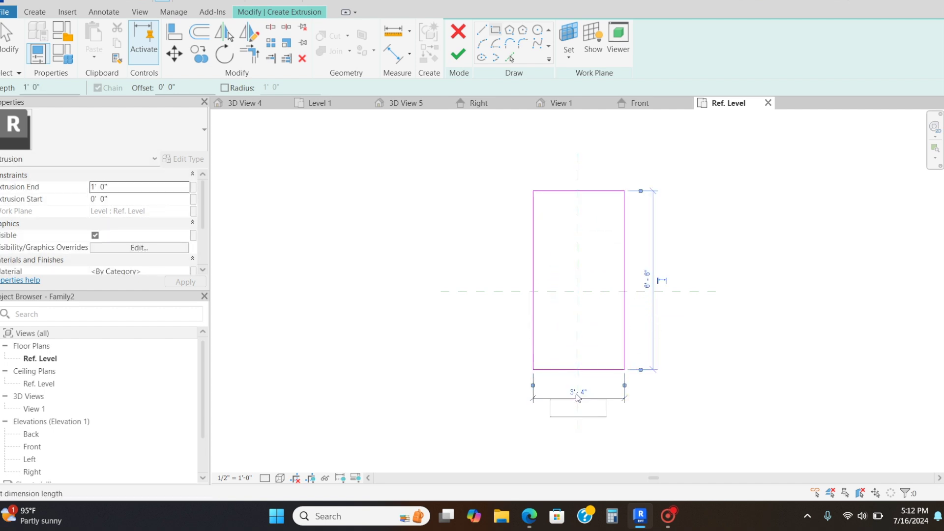
left_click(578, 397)
type("54\"")
key("Return")
Move the rectangle so it is centred on both reference planes and finish the extrusion
key("Escape")
key("Escape")
left_click_drag(522, 181, 686, 387)
key("v")
left_click(657, 280)
left_click(657, 291)
key("m")
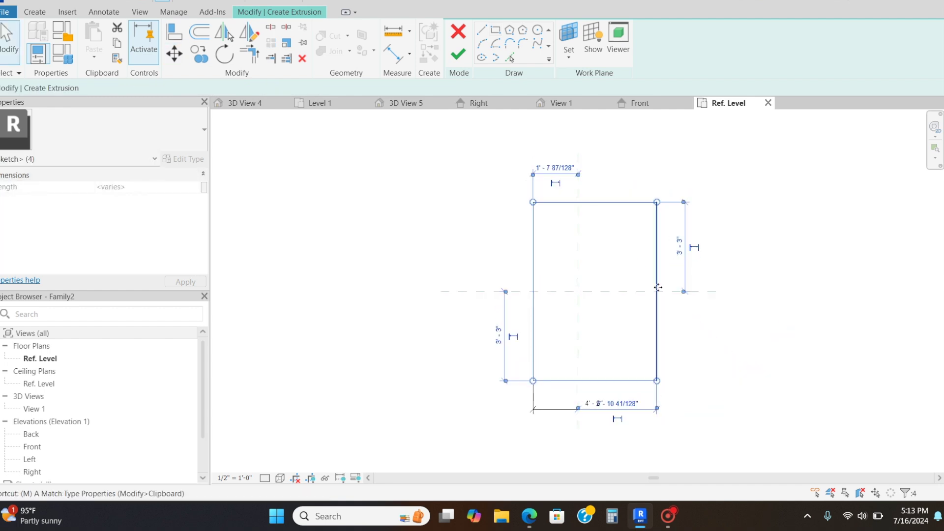
key("v")
left_click(594, 202)
left_click(577, 202)
key("Escape")
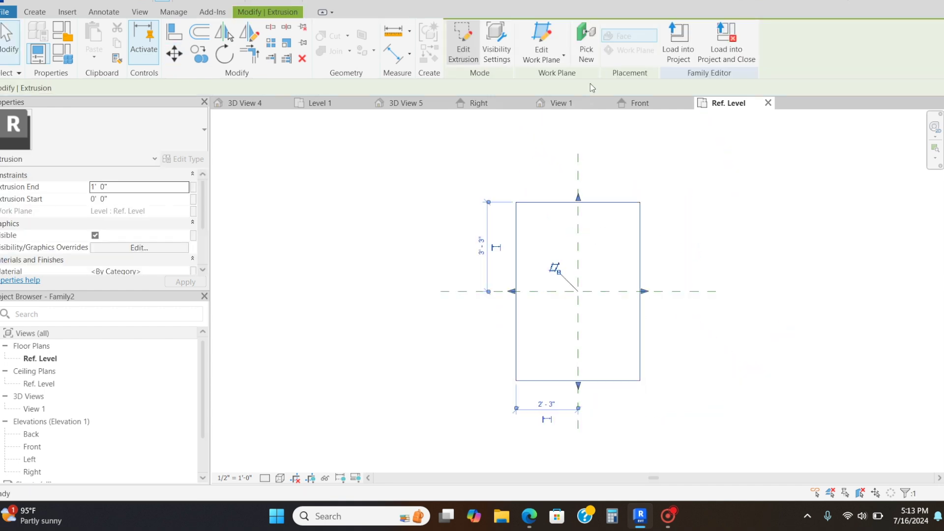
In the Front elevation, lengthen the Ref. Level line so its head stands well clear of the box
left_click(656, 106)
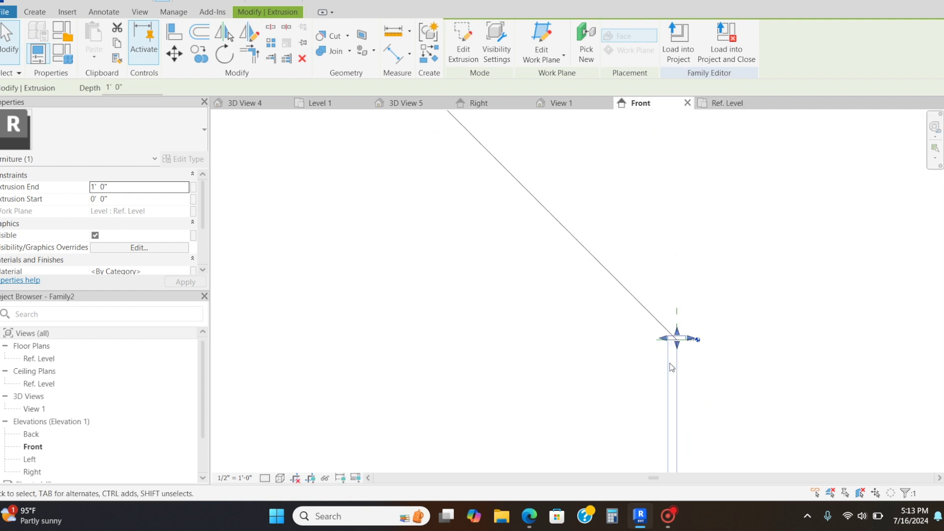
scroll(688, 341, "up", 5)
left_click(721, 331)
left_click_drag(746, 324, 812, 325)
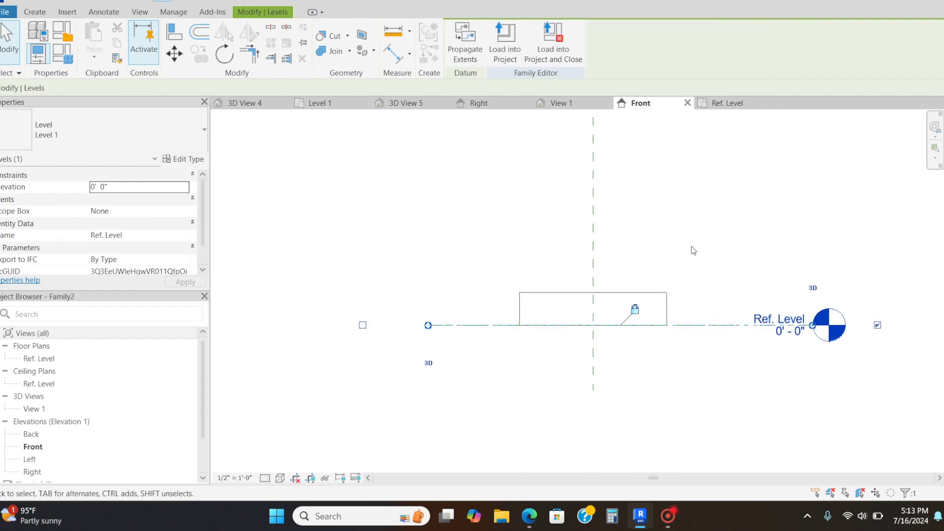
scroll(580, 246, "up", 2)
left_click(618, 188)
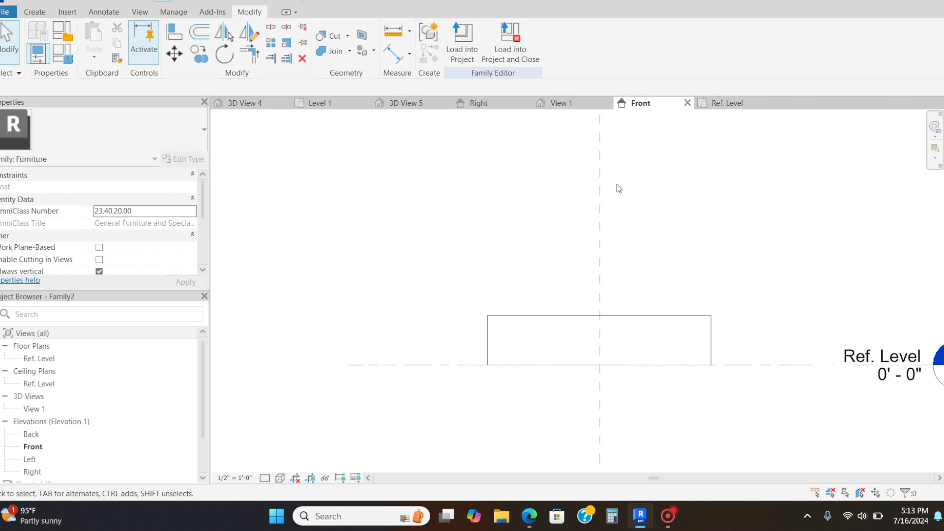
Show the box in 3D View 1 and set the visual style to Hidden Line
left_click(563, 106)
left_click(620, 106)
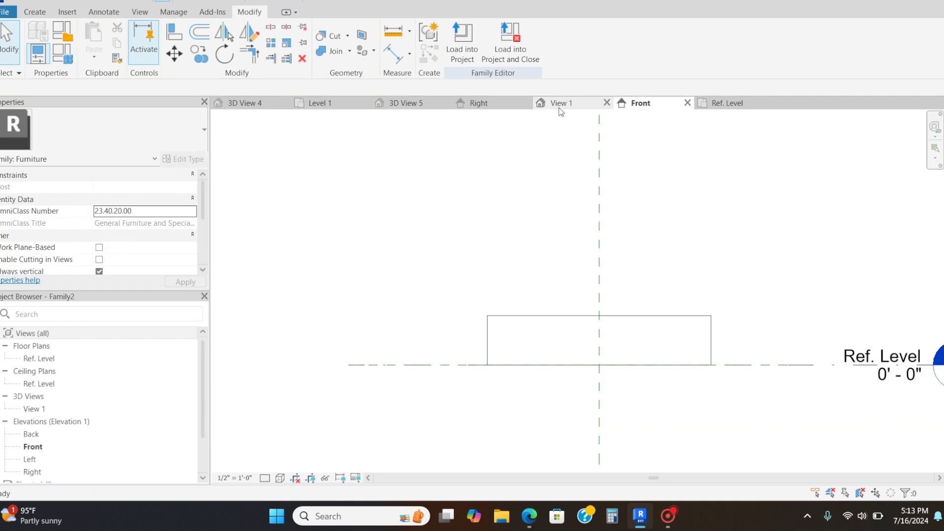
left_click(560, 106)
left_click(924, 131)
scroll(343, 445, "down", 5)
left_click(280, 478)
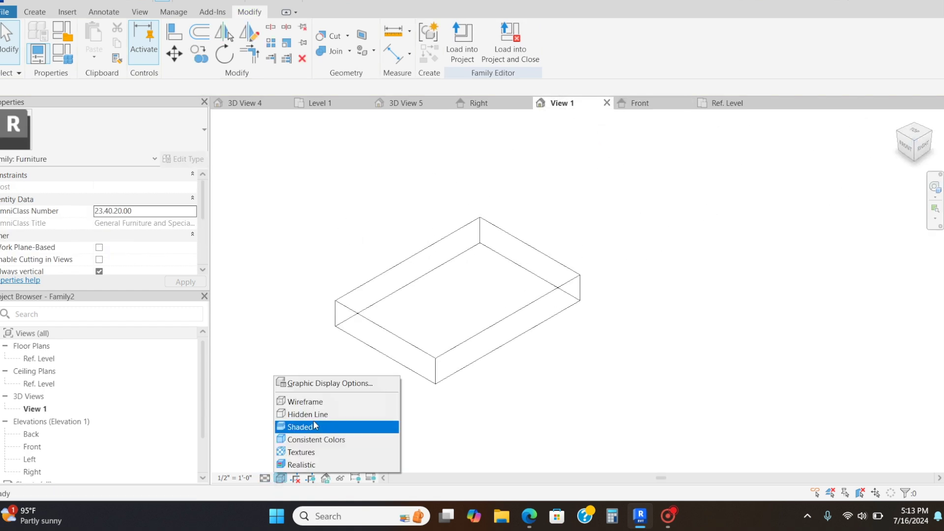
left_click(310, 414)
In the Right elevation, extend the Ref. Level line so its head clears the end of the box
left_click(640, 103)
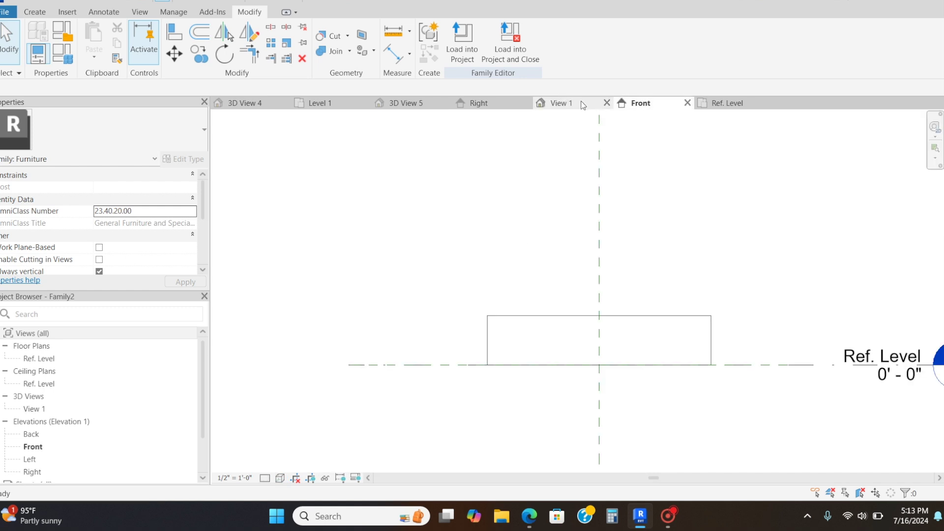
left_click(492, 107)
left_click(692, 385)
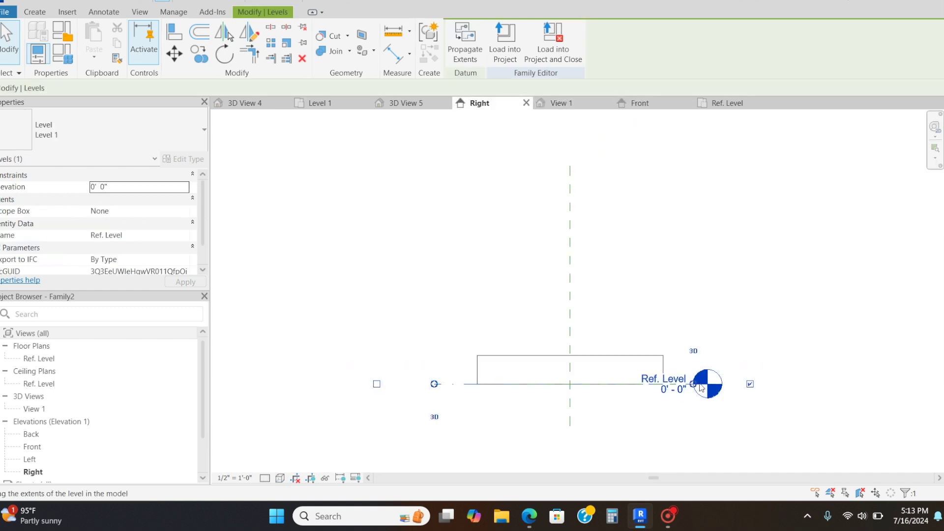
left_click_drag(693, 384, 791, 383)
key("Escape")
scroll(585, 341, "up", 2)
Start an extrusion and sketch a closed rectangular profile 6' 3" long on top of the box, flush with the box's left end
left_click(34, 12)
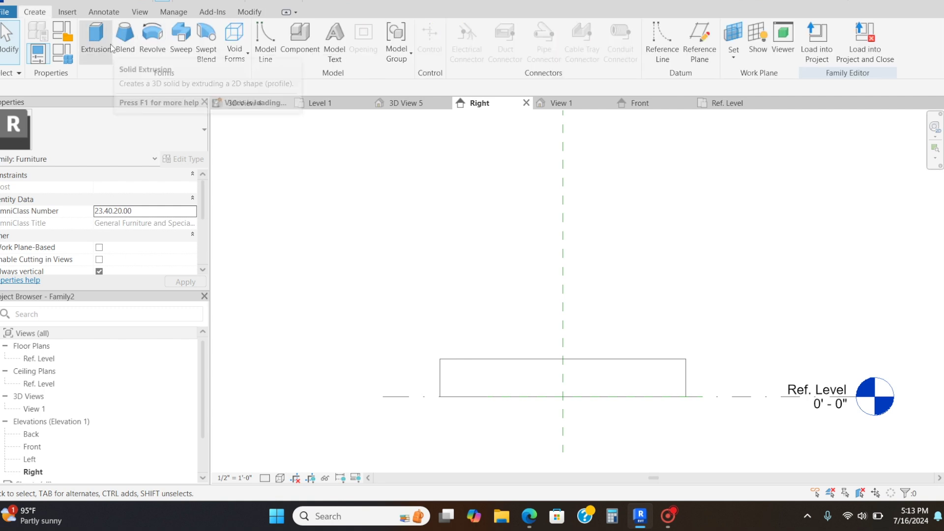
left_click(93, 39)
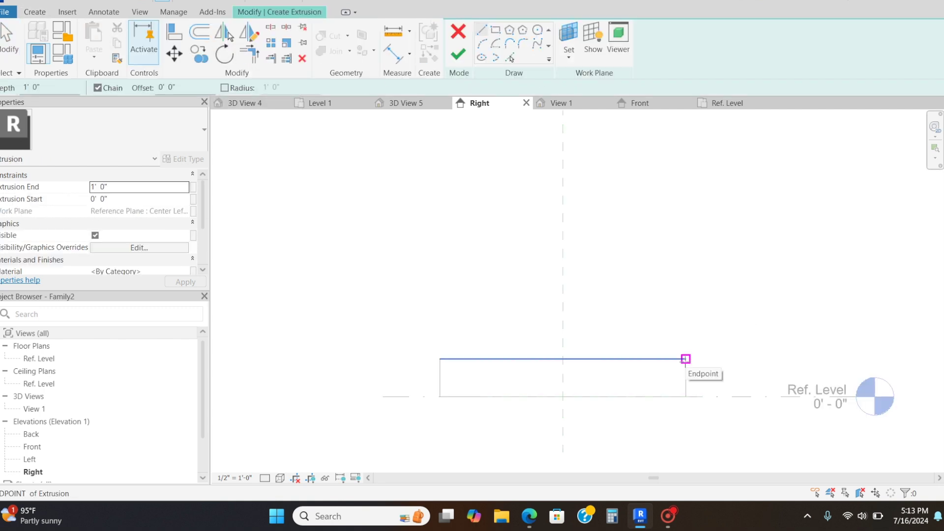
left_click(440, 359)
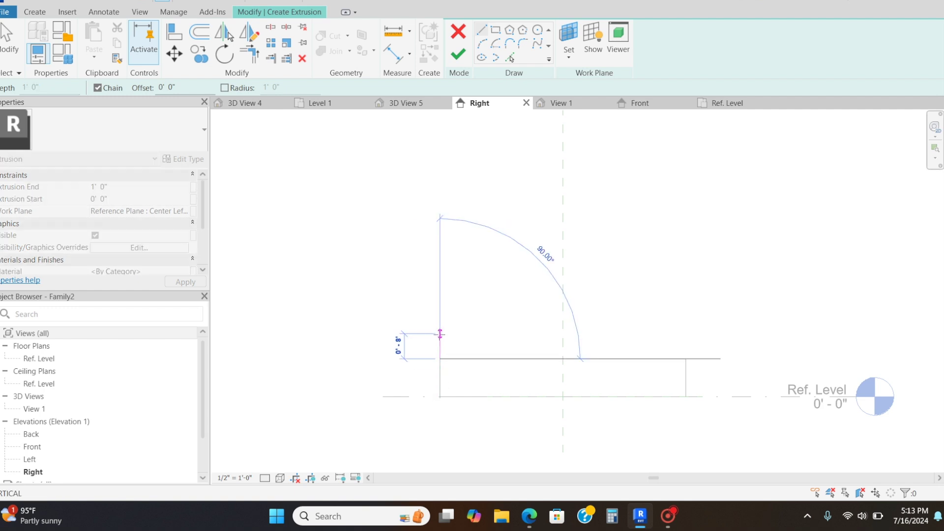
left_click(440, 327)
key("Escape")
left_click(440, 359)
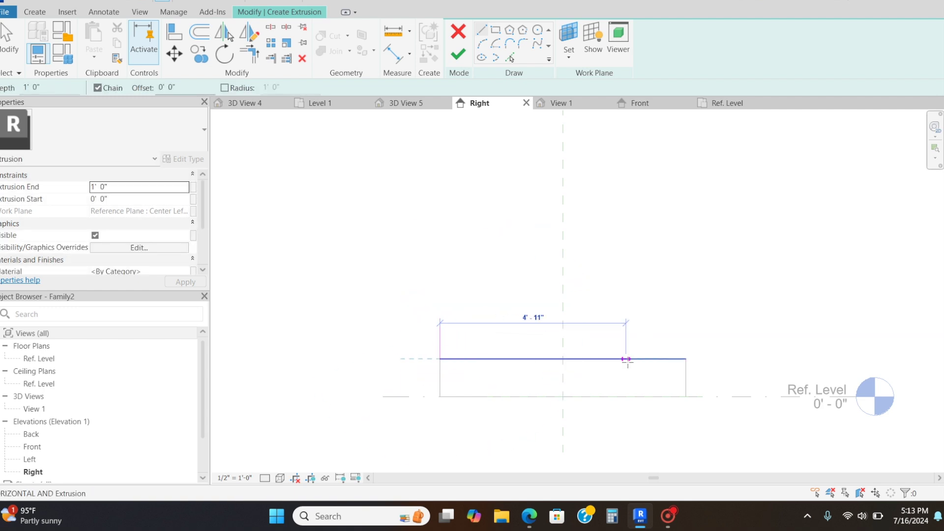
left_click(676, 359)
left_click(675, 327)
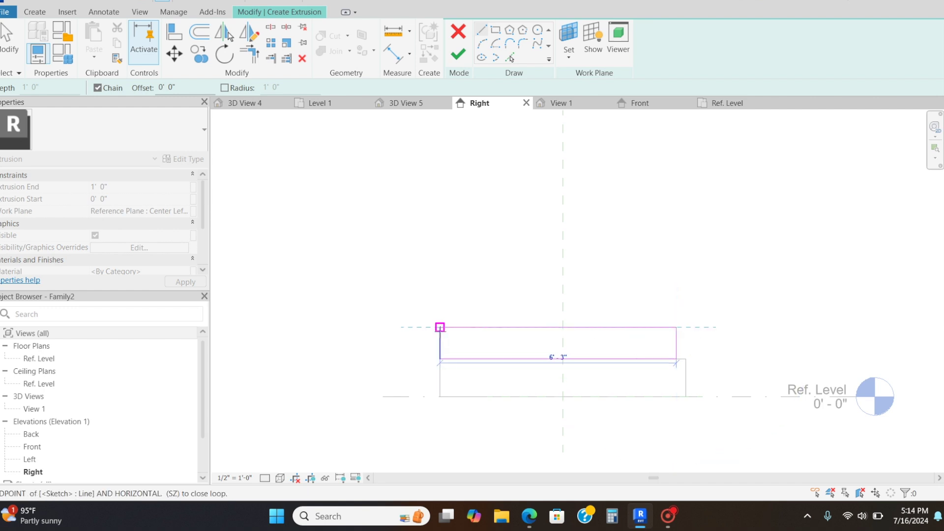
left_click(440, 327)
left_click(439, 359)
Round both upper corners of the mattress profile with 6" fillet arcs and finish the extrusion
left_click(521, 44)
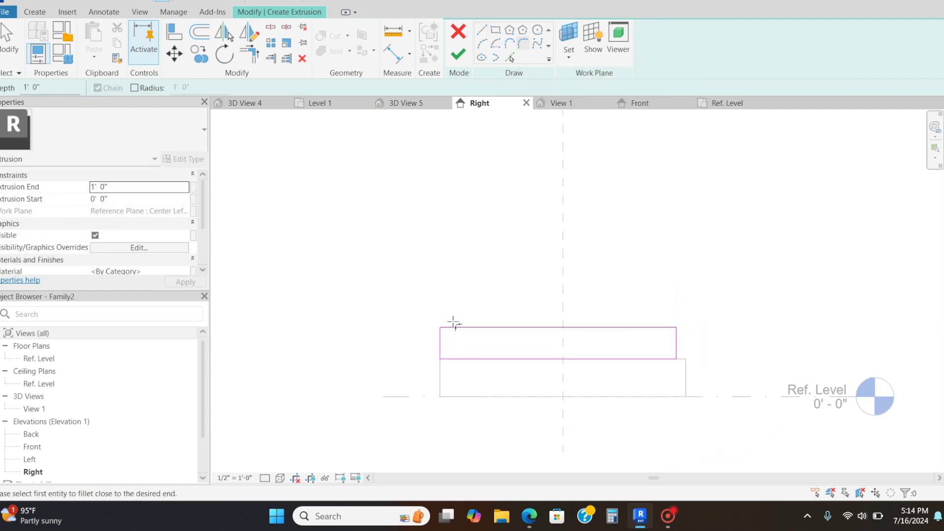
left_click(440, 337)
left_click(451, 327)
left_click(449, 333)
left_click(664, 327)
left_click(676, 339)
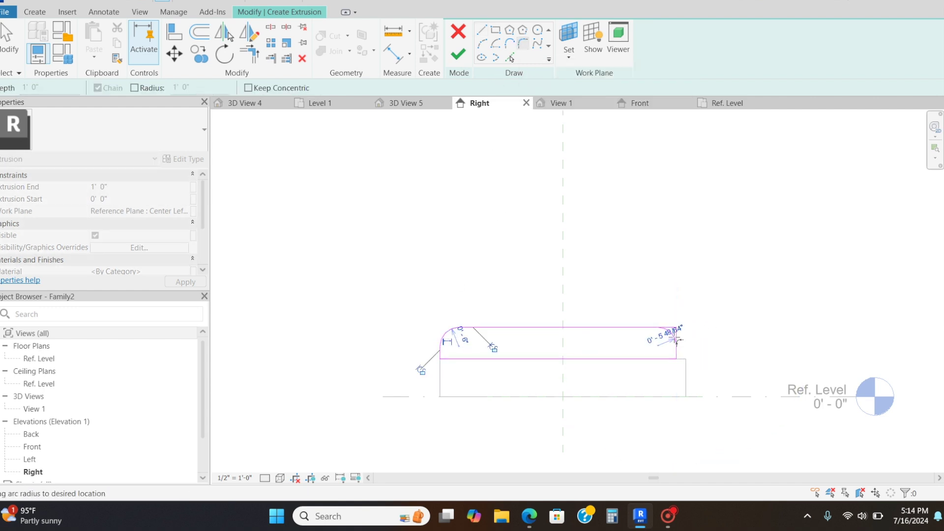
left_click(671, 337)
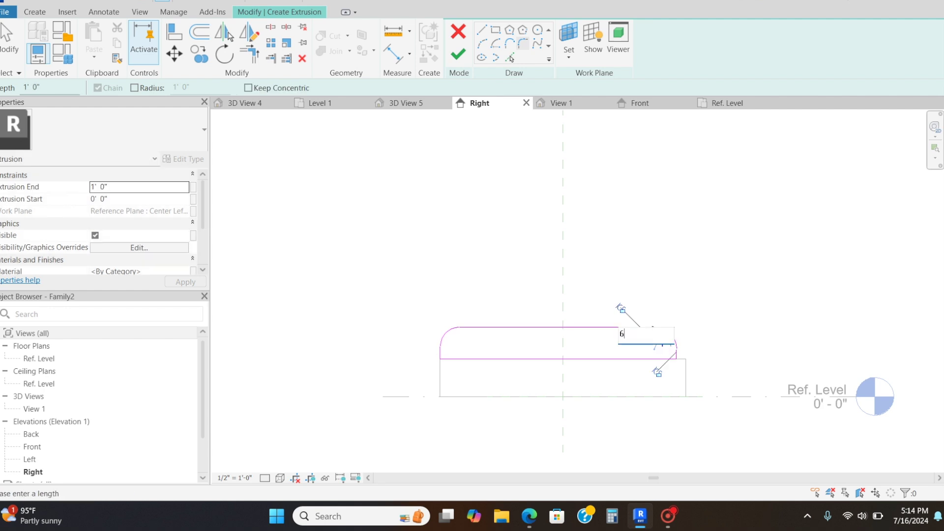
left_click(459, 54)
In the Front elevation, stretch the rounded mattress block to both sides until it is about 4' 3 3/4" wide, just inside the box's edges
left_click(639, 102)
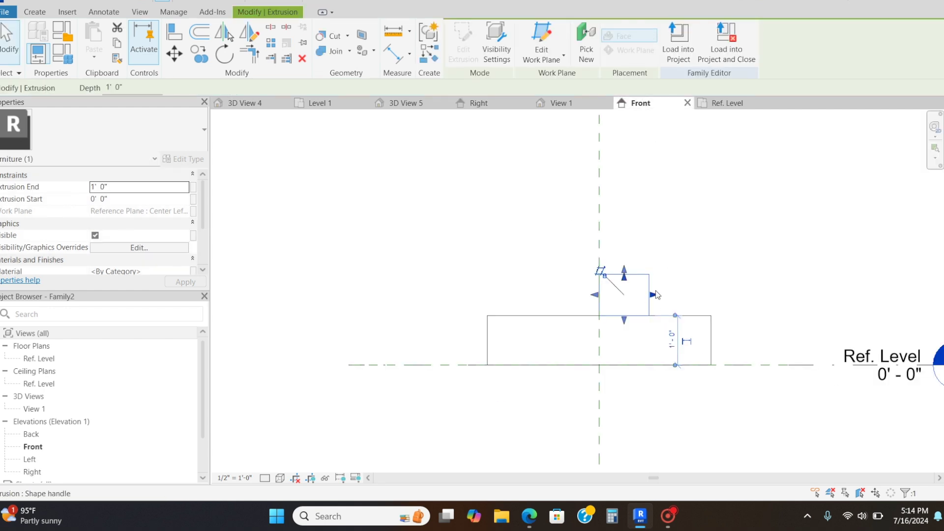
left_click_drag(704, 306, 582, 298)
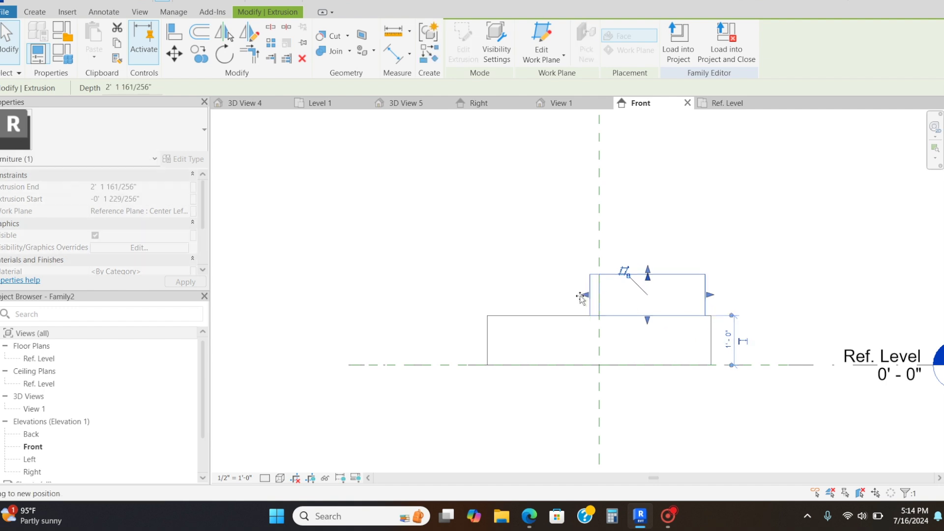
scroll(483, 301, "up", 2)
left_click_drag(493, 302, 498, 298)
left_click(726, 102)
scroll(577, 387, "up", 5)
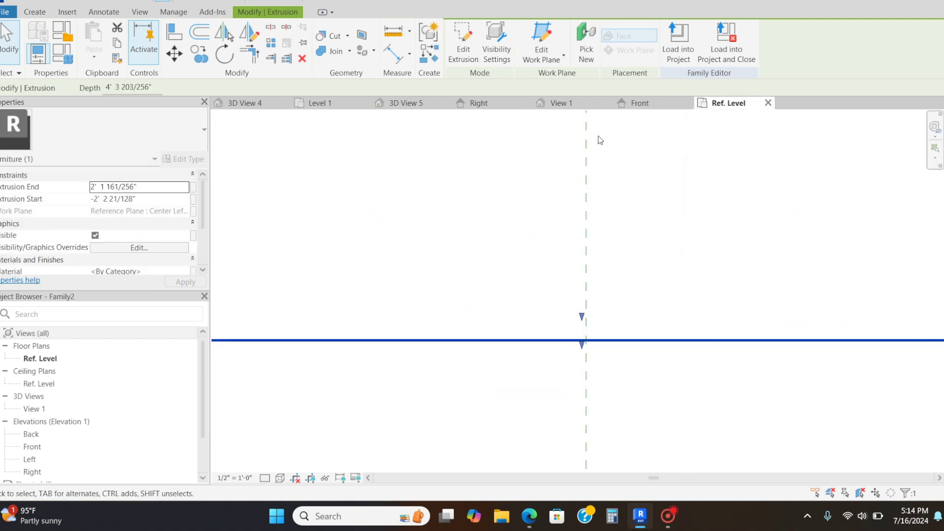
left_click(639, 102)
In the Right elevation, pull the mattress block's left end in to 3' 2" from the center plane and show 3D View 1
left_click(485, 103)
scroll(438, 359, "up", 2)
left_click_drag(408, 340, 420, 339)
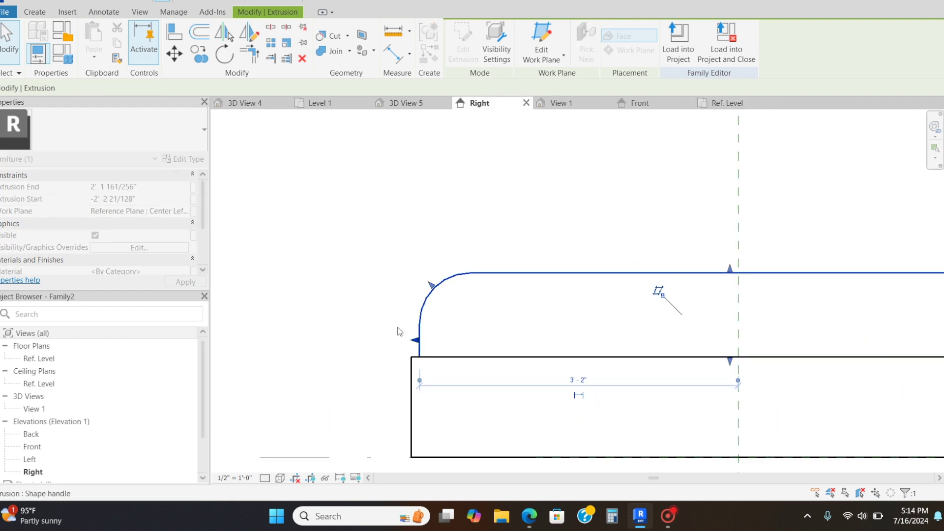
left_click(346, 313)
scroll(345, 312, "down", 3)
left_click(549, 104)
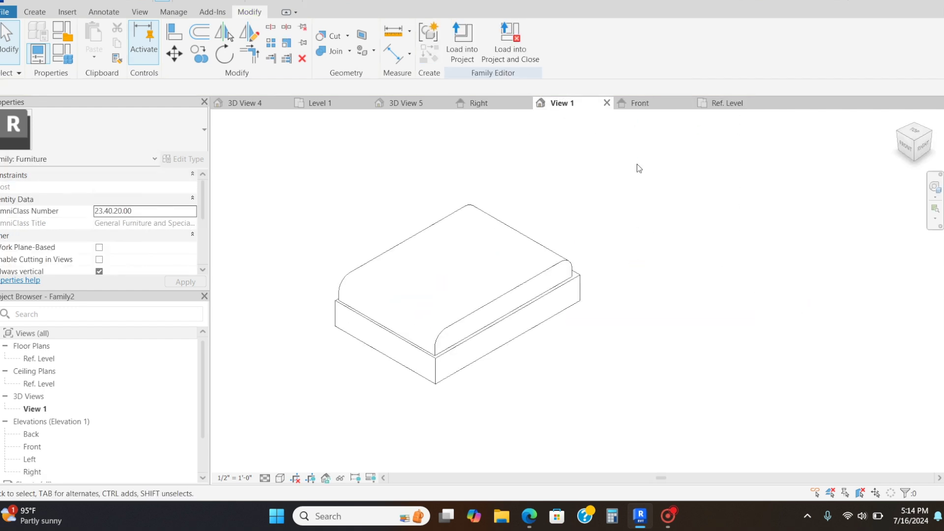
left_click(655, 104)
scroll(576, 305, "up", 1)
middle_click_drag(576, 305, 483, 347)
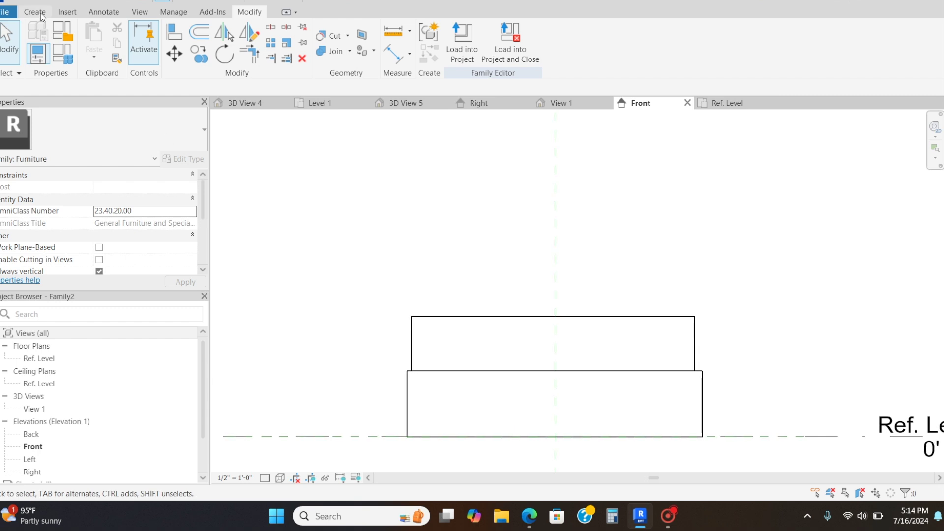
left_click(35, 12)
left_click(95, 39)
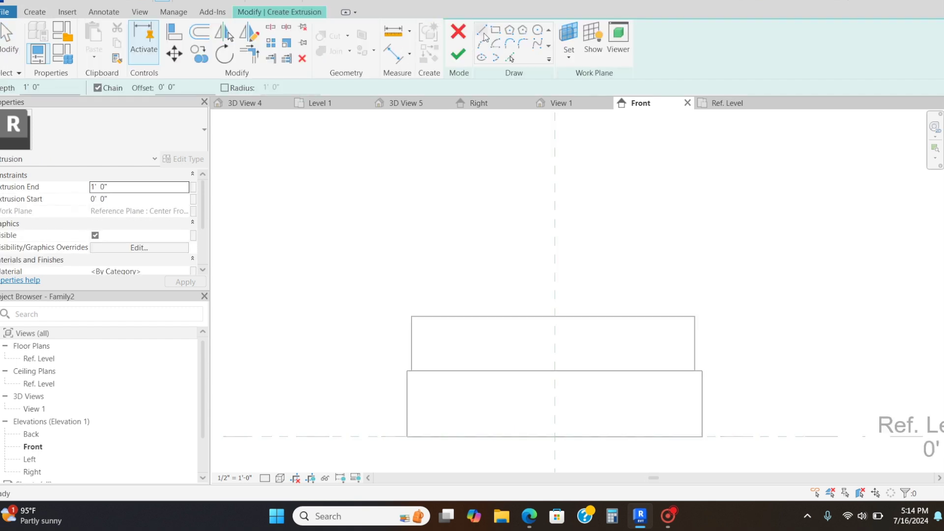
left_click(742, 104)
scroll(607, 237, "down", 2)
left_click(457, 32)
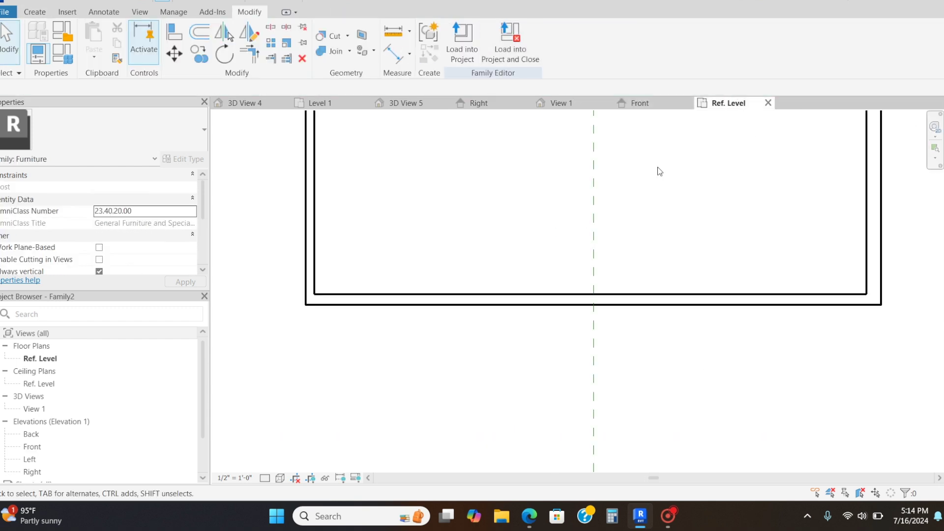
In the Ref. Level plan, start an extrusion and sketch a small rectangle about 1 1/2" wide in the box's upper-left corner
scroll(658, 170, "down", 5)
scroll(658, 144, "up", 2)
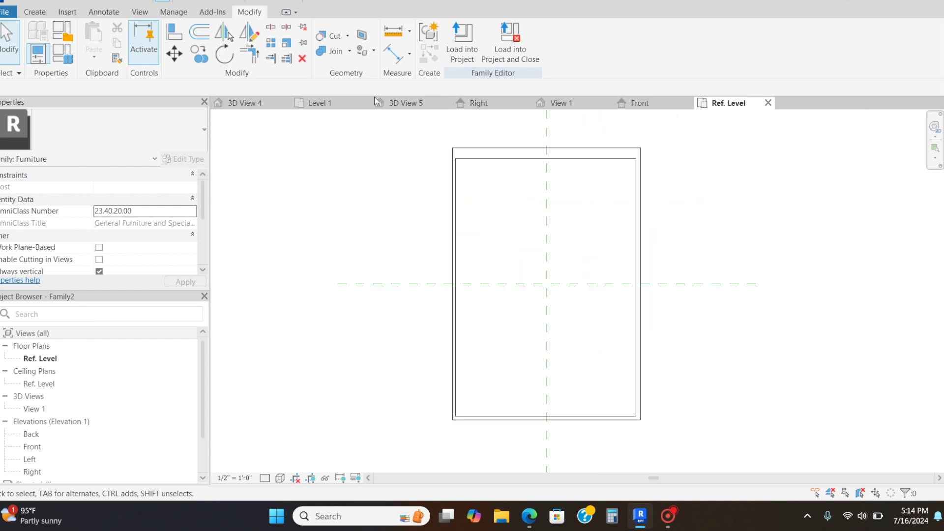
left_click(33, 13)
left_click(495, 29)
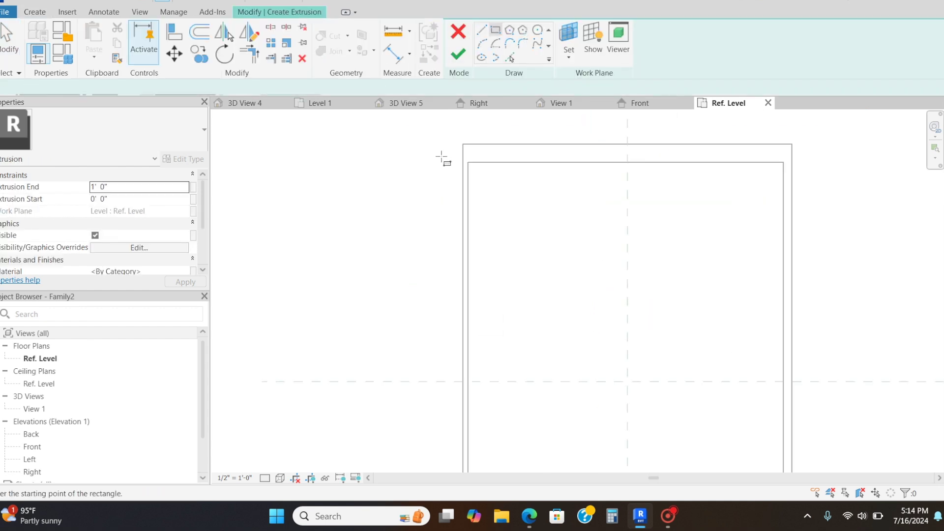
scroll(443, 158, "up", 3)
left_click(472, 139)
left_click(493, 157)
scroll(493, 157, "down", 2)
key("Escape")
Copy the small corner rectangle to the two right-hand corners of the box outline
left_click_drag(469, 140, 503, 169)
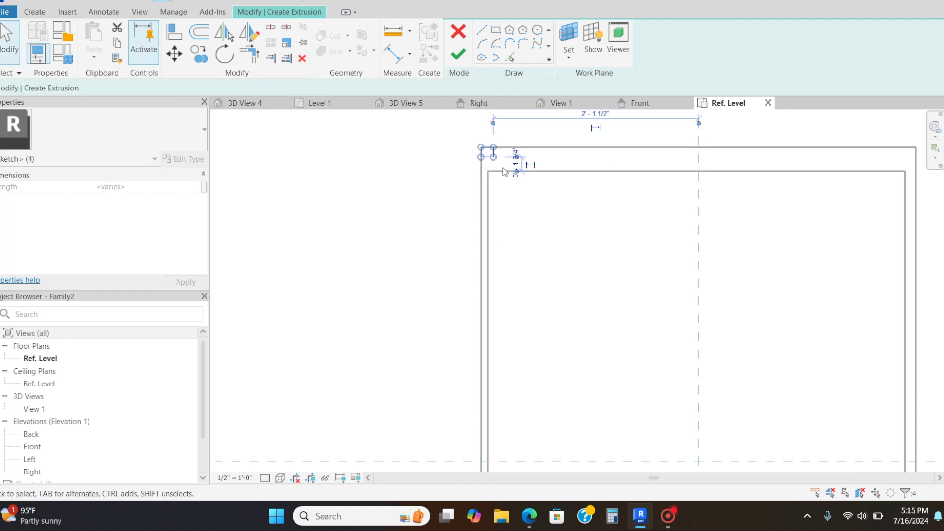
key("c")
key("o")
left_click(493, 157)
scroll(894, 172, "down", 2)
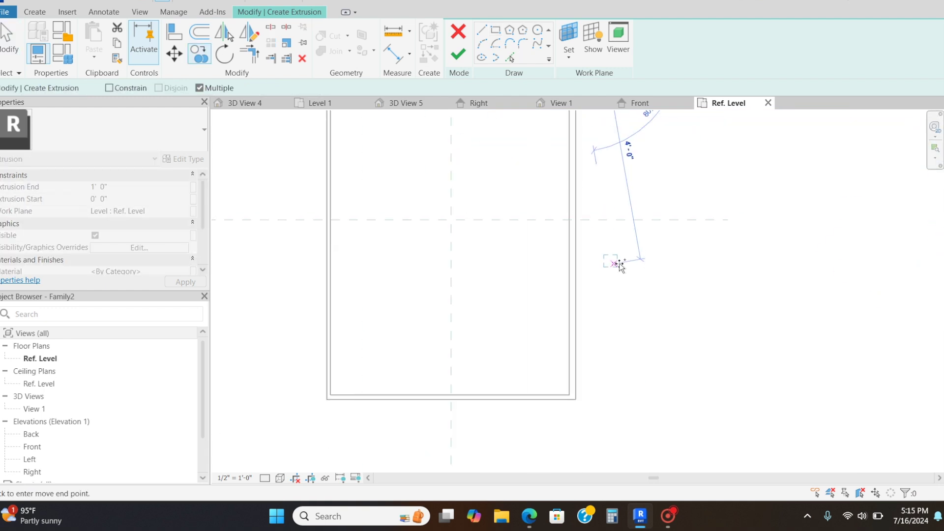
scroll(569, 379, "up", 4)
key("Escape")
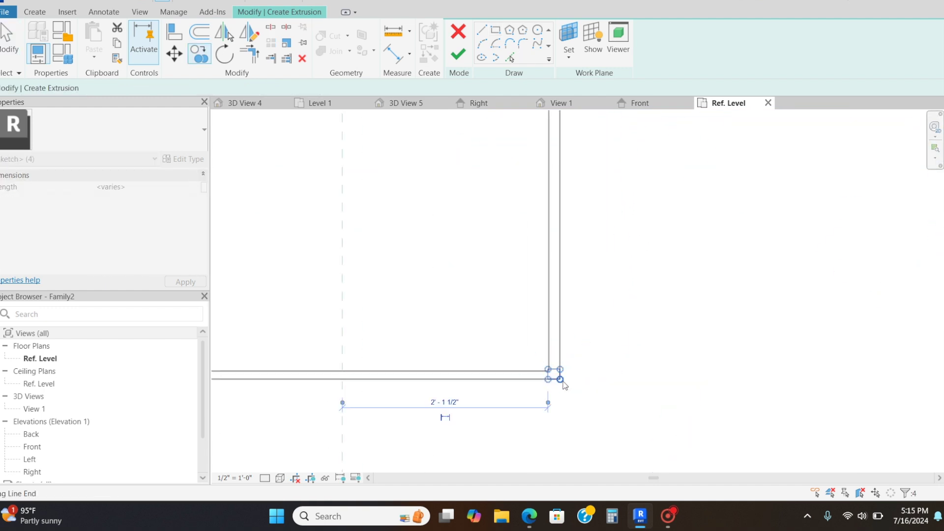
Copy the lower-right rectangle to the box's lower-left corner and finish the extrusion of the corner posts
key("c")
key("o")
left_click(548, 379)
middle_click_drag(372, 387, 671, 389)
left_click(430, 386)
scroll(433, 386, "up", 2)
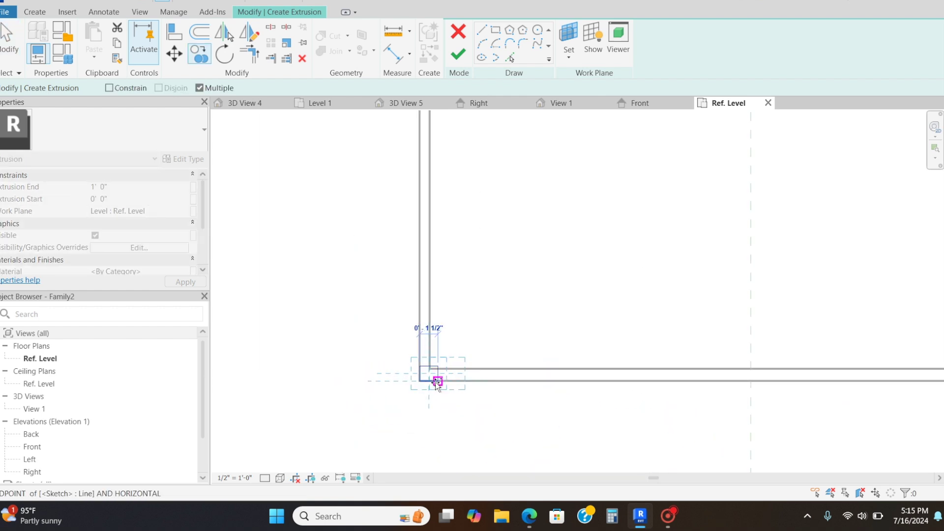
scroll(434, 382, "down", 2)
key("Escape")
scroll(376, 339, "down", 3)
left_click(458, 54)
In the Front elevation, stretch the posts up to about 5' 2" and draw a 64" vertical guide line beside them from the Ref. Level
left_click(616, 104)
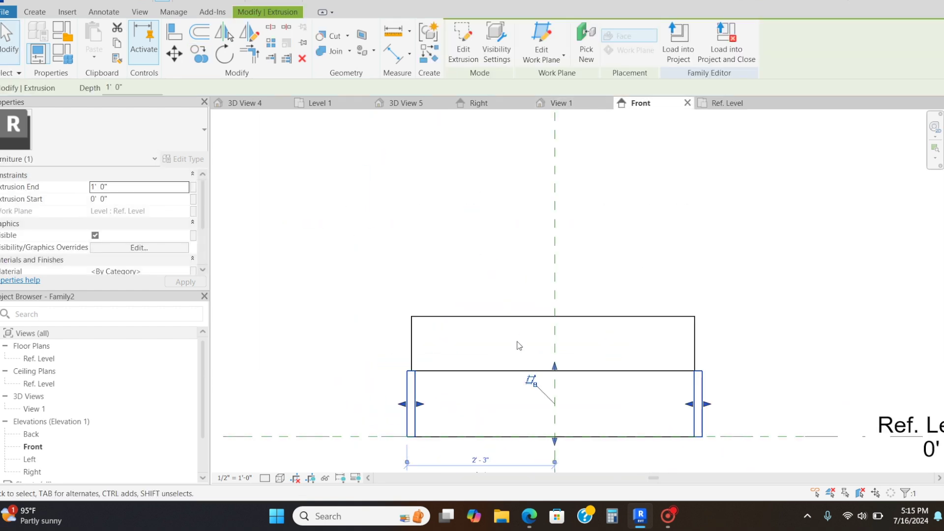
left_click_drag(541, 208, 541, 202)
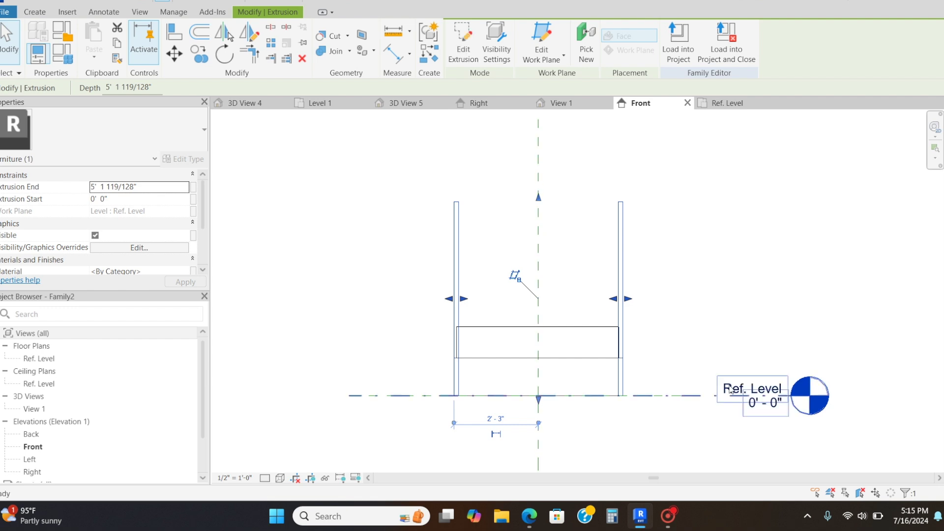
key("l")
key("i")
left_click(681, 395)
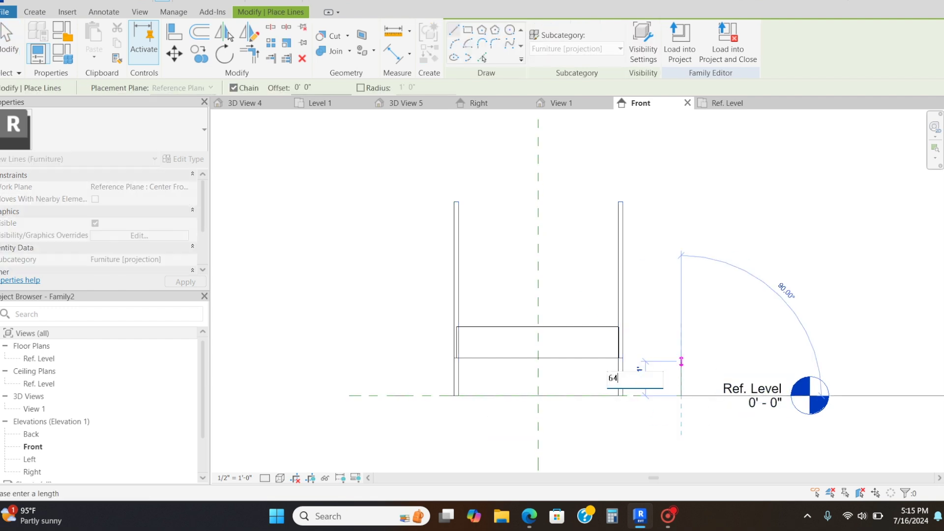
type("\"")
key("Return")
key("Escape")
key("Escape")
Raise the tops of the corner posts to the end of the 64" guide line, and remove the line
left_click(618, 235)
left_click_drag(537, 200, 534, 195)
left_click(764, 206)
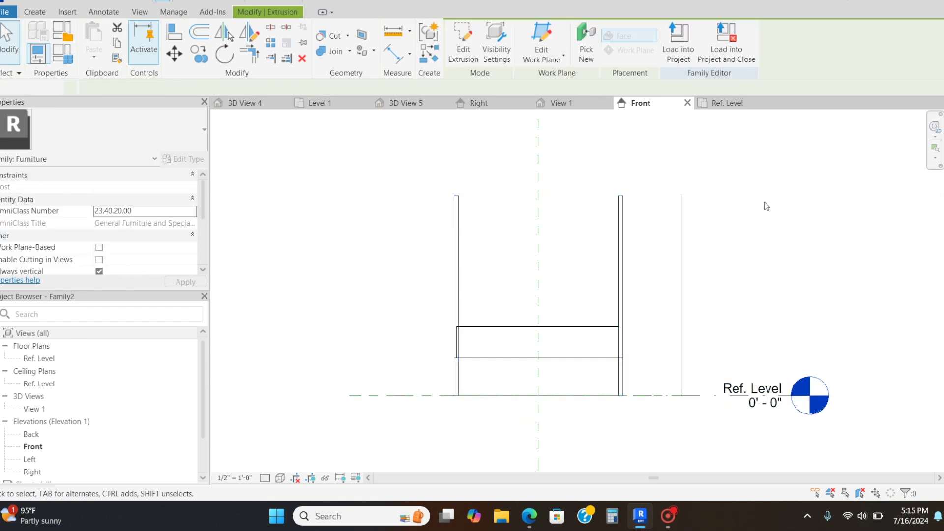
left_click(560, 103)
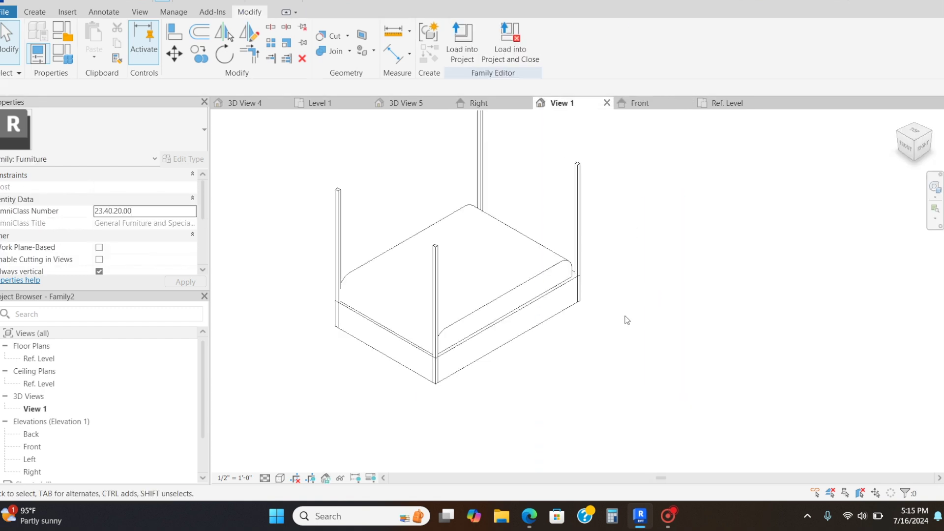
In the Front elevation, start an extrusion and sketch a 1' 10" line up from the box top along the right post's inner face
left_click(639, 102)
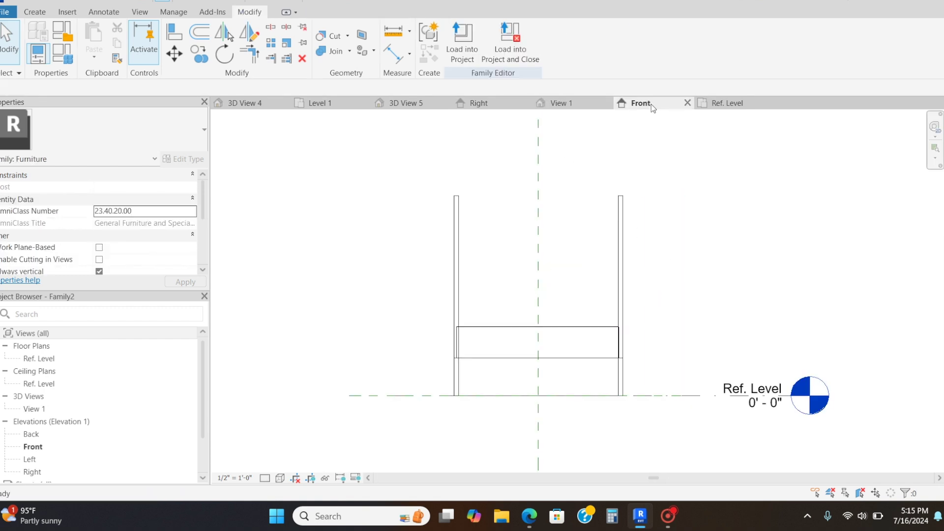
left_click(34, 12)
left_click(92, 42)
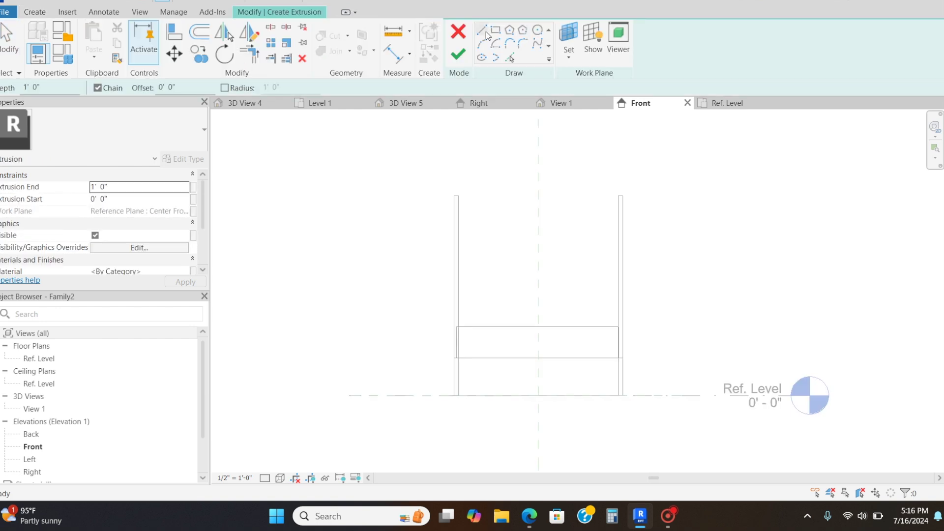
scroll(530, 371, "up", 2)
scroll(666, 351, "up", 3)
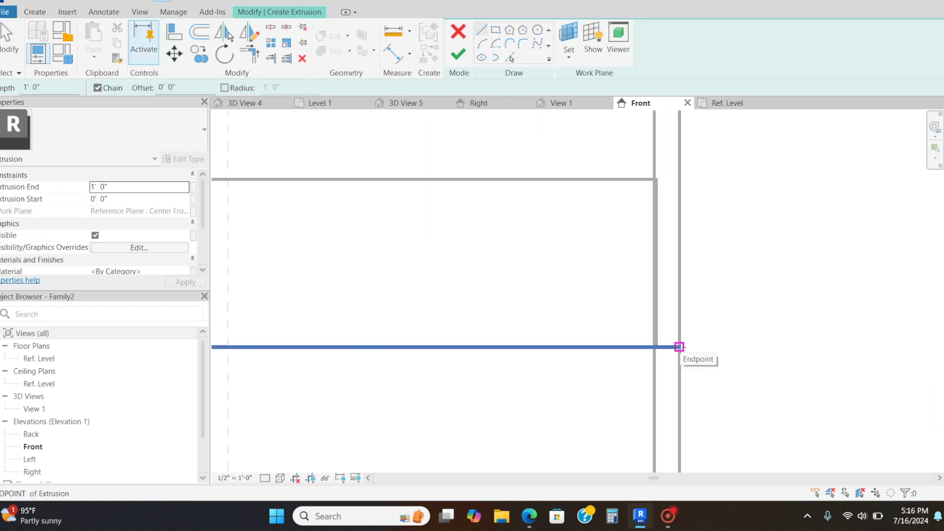
left_click(655, 347)
scroll(688, 363, "up", 2)
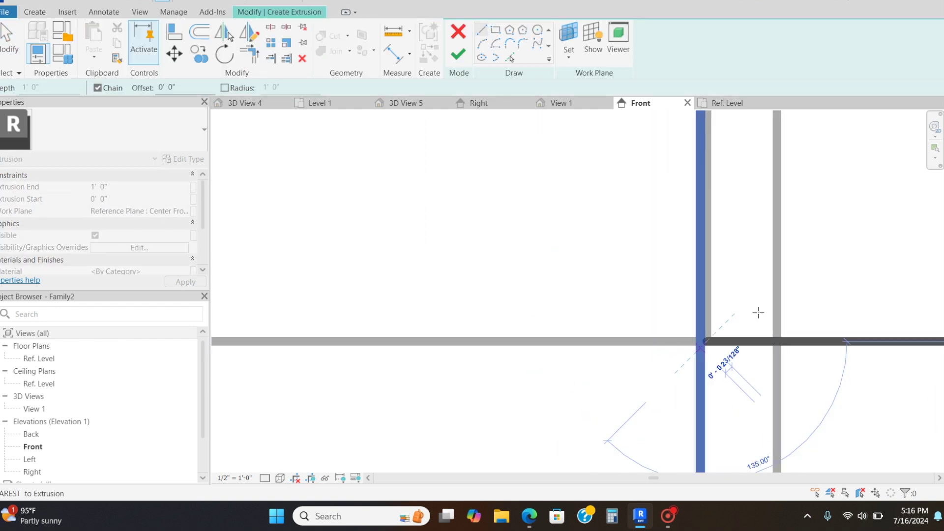
right_click(767, 306)
left_click(828, 106)
scroll(703, 413, "down", 3)
left_click(702, 415)
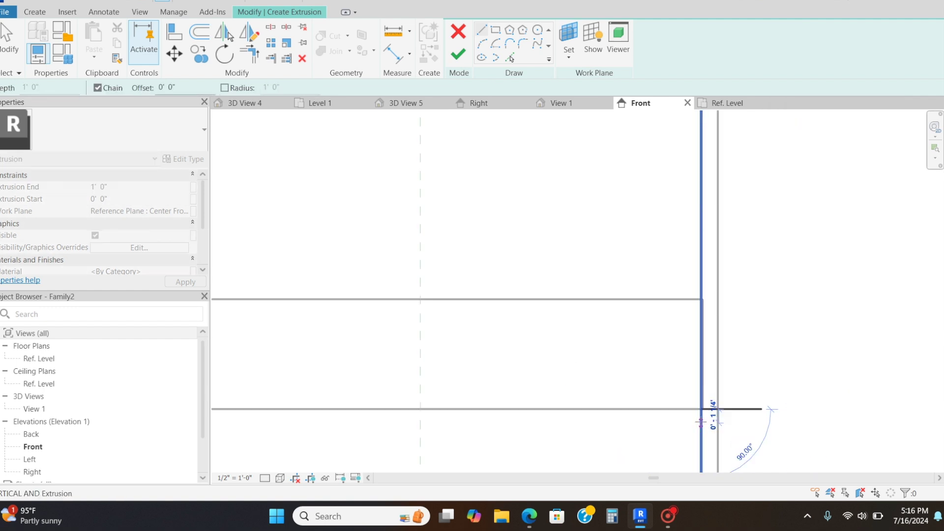
key("Return")
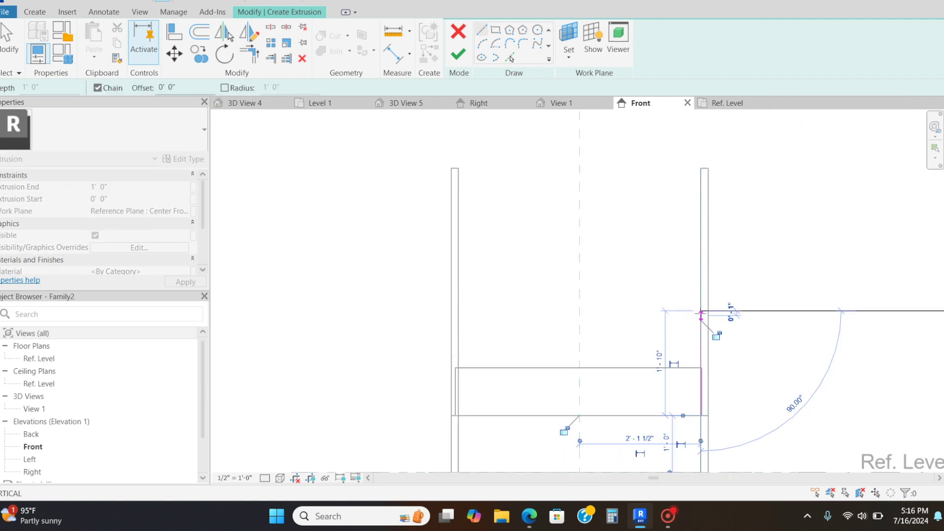
Sketch a horizontal line across to the left post and a parallel line 1" below it back to the right post
middle_click_drag(465, 341, 385, 275)
left_click(375, 244)
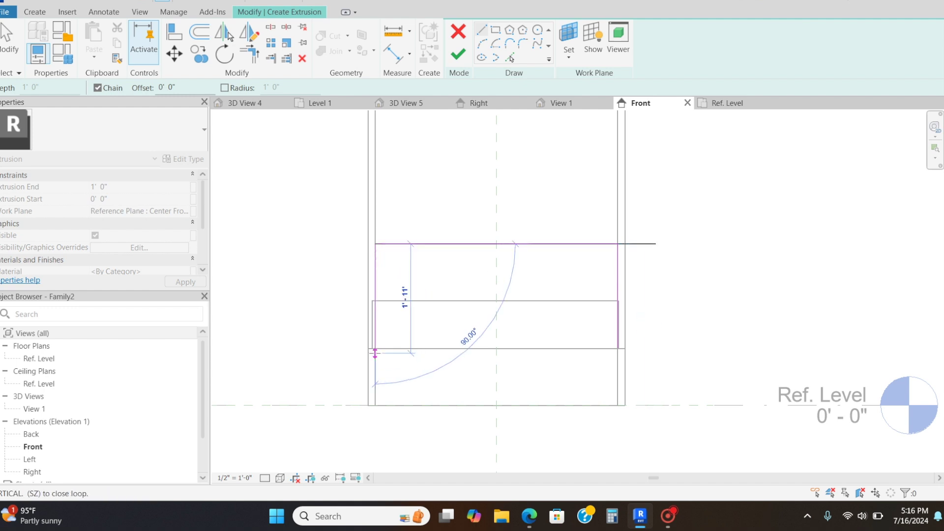
scroll(374, 347, "up", 2)
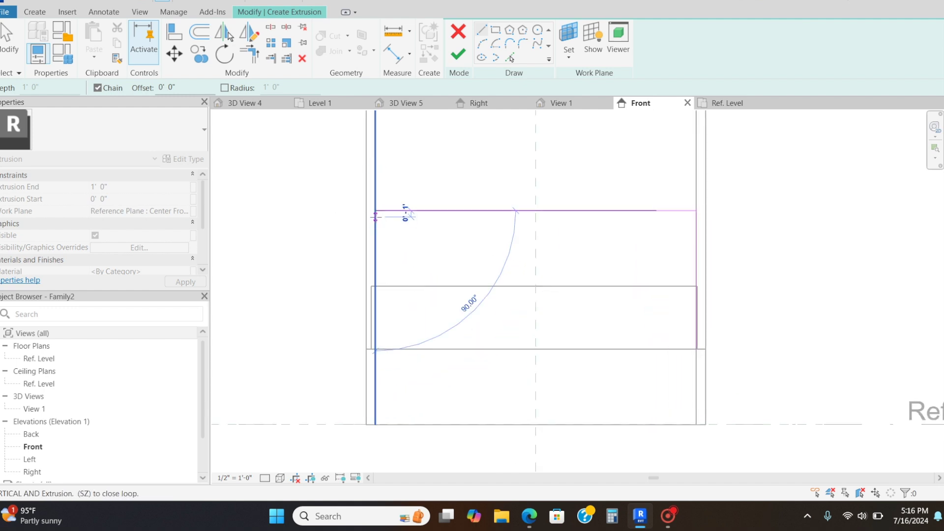
left_click(695, 217)
key("Escape")
Delete the 1' 10" side line, close the rail profile's open right end with a short line and finish the extrusion
left_click(696, 236)
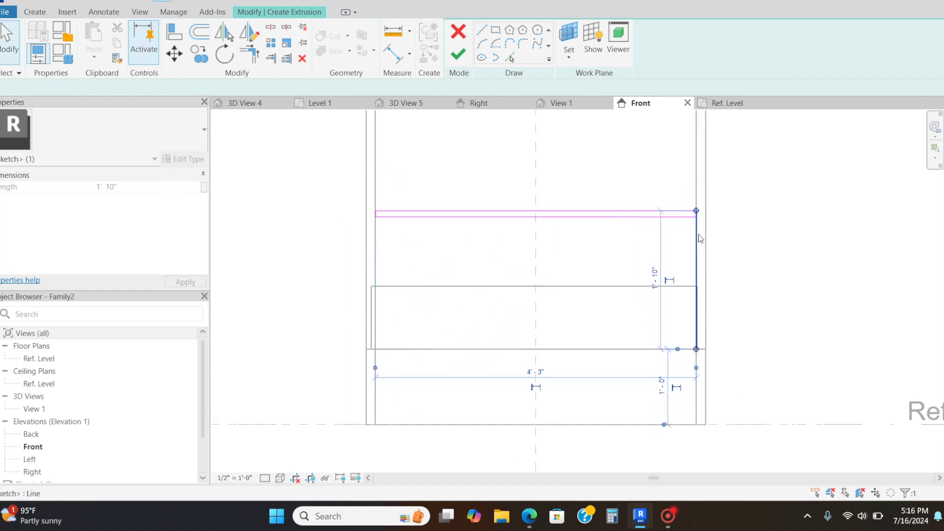
key("Delete")
left_click(458, 57)
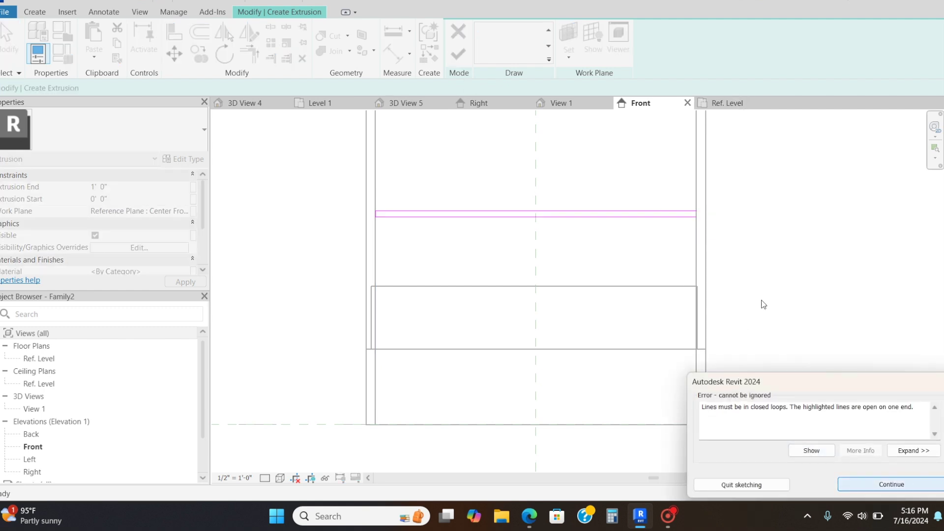
left_click(890, 484)
left_click(481, 30)
left_click(696, 211)
left_click(695, 216)
left_click(457, 54)
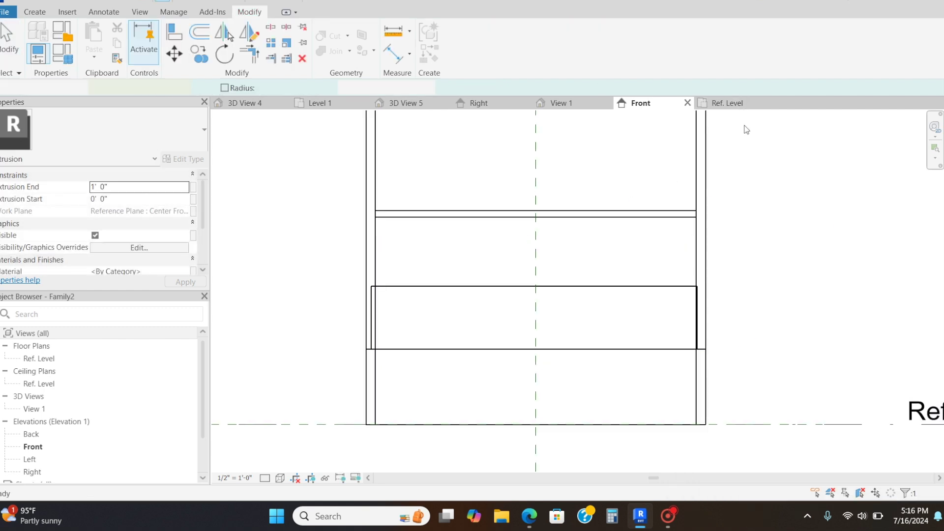
In the Ref. Level plan, resize the rail extrusion to run from 3' 2" to 3' 3" and mirror a copy across the Center Front/Back plane
left_click(721, 102)
scroll(540, 306, "down", 3)
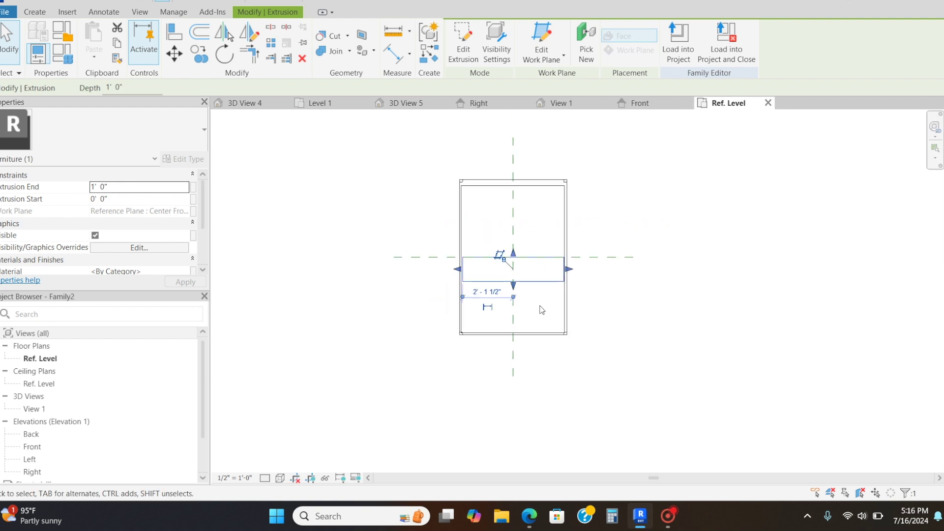
scroll(520, 298, "up", 5)
left_click_drag(505, 258, 489, 368)
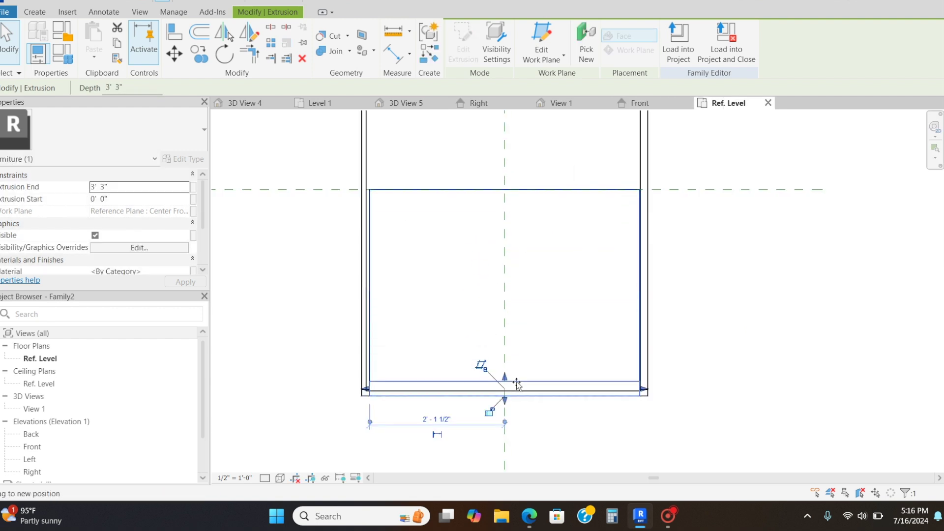
scroll(573, 364, "down", 1)
scroll(616, 387, "up", 3)
scroll(639, 403, "down", 4)
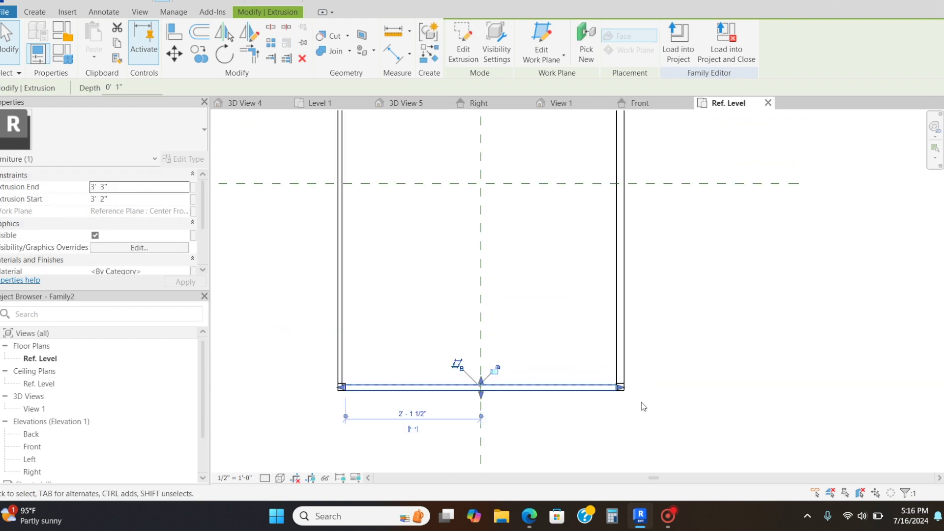
left_click(226, 32)
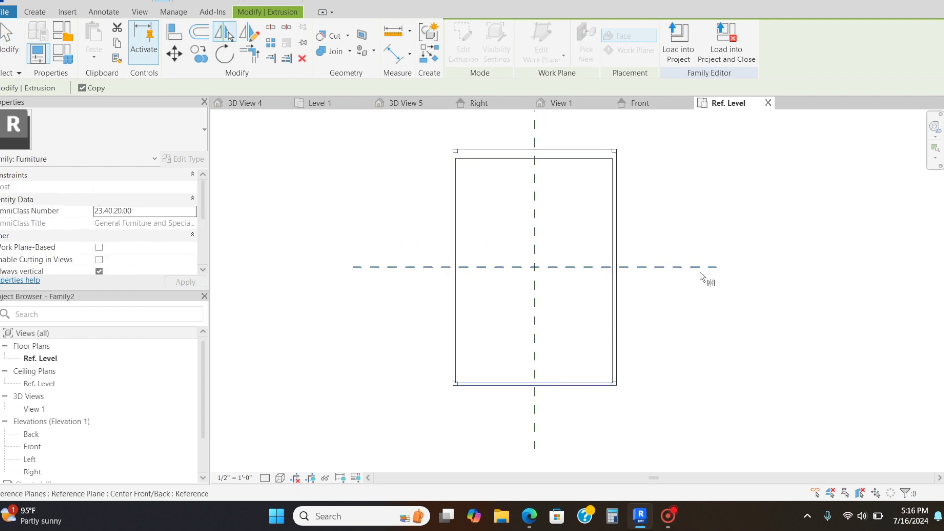
left_click(700, 269)
In the Front elevation, start an extrusion and sketch a 1" by 1' 9" slat between rail and box top, 2" from the right post
left_click(639, 102)
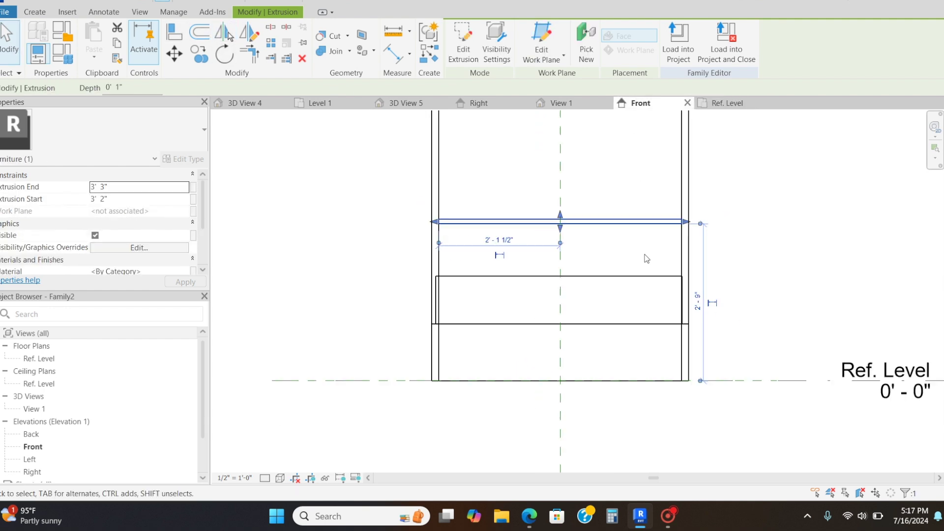
key("Escape")
left_click(35, 11)
left_click(96, 42)
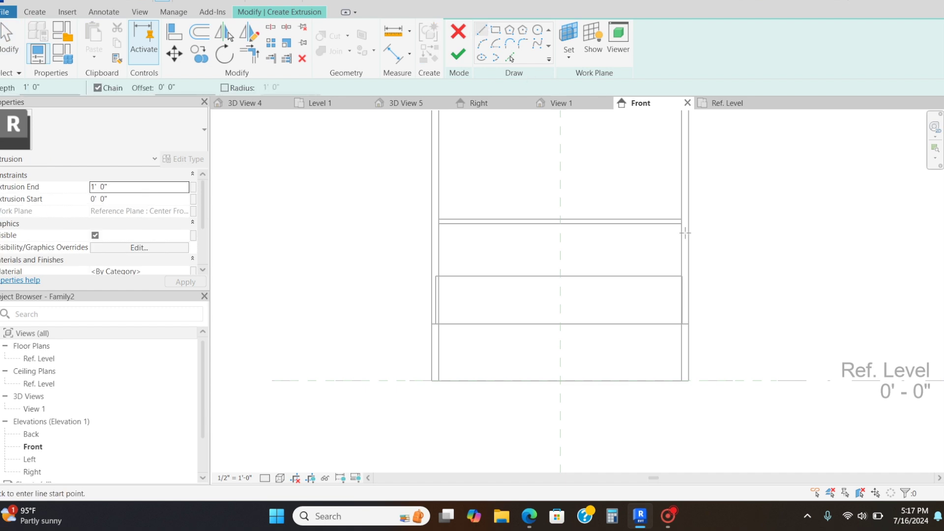
scroll(684, 233, "up", 2)
left_click(671, 223)
left_click(670, 323)
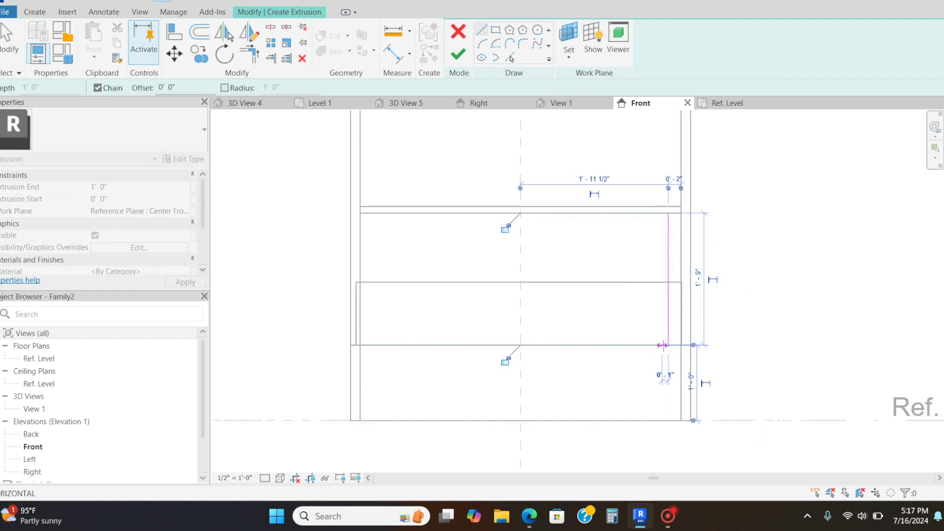
left_click(662, 345)
left_click(662, 213)
scroll(674, 218, "up", 4)
left_click(654, 198)
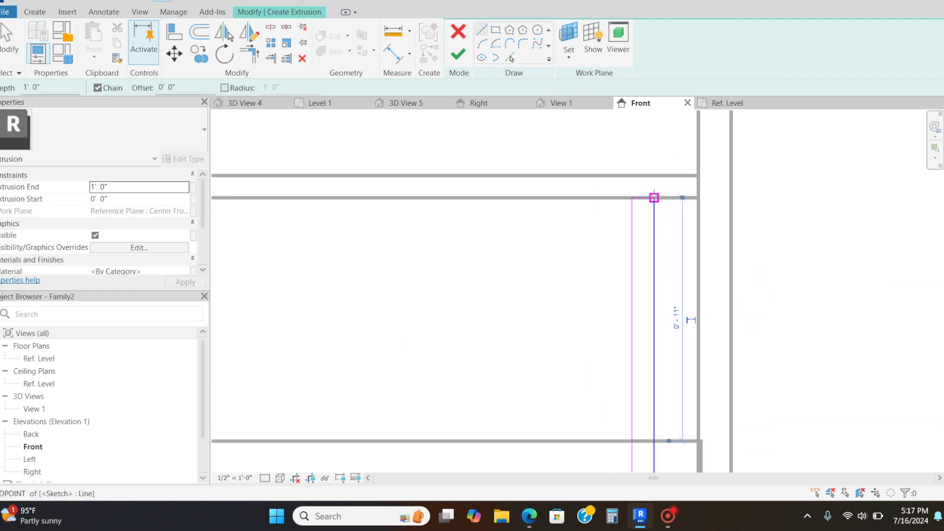
scroll(675, 212, "down", 4)
key("Escape")
Copy the slat outline repeatedly at 4" spacing across to the left post and finish the extrusion
left_click_drag(651, 202, 685, 342)
key("c")
key("o")
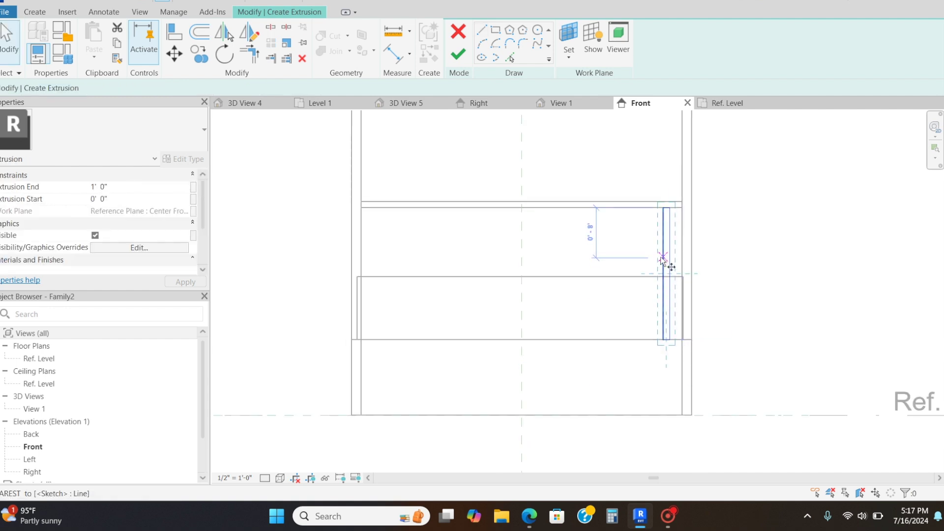
left_click(664, 260)
key("c")
key("o")
left_click(637, 255)
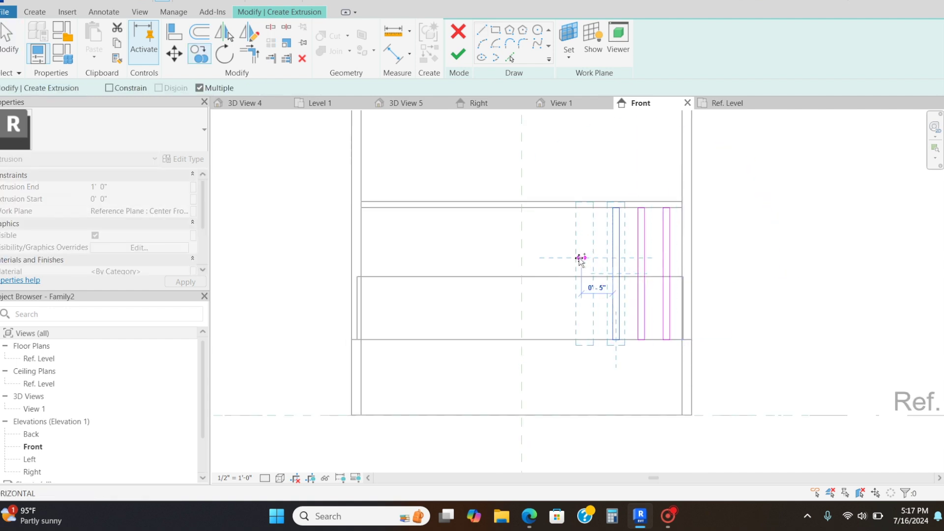
left_click(580, 258)
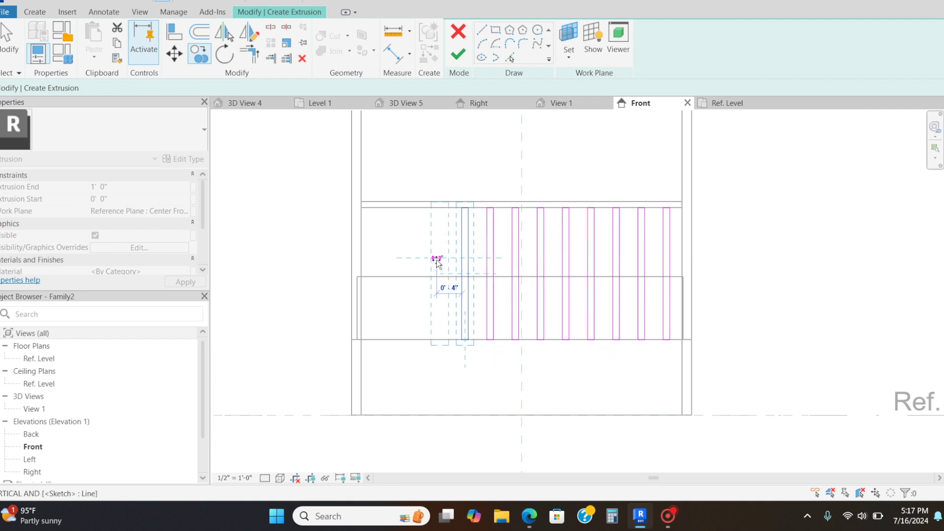
left_click(386, 257)
left_click(362, 257)
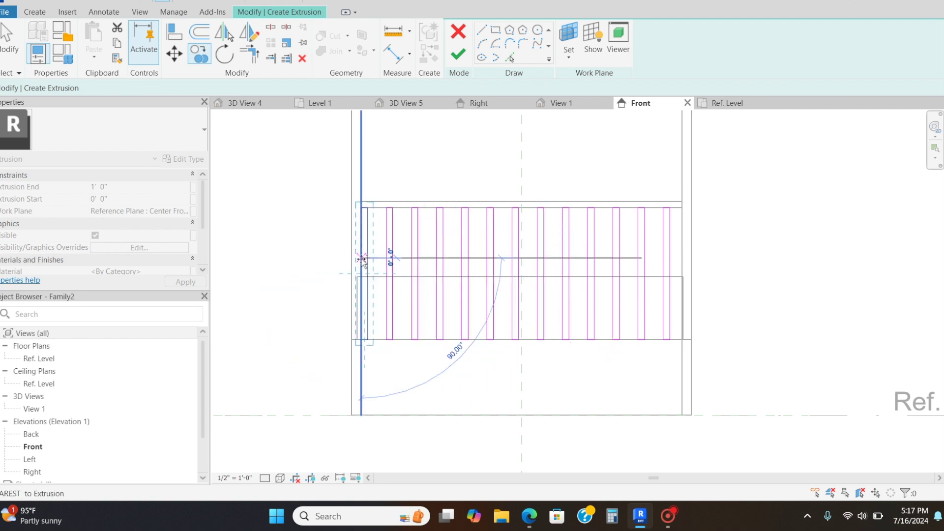
key("Escape")
left_click(456, 54)
In the Ref. Level plan, fit the slats' extrusion depth within the front rail's thickness and mirror a copy across the Center Front/Back plane
left_click(726, 103)
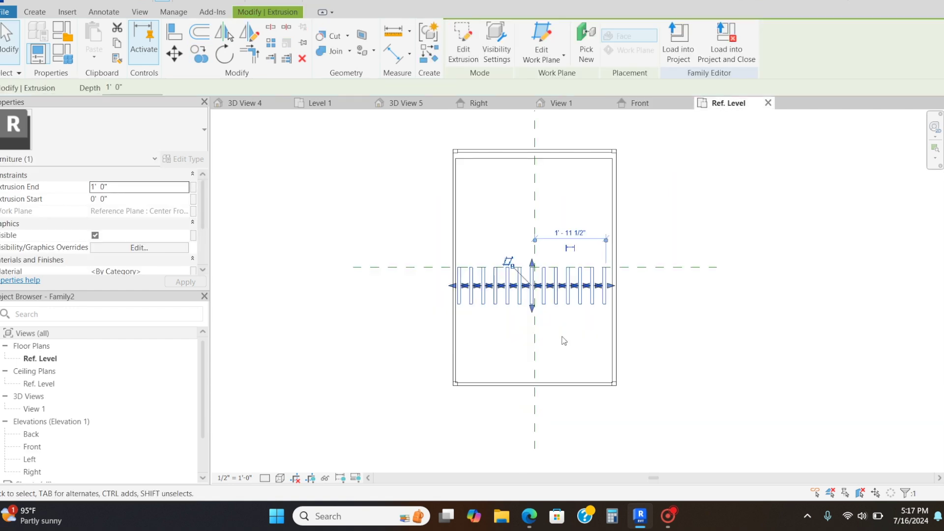
scroll(546, 350, "up", 5)
left_click_drag(511, 206, 544, 446)
scroll(545, 445, "down", 4)
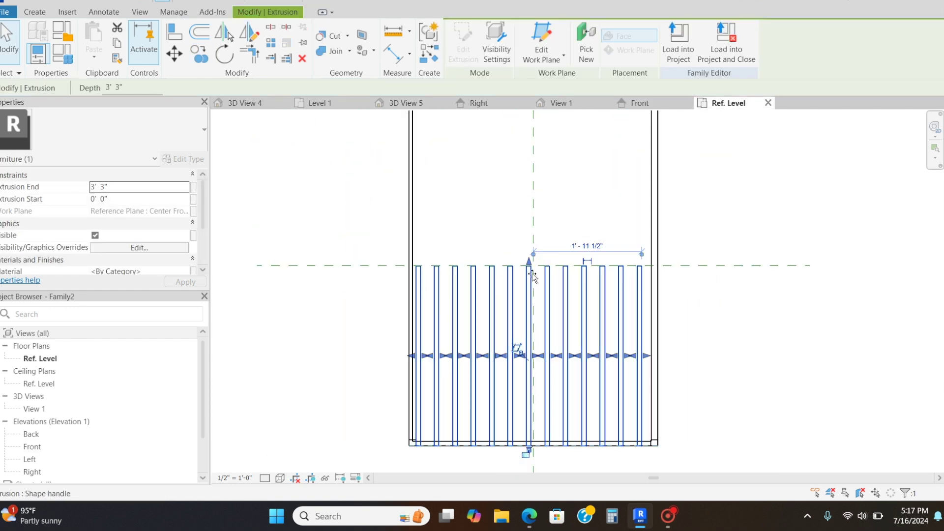
left_click_drag(529, 264, 547, 441)
scroll(708, 390, "down", 2)
left_click(703, 344)
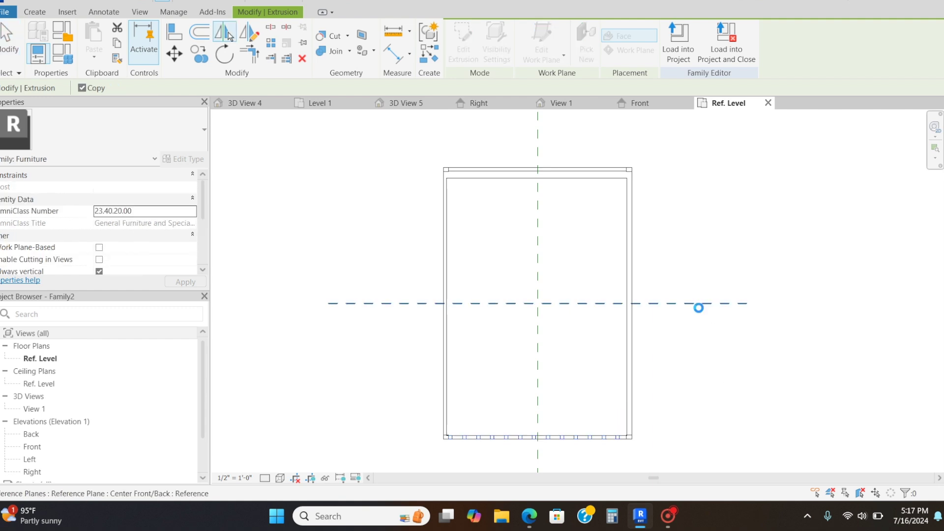
left_click(554, 104)
middle_click_drag(679, 286, 673, 288)
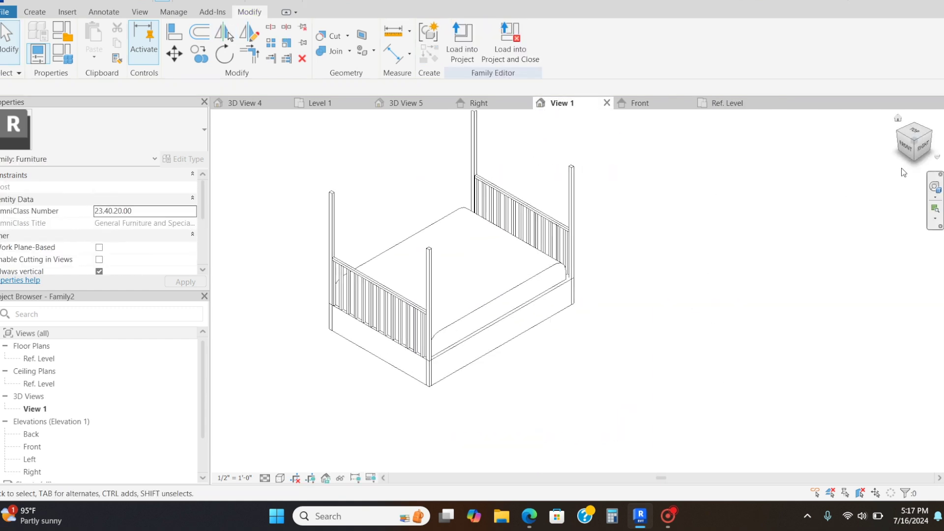
In the Right elevation, extrude a 6' 3 1/2" wide rectangle between the posts with its underside 4' 0" above Ref. Level, and remove the guide line
left_click(484, 103)
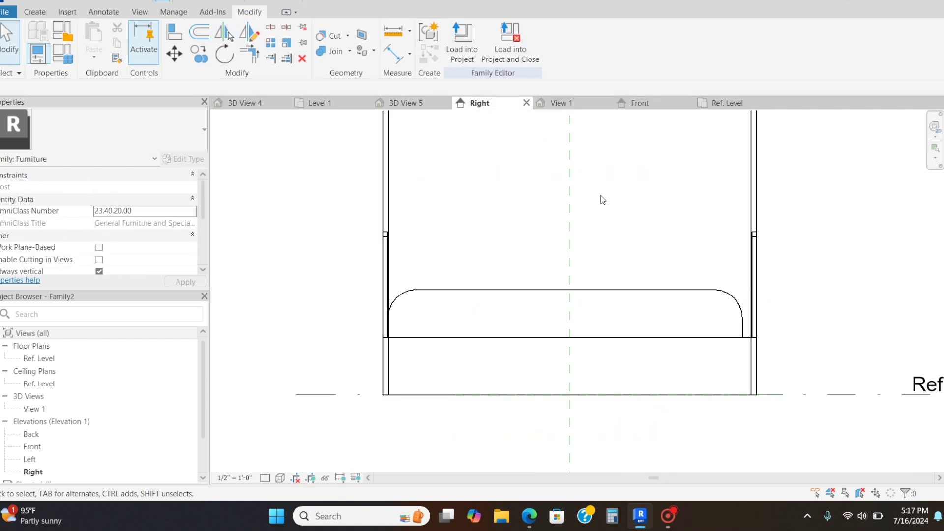
middle_click(601, 201)
middle_click(601, 201)
middle_click_drag(707, 228, 696, 251)
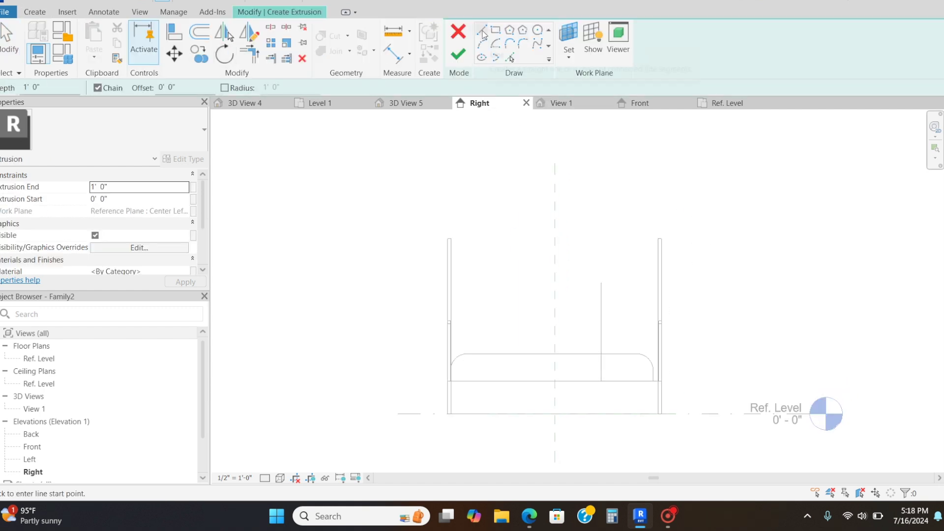
left_click(658, 281)
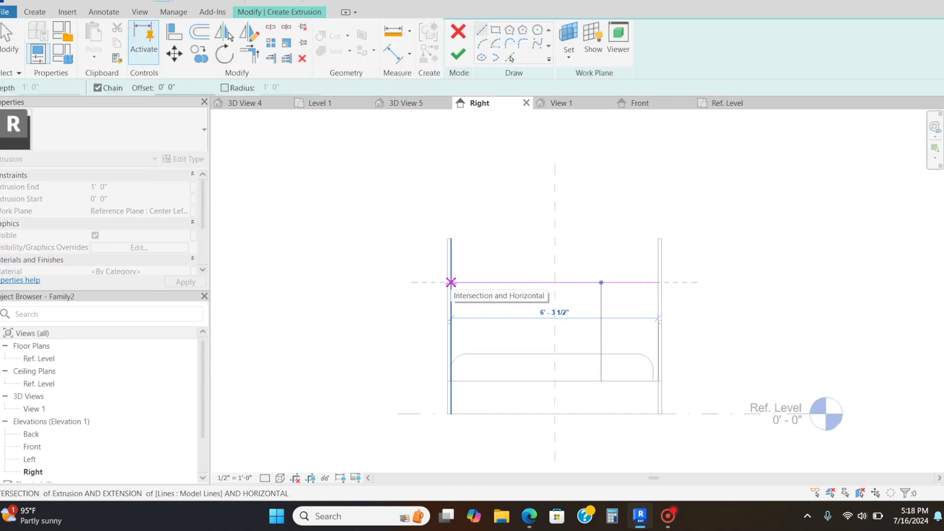
left_click(451, 282)
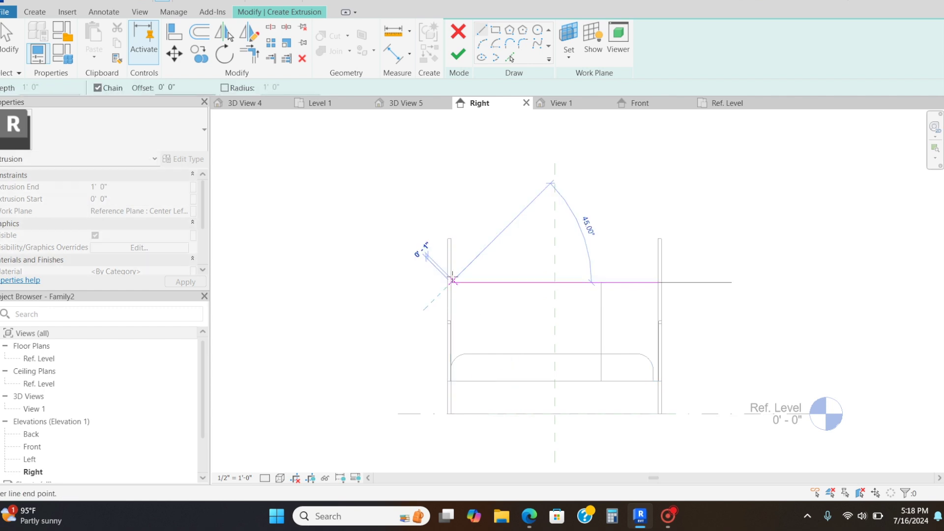
left_click(451, 250)
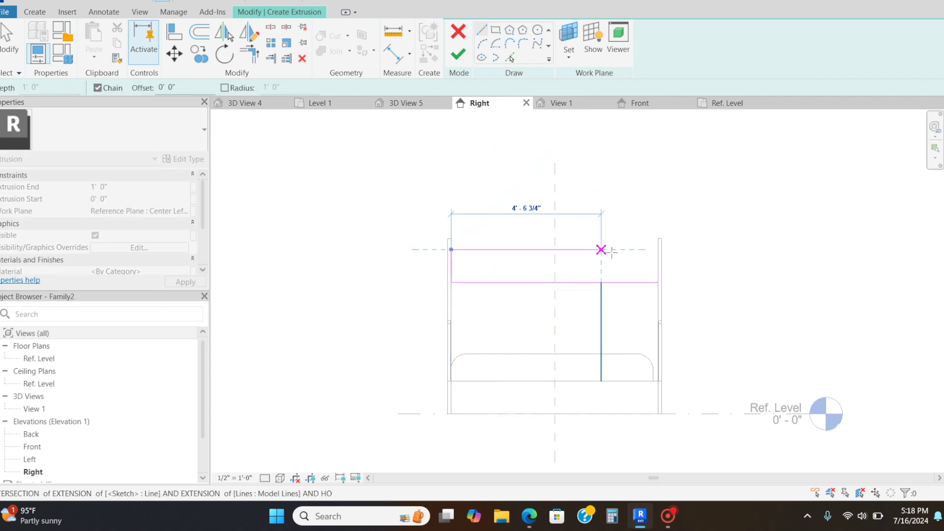
left_click(658, 249)
left_click(658, 282)
key("Escape")
key("Escape")
left_click(457, 54)
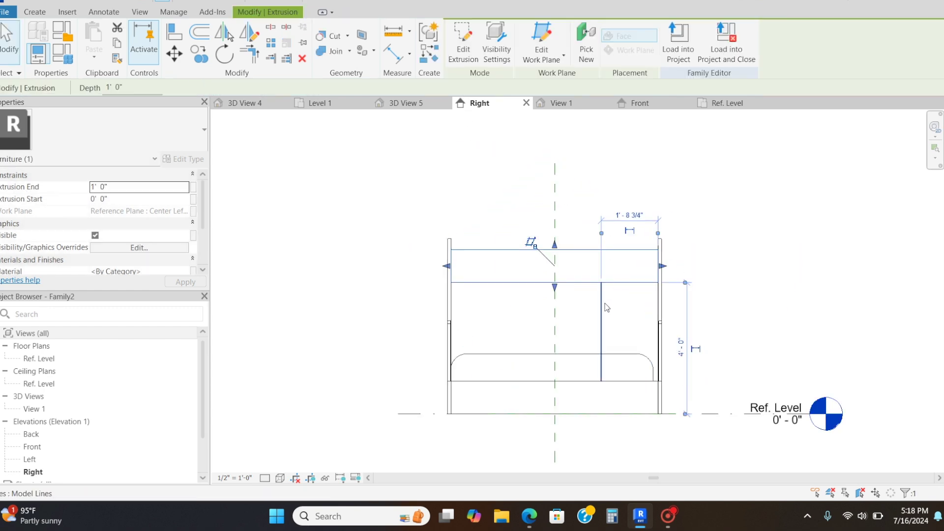
left_click(572, 202)
In the Front elevation, stretch the upper box to both posts' outer faces, from -2' 3" to 2' 3", and lower its top edge
left_click(637, 103)
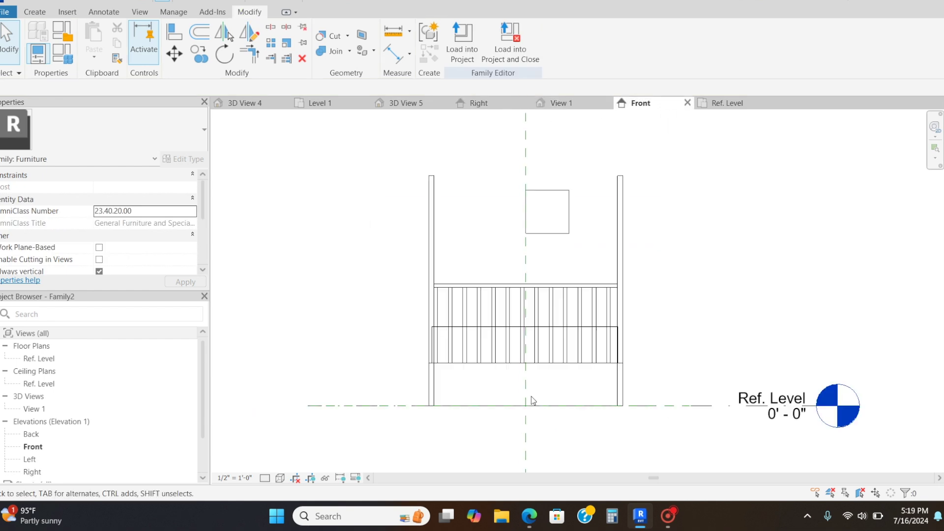
left_click(573, 201)
left_click_drag(574, 211, 622, 212)
left_click_drag(521, 212, 428, 211)
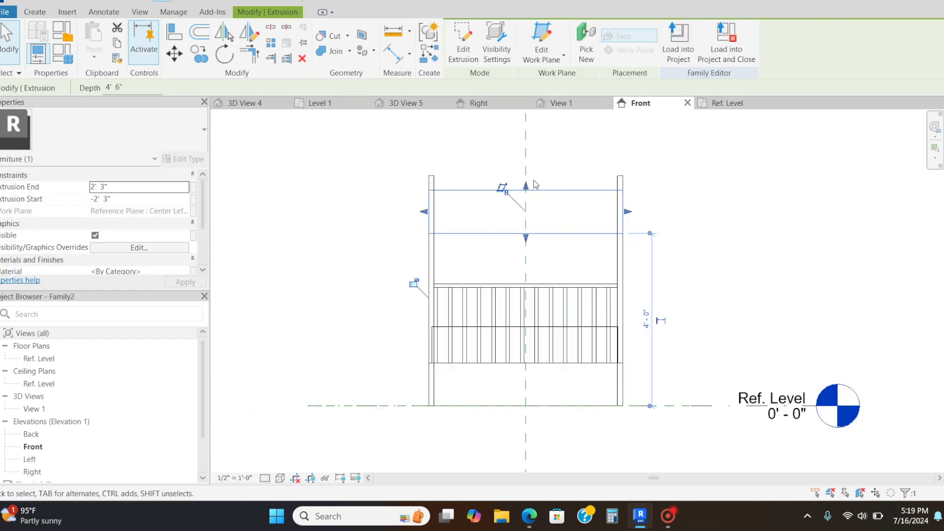
left_click_drag(525, 186, 525, 204)
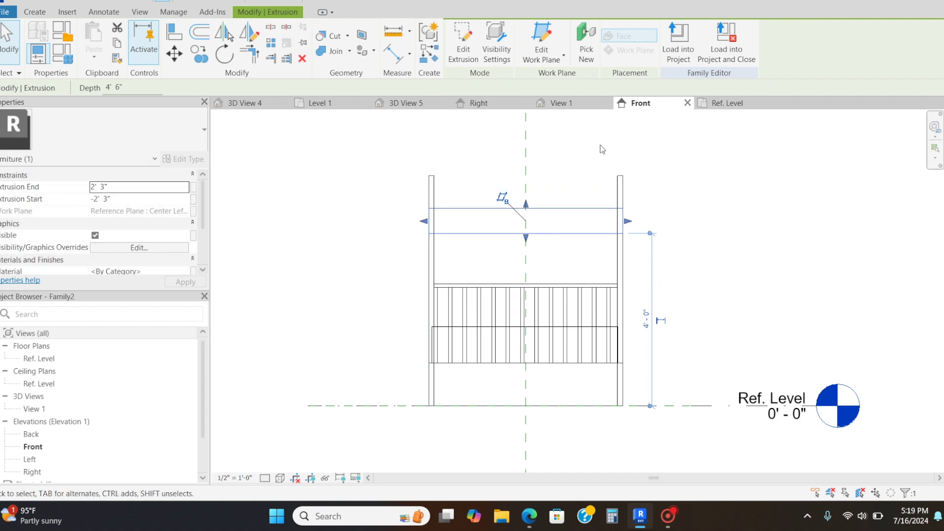
left_click(602, 149)
In the Right elevation, copy the lower mattress onto the upper box, shift it slightly to centre it between the posts, and check the 3D view
left_click(485, 103)
left_click(539, 363)
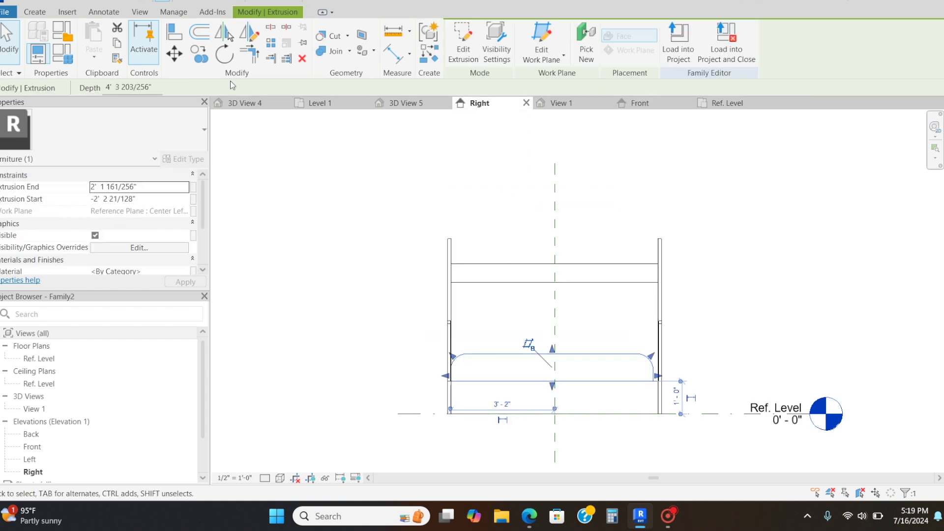
key("c")
key("o")
left_click(608, 262)
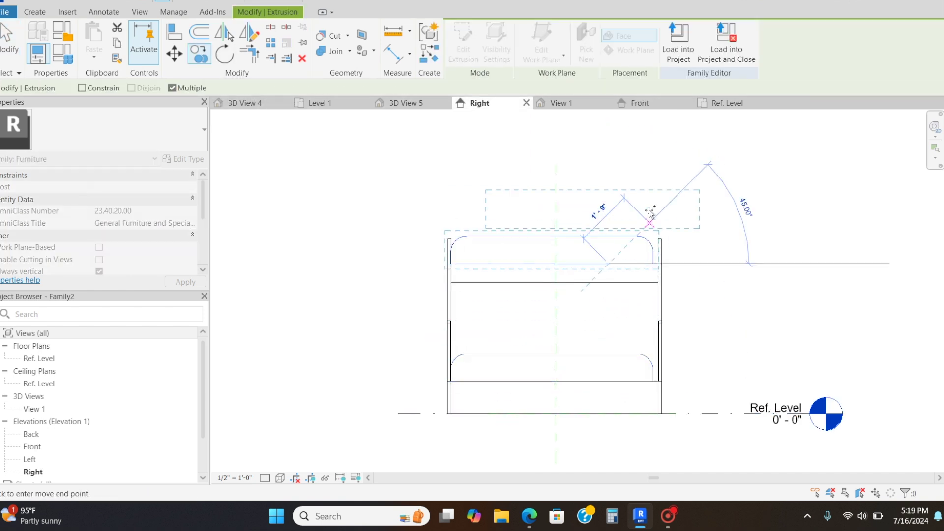
key("Escape")
left_click_drag(638, 263, 641, 263)
left_click(718, 240)
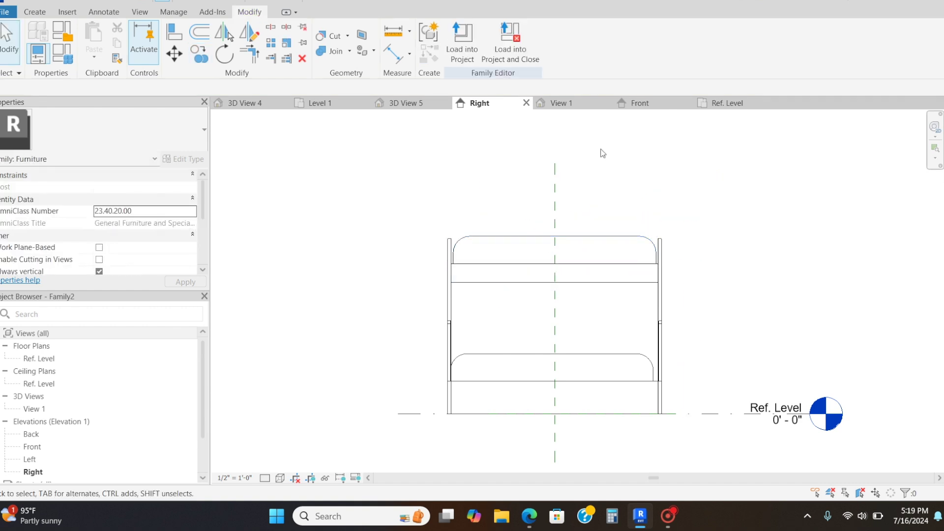
left_click(560, 103)
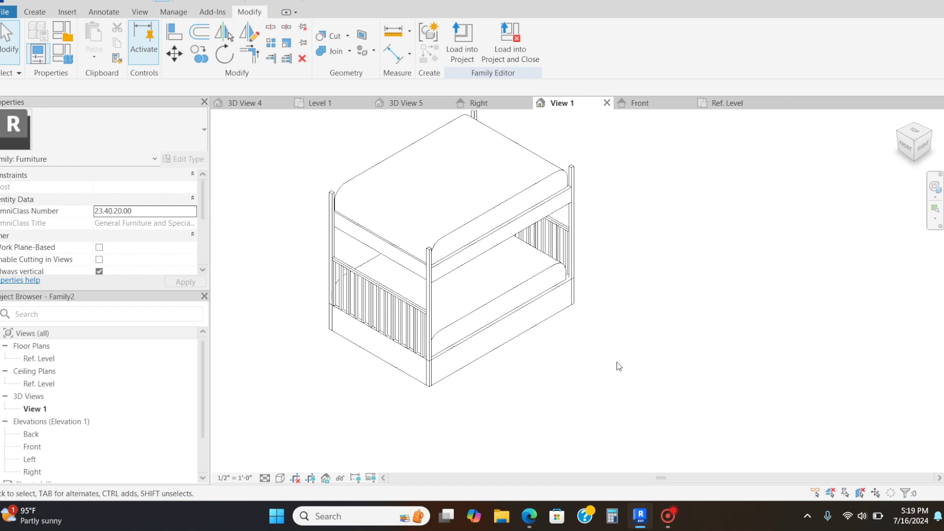
In the Front elevation, copy the horizontal rail above the slats straight up to the tops of the posts
left_click(641, 102)
scroll(456, 168, "up", 1)
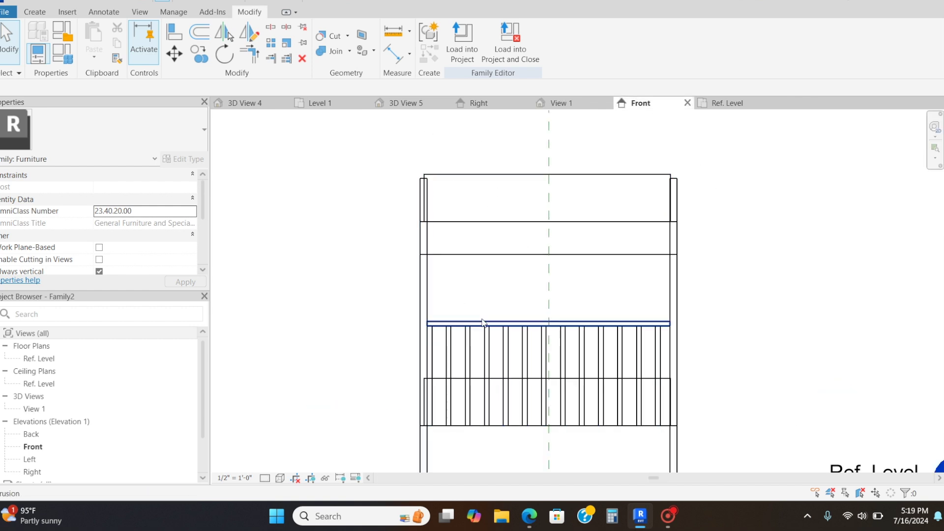
left_click(516, 323)
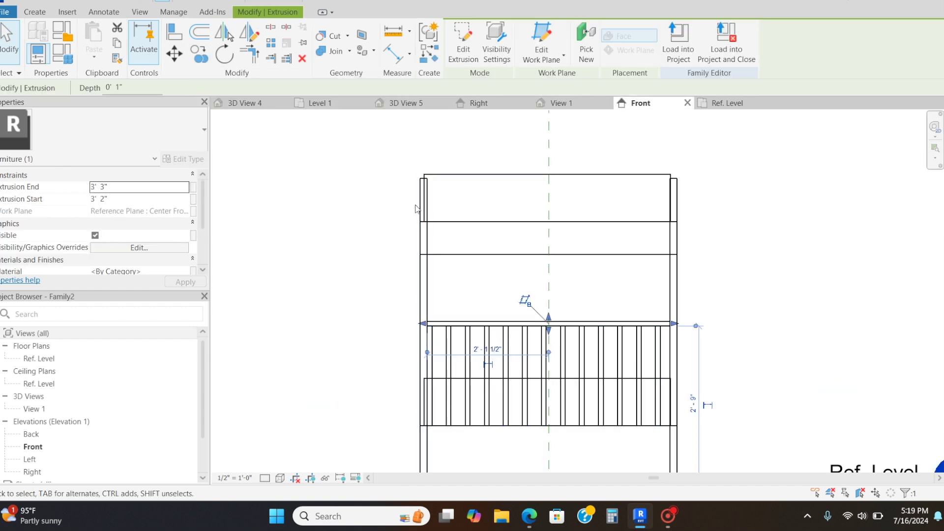
scroll(570, 184, "up", 2)
left_click(628, 355)
left_click(620, 377)
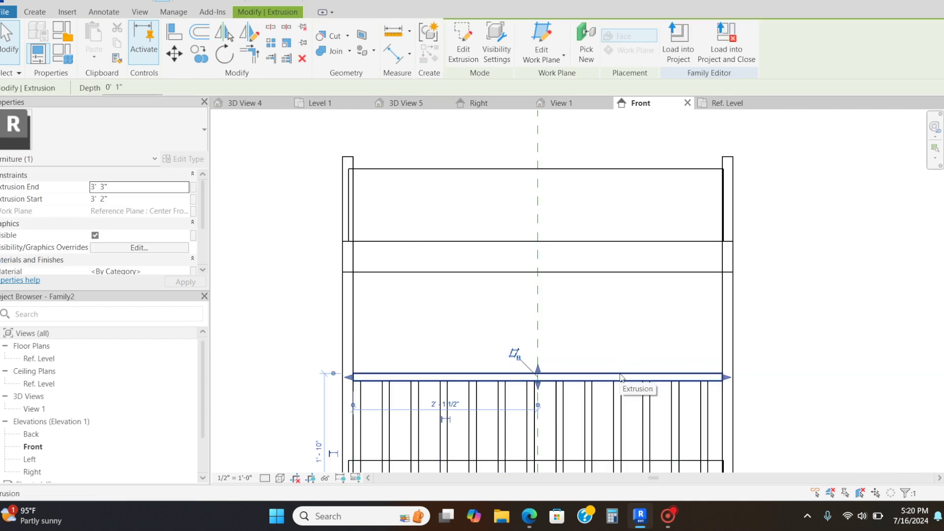
key("c")
key("o")
left_click(618, 374)
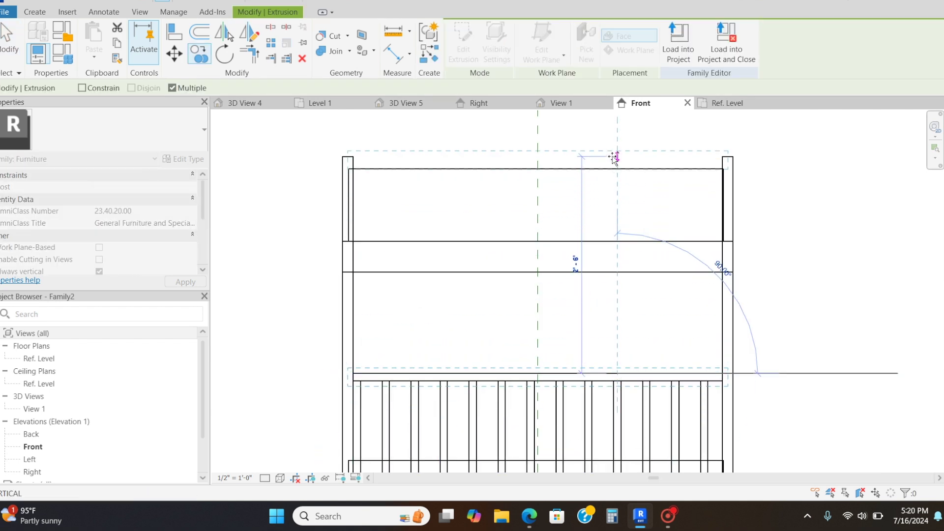
left_click(371, 142)
Move the copied top rail slightly so its upper edge lines up exactly with the tops of the posts
scroll(371, 142, "up", 4)
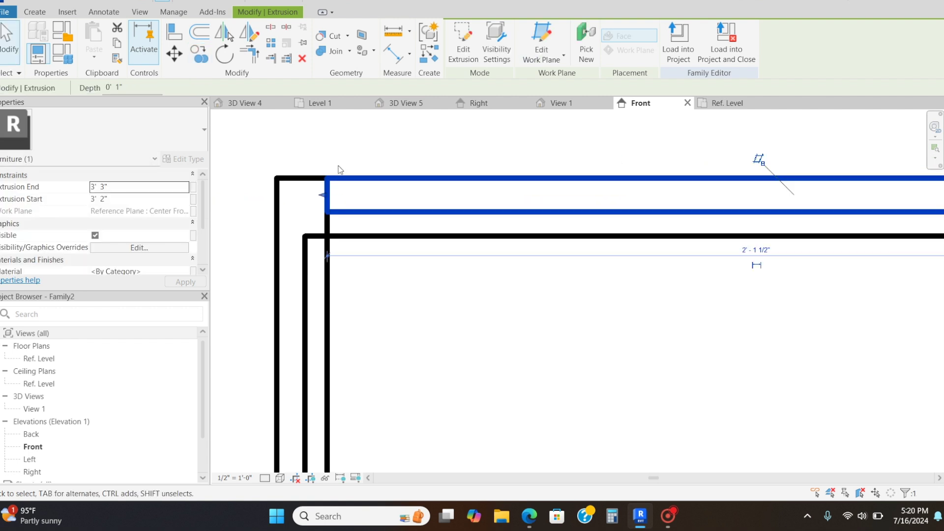
scroll(338, 169, "up", 2)
left_click(323, 179)
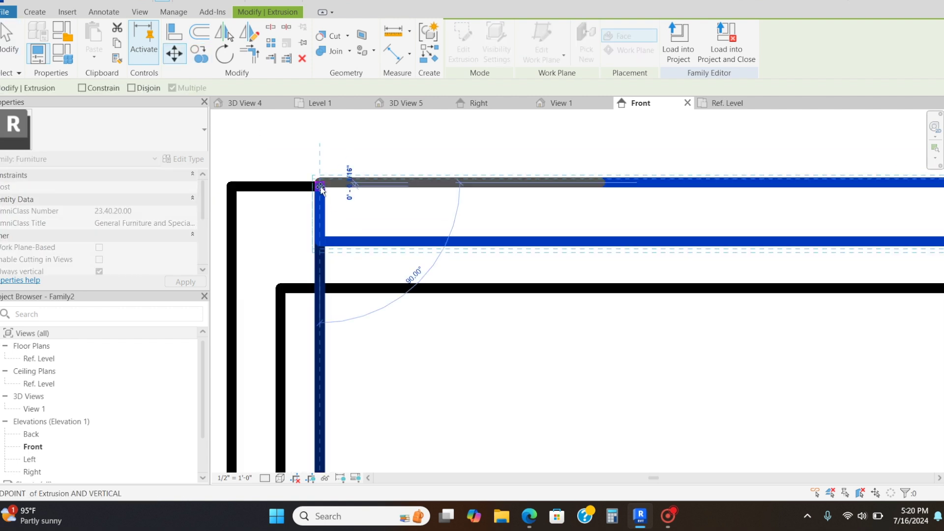
left_click(323, 183)
scroll(342, 173, "down", 6)
Copy the row of vertical slats from the lower headboard straight up to the underside of the top rail
left_click(648, 391)
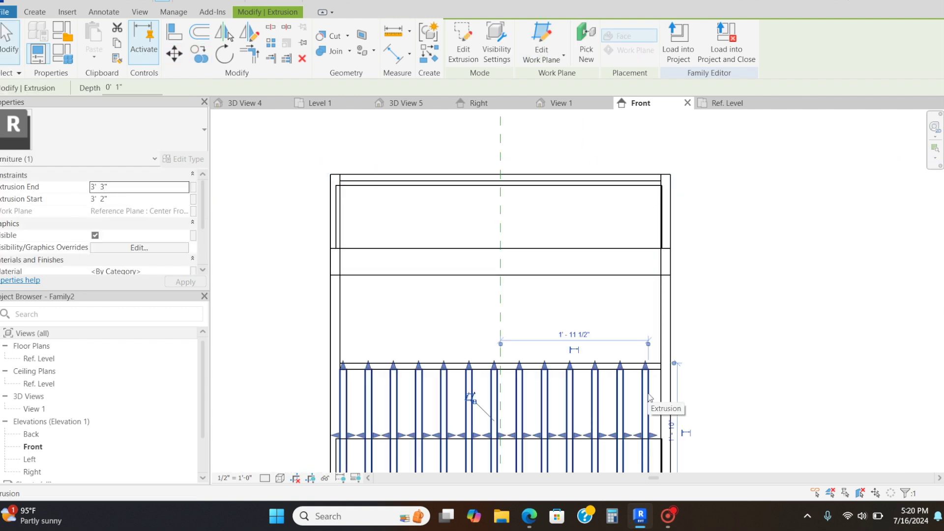
key("c")
key("o")
left_click(648, 369)
left_click(653, 183)
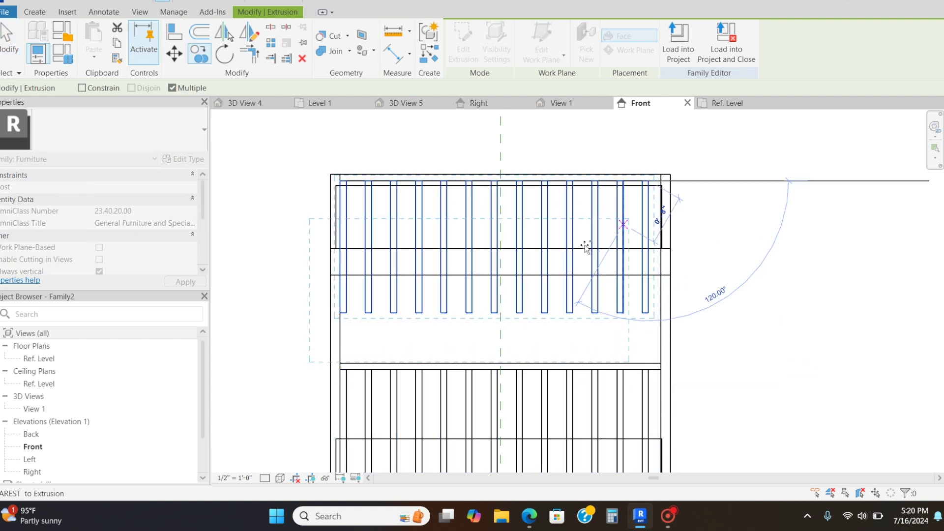
key("Escape")
Shorten all the copied upper slats so their lower ends stop at the top edge of the upper box
left_click_drag(519, 317, 545, 249)
left_click_drag(570, 317, 569, 248)
left_click_drag(595, 317, 620, 253)
left_click_drag(645, 318, 645, 283)
left_click_drag(635, 234, 638, 240)
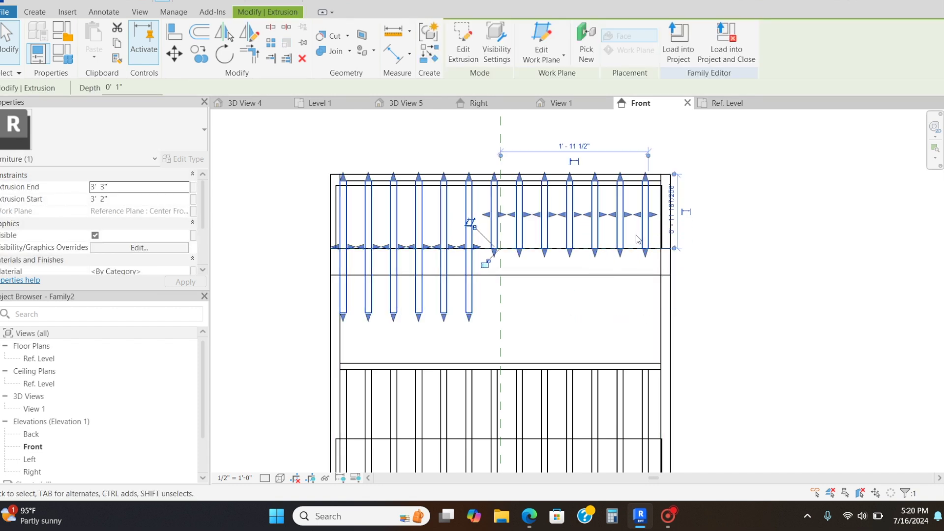
left_click_drag(469, 317, 451, 249)
left_click_drag(418, 317, 431, 248)
left_click_drag(393, 317, 379, 249)
left_click_drag(343, 317, 343, 253)
left_click(779, 276)
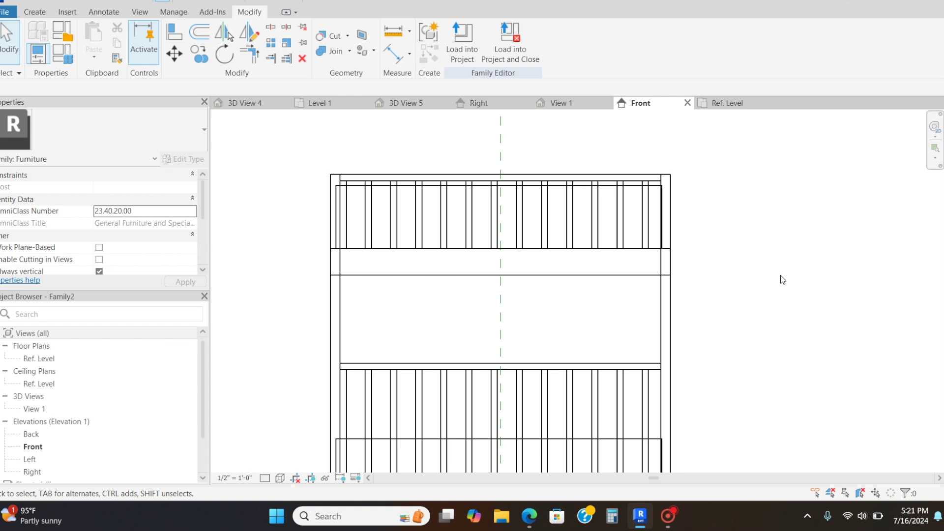
Mirror the upper slats and the top rail across the Center Front/Back plane to the opposite end, and inspect the bed in 3D
left_click(631, 205)
left_click(722, 103)
left_click(677, 302)
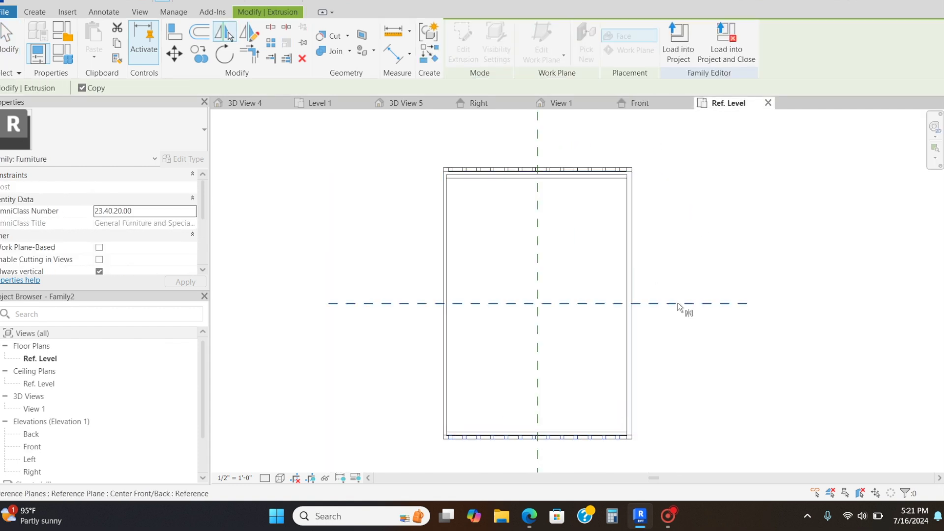
left_click(650, 105)
left_click(624, 179)
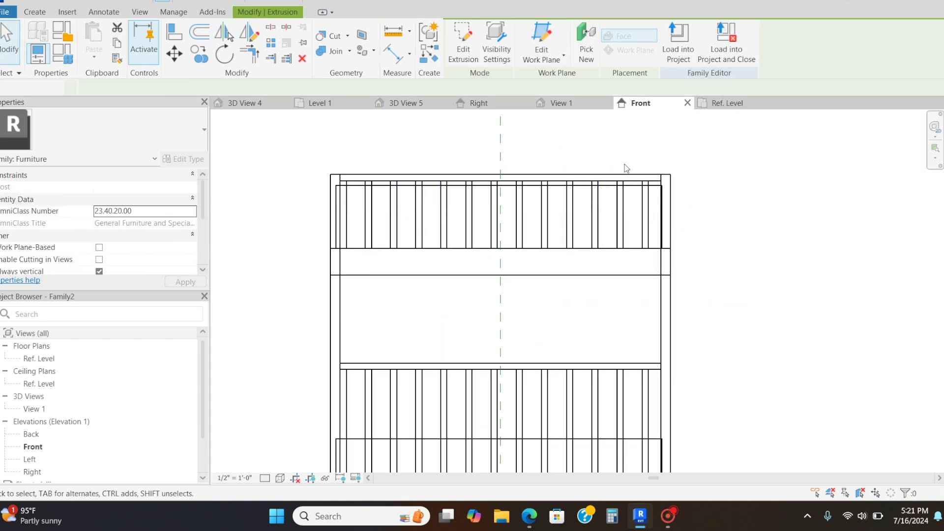
left_click(722, 104)
left_click(587, 104)
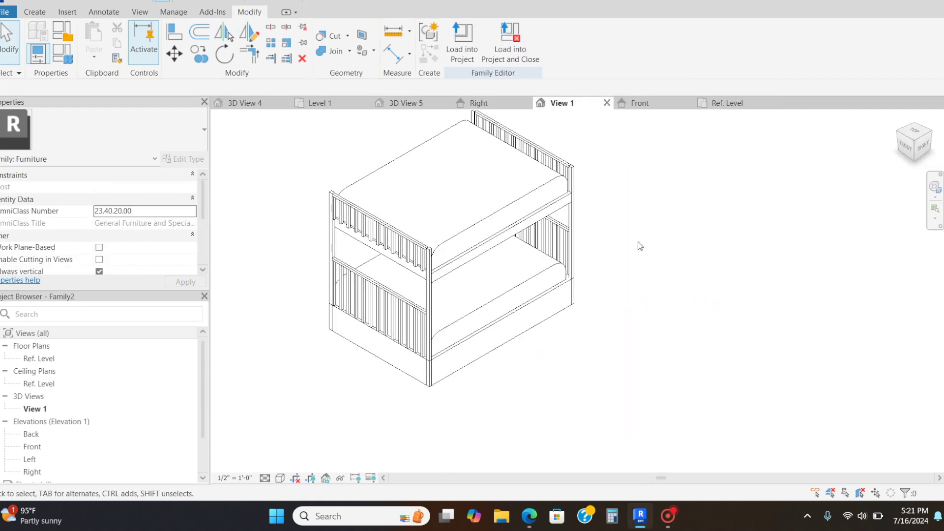
left_click_drag(902, 145, 938, 164)
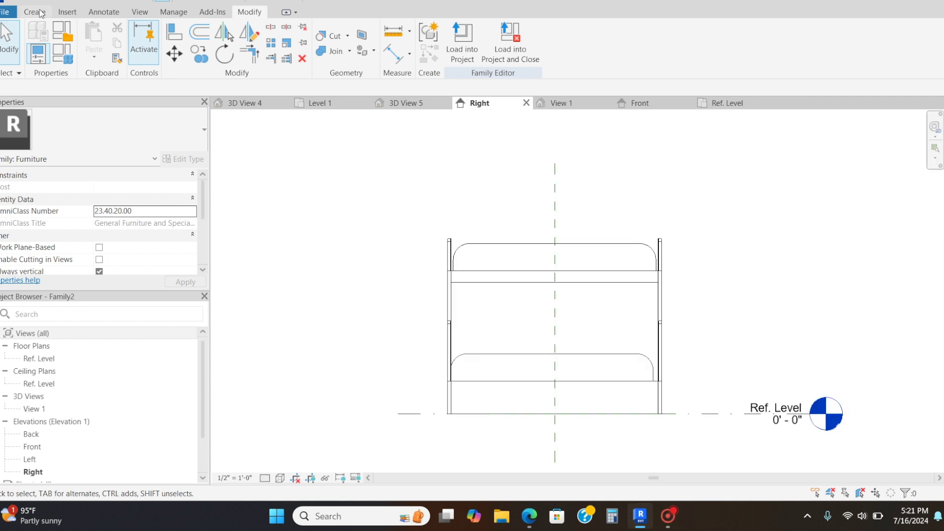
In the Right elevation, extrude a thin rectangle for a side rail along the post tops, matching the end rails' height and spanning both posts
left_click(35, 12)
left_click(96, 42)
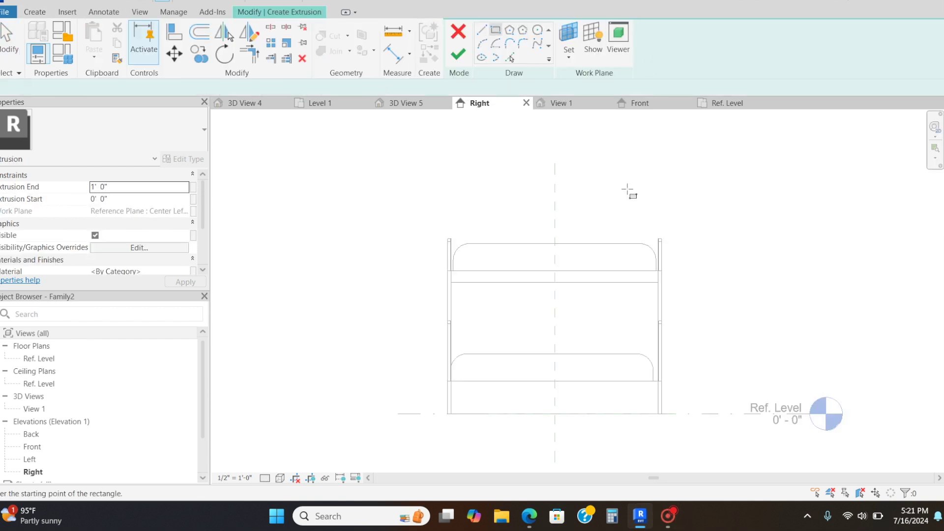
scroll(658, 236, "up", 5)
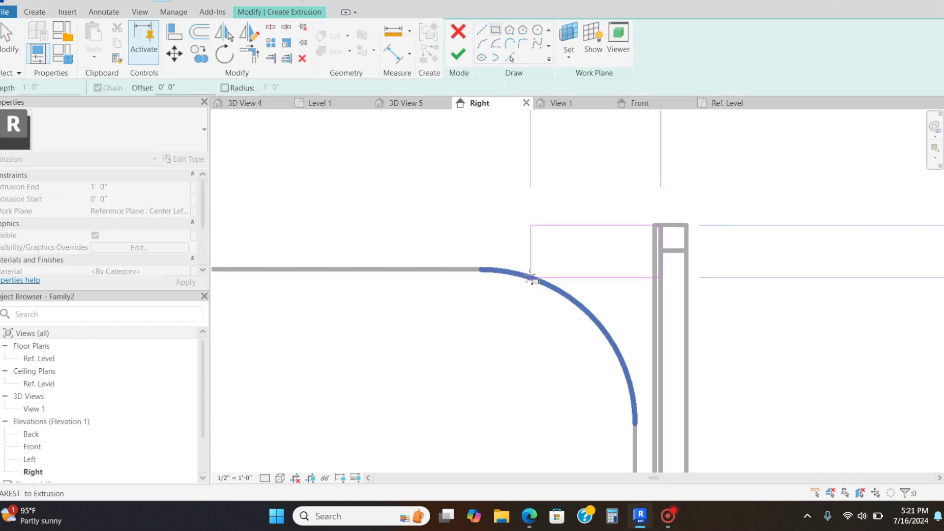
scroll(423, 314, "down", 3)
middle_click_drag(425, 339, 894, 335)
middle_click_drag(304, 290, 511, 286)
scroll(469, 277, "up", 2)
left_click(449, 272)
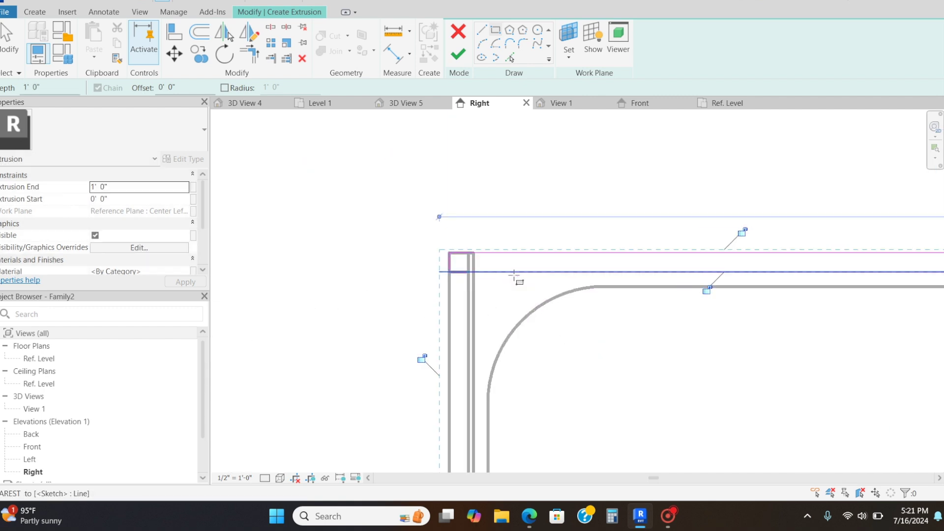
scroll(512, 274, "down", 2)
left_click(458, 54)
In the Ref. Level plan, stretch the side rail's outer face to -2' 3" and align its inner face with the post's inner edge
left_click(720, 103)
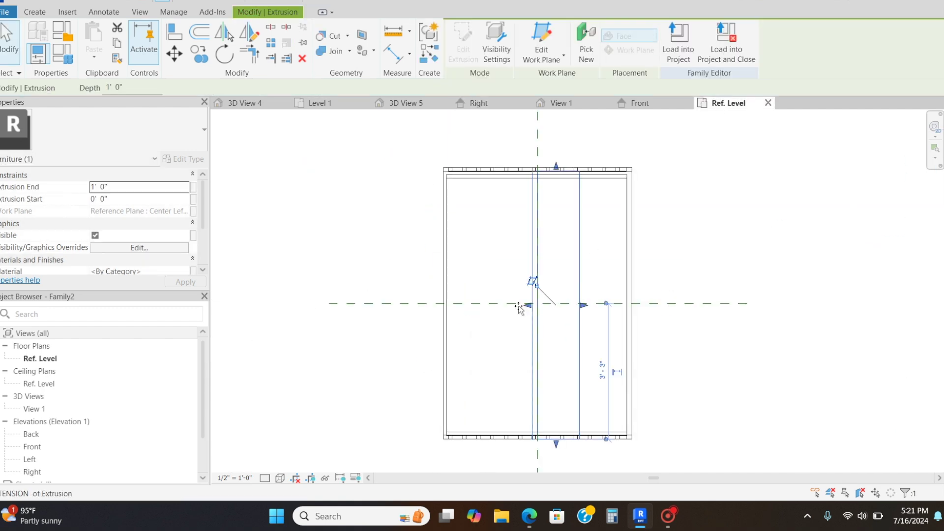
left_click_drag(519, 306, 440, 306)
left_click_drag(583, 305, 457, 297)
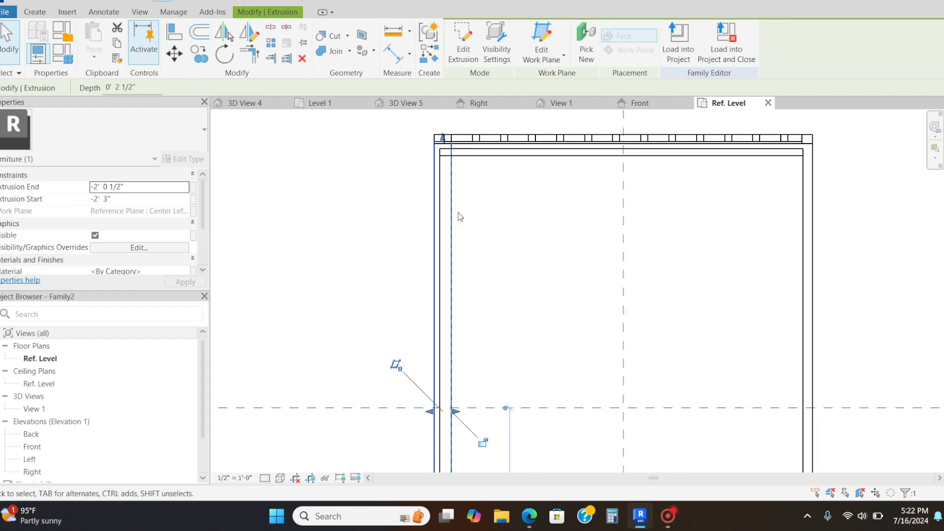
scroll(501, 371, "up", 6)
left_click(166, 30)
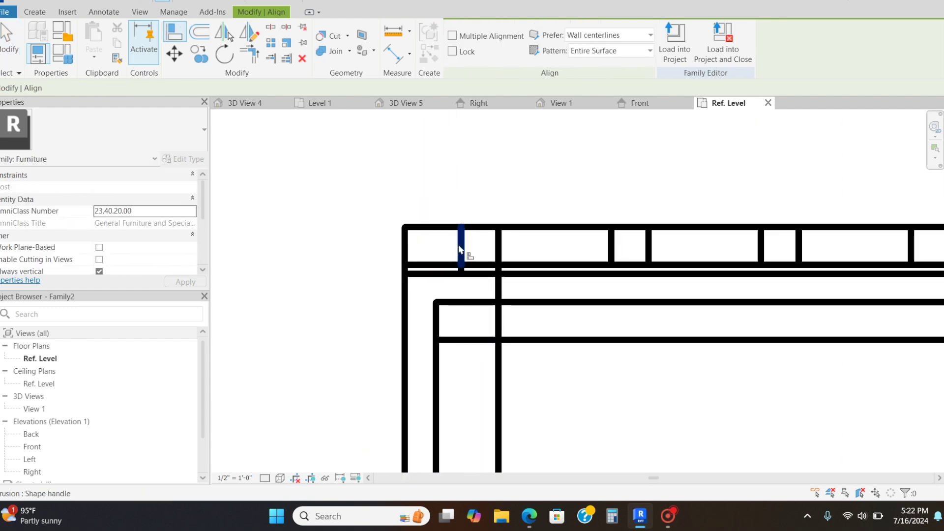
scroll(497, 204, "down", 4)
right_click(550, 164)
left_click(553, 169)
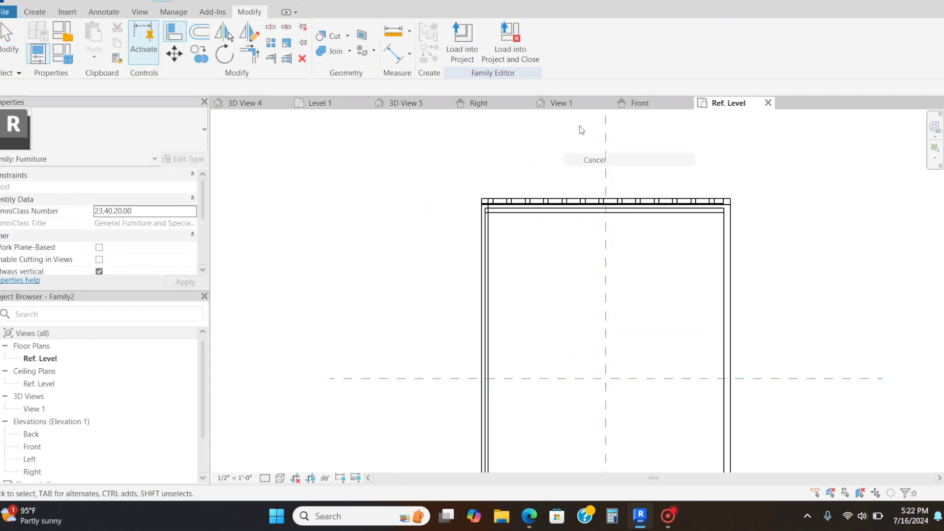
In the Right elevation, start an extrusion and sketch a slat rectangle about 10 3/4" high between the side rail and upper box, beside the end post
left_click(589, 102)
left_click(520, 105)
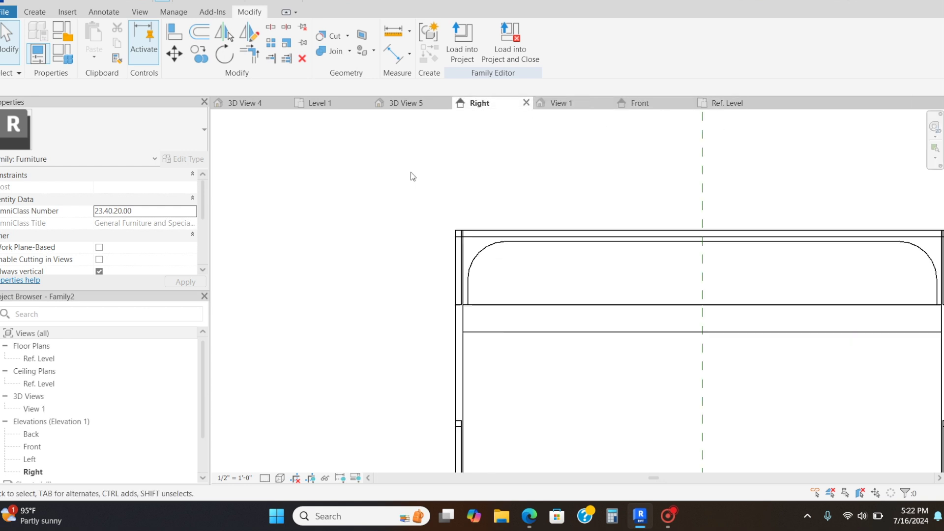
scroll(412, 175, "down", 3)
left_click(34, 11)
left_click(93, 39)
left_click(536, 30)
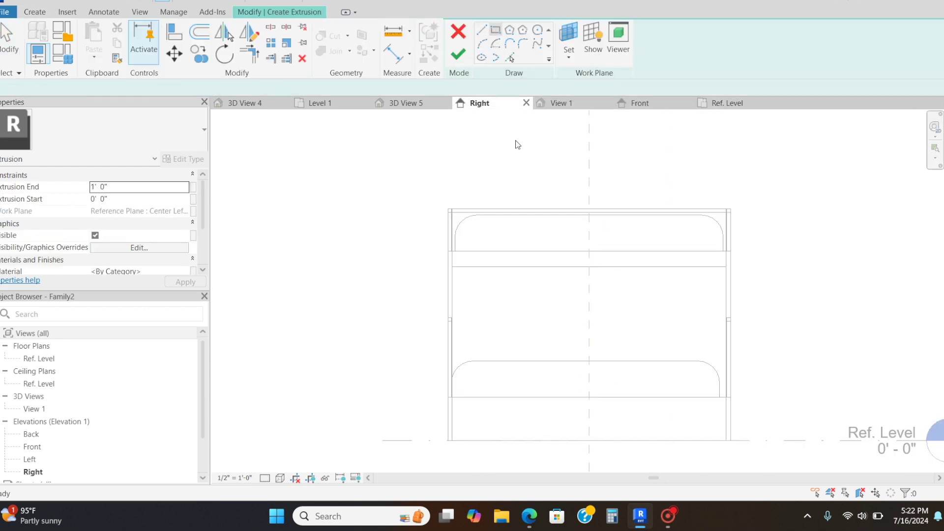
scroll(465, 222, "up", 4)
left_click(563, 199)
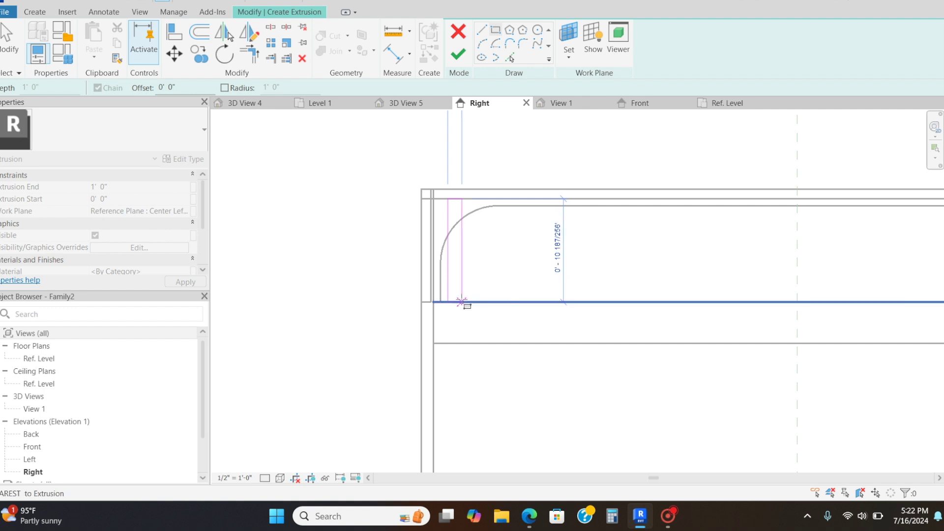
left_click(458, 302)
Set the width of the sketched slat rectangle to 1"
scroll(482, 300, "down", 2)
scroll(469, 216, "up", 1)
left_click(467, 205)
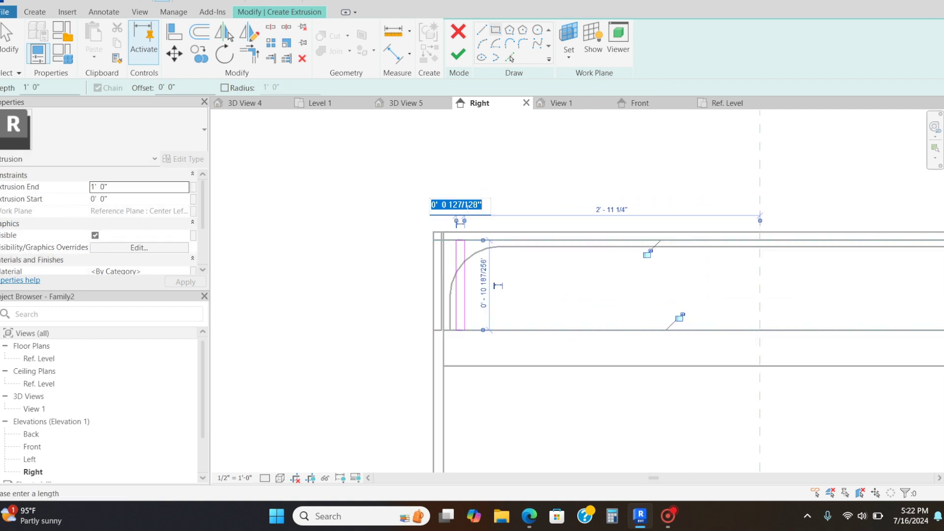
type("1'  0\"")
key("Return")
key("Escape")
key("Escape")
Copy the slat rectangle three times along the side rail, leaving 3" gaps, to make a group of four
scroll(684, 338, "down", 2)
middle_click_drag(684, 338, 488, 325)
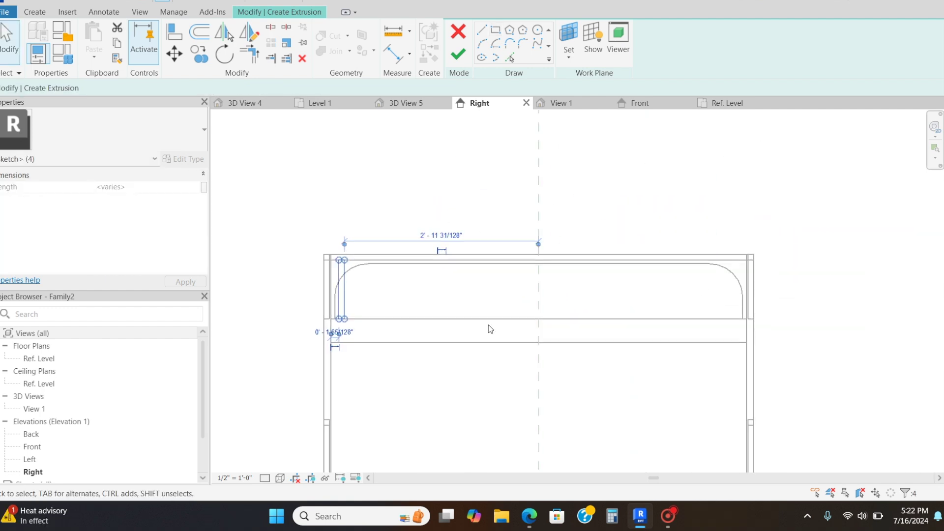
key("c")
key("o")
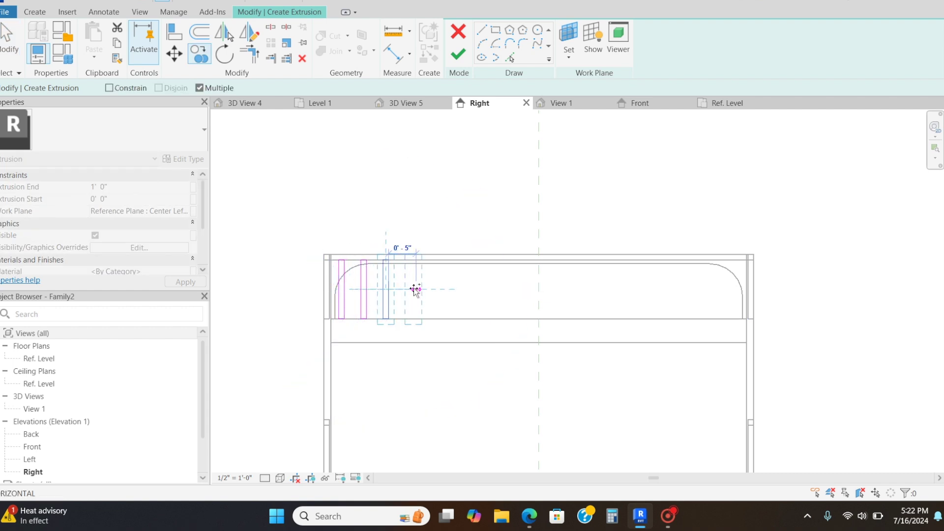
left_click(410, 289)
key("Escape")
Copy the group of four slats repeatedly along the rail at the same spacing to make sixteen
left_click_drag(333, 244, 480, 339)
key("c")
key("o")
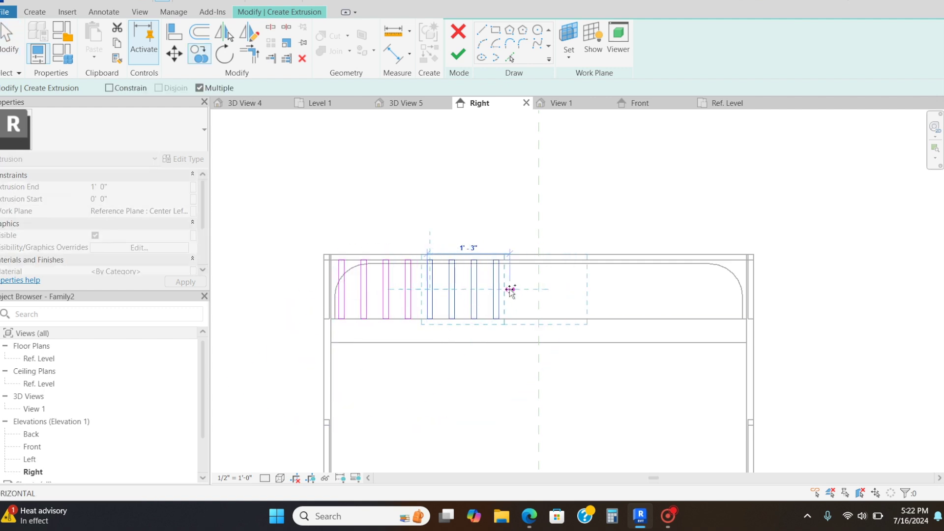
left_click(510, 290)
left_click(604, 290)
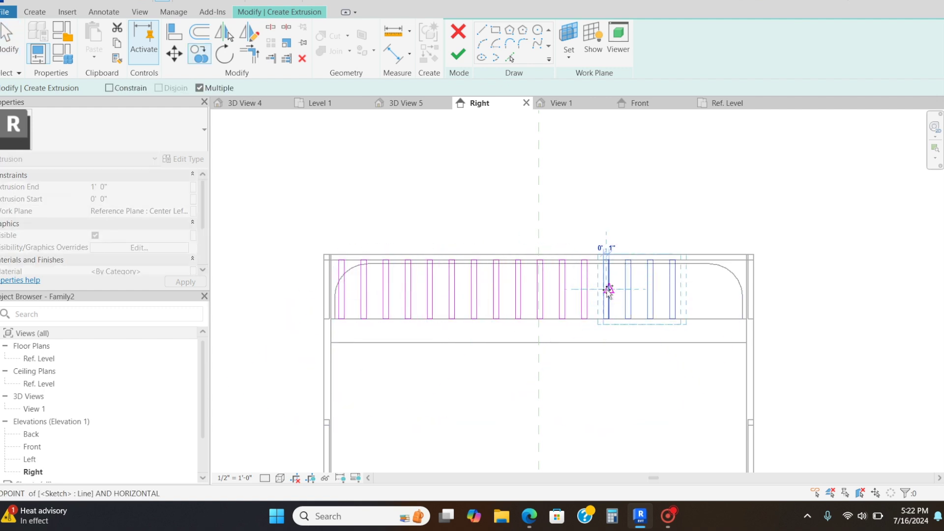
key("Escape")
Copy further slat rectangles at the same 3" gaps until the row of nineteen reaches the opposite post
left_click_drag(644, 238, 682, 331)
key("c")
key("o")
left_click(649, 289)
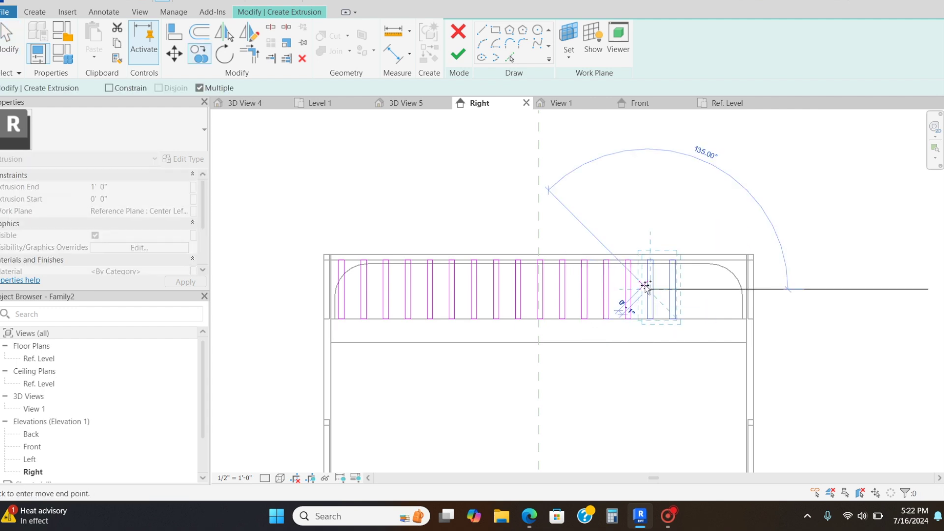
key("Escape")
left_click_drag(710, 244, 728, 328)
key("c")
key("o")
left_click(716, 289)
left_click(737, 290)
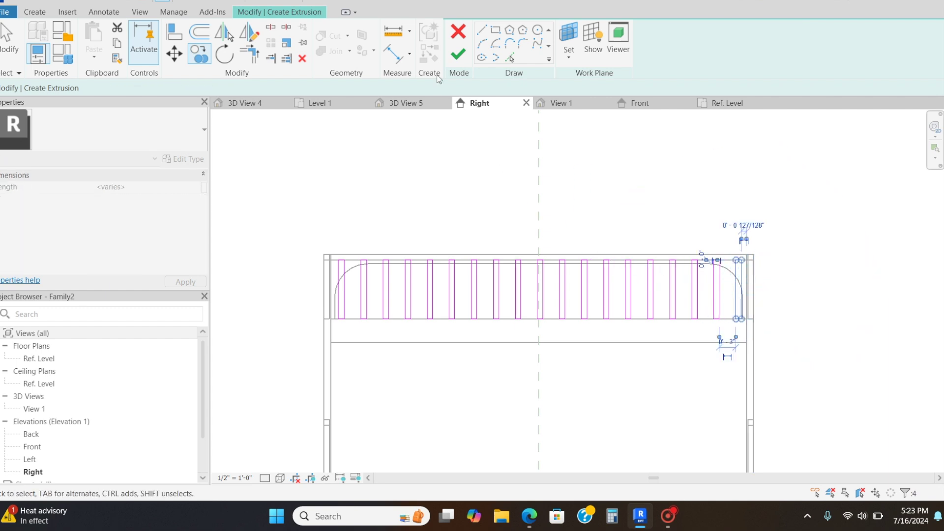
key("Escape")
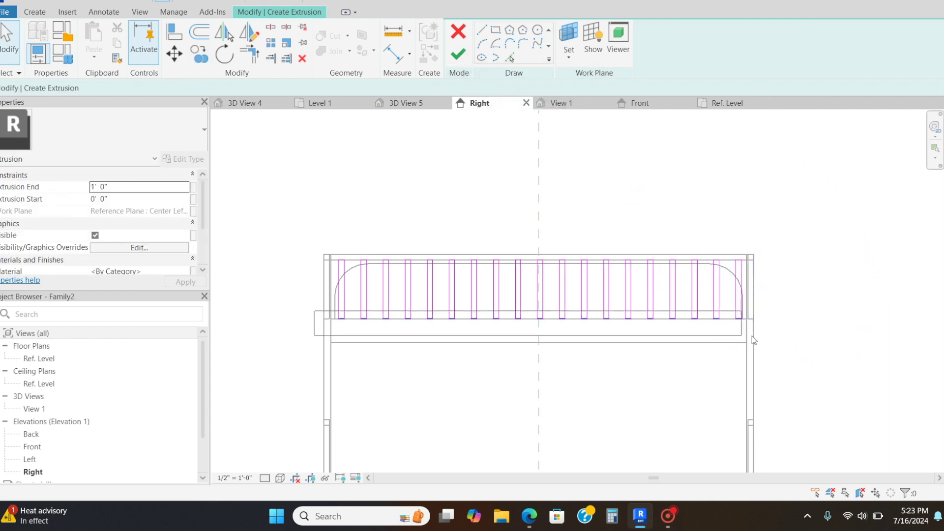
Raise the bottom edges of all nineteen slat rectangles to make them about 5" high, and finish the extrusion
left_click_drag(753, 340, 760, 328)
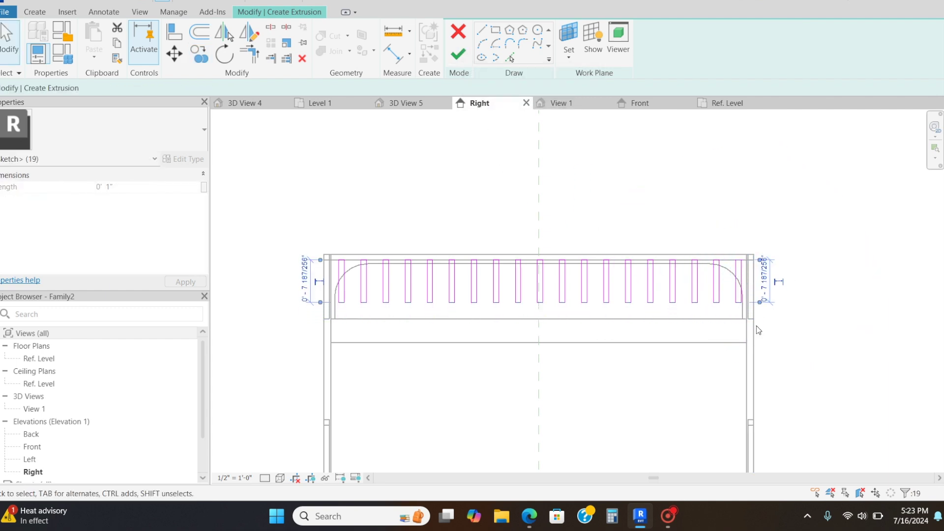
key("Up")
key("Up")
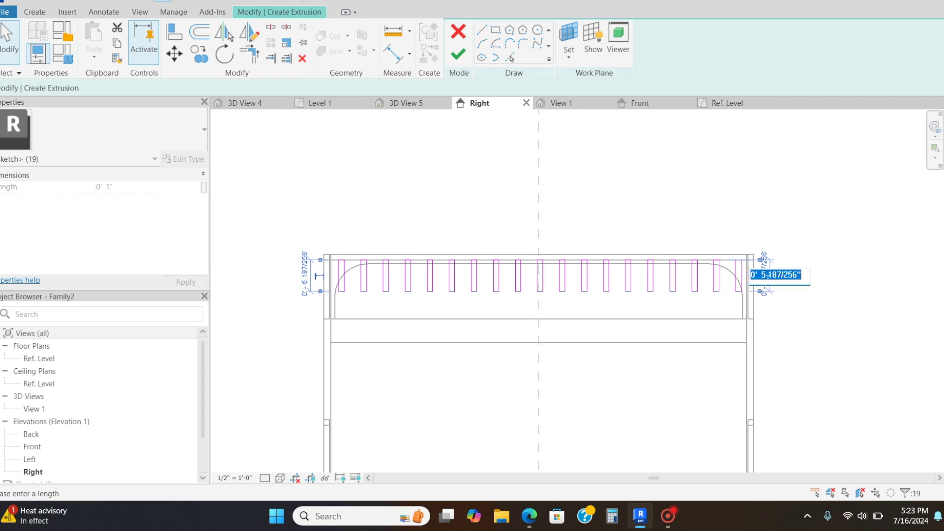
key("Escape")
left_click(458, 54)
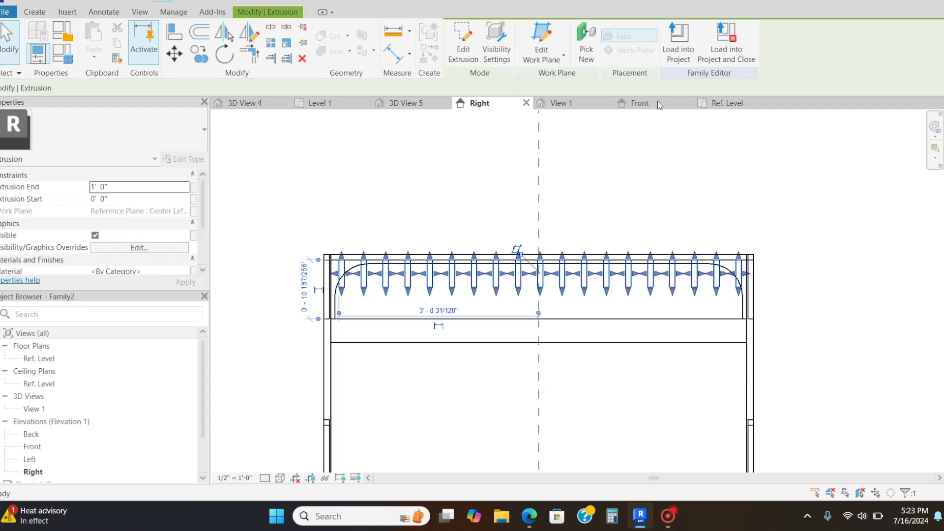
In the Ref. Level plan, fit the slat extrusion within the side rail's thickness, starting at -2' 3", and check it in 3D
left_click(727, 103)
left_click_drag(604, 382, 489, 385)
key("Escape")
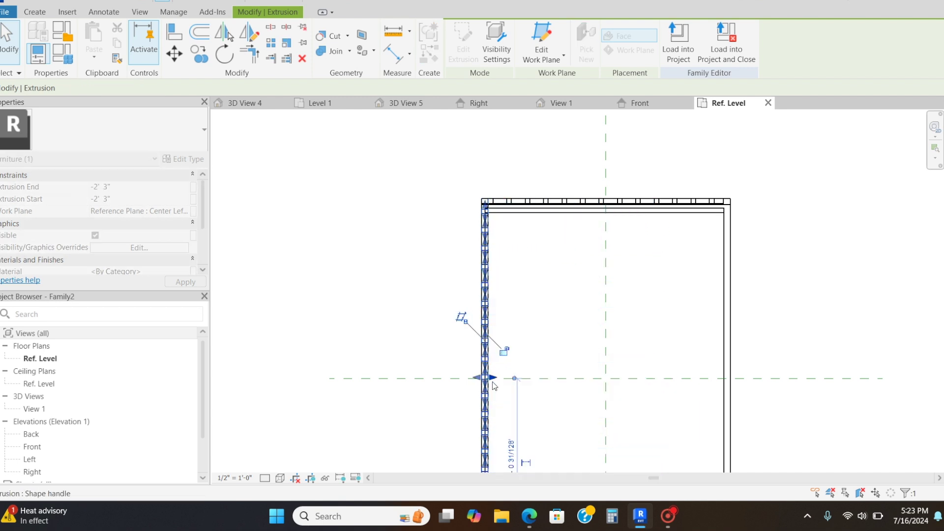
left_click(566, 103)
In the Right elevation, copy the upper guard rail down to the slats' lower ends and move it to sit directly beneath them
left_click(478, 102)
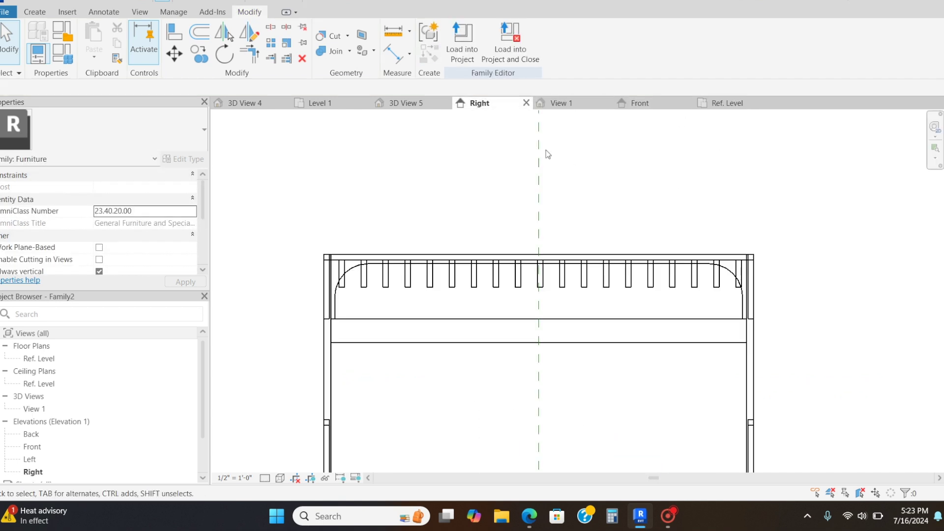
left_click(590, 251)
scroll(590, 252, "up", 4)
left_click(556, 255)
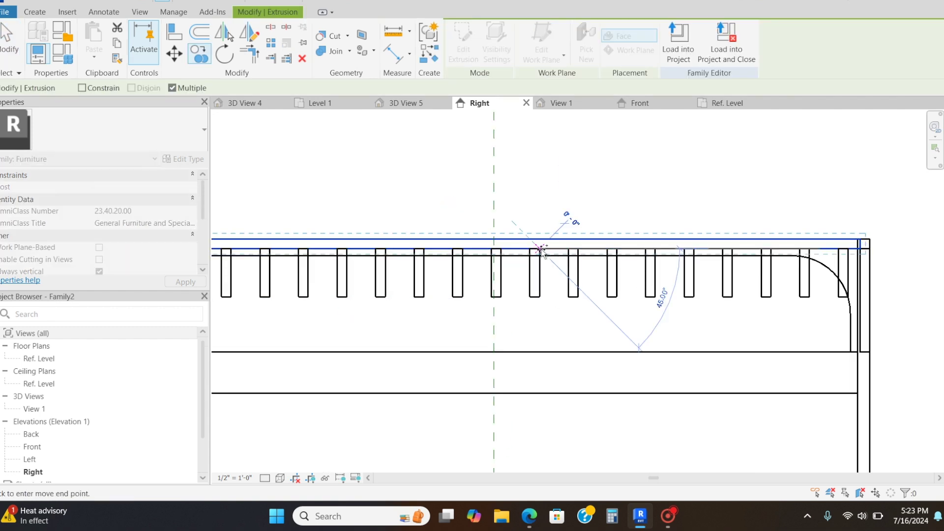
key("Escape")
scroll(543, 289, "up", 2)
key("m")
key("v")
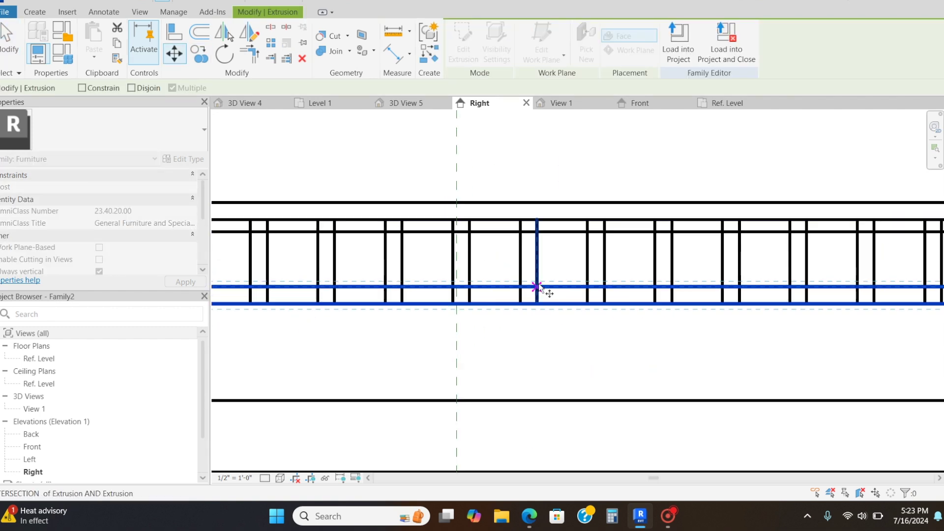
left_click(539, 287)
left_click(540, 303)
key("Escape")
Shorten the upper and lower guard rails to the ladder opening and remove the four slats that fall beyond their ends
scroll(554, 251, "down", 4)
left_click(609, 105)
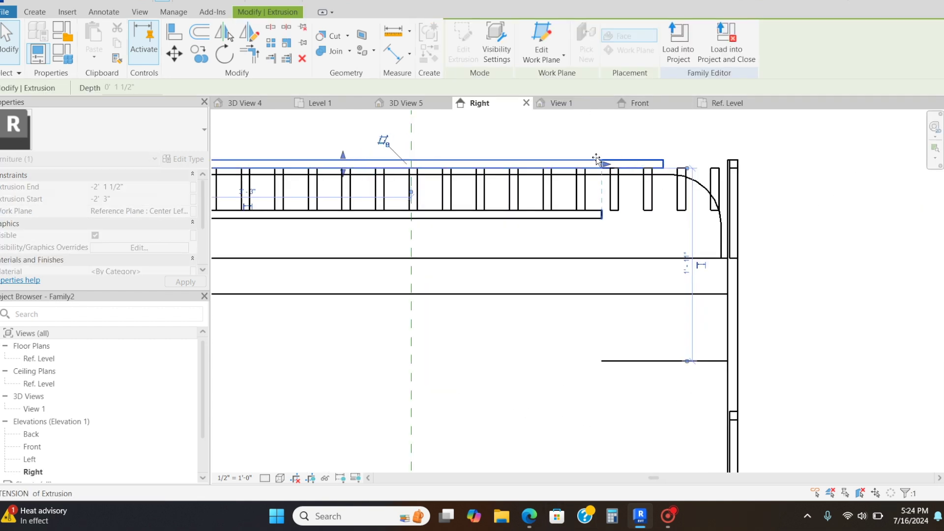
left_click(610, 163)
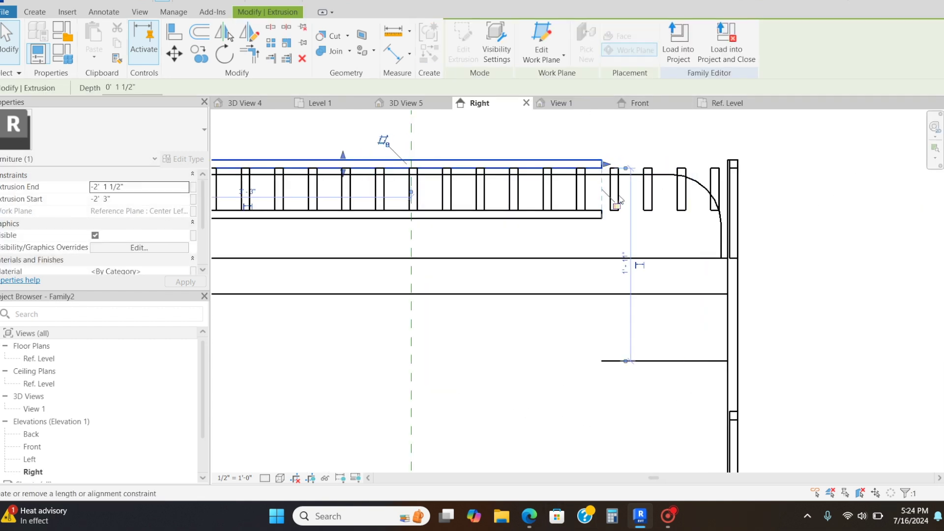
left_click(618, 186)
left_click(462, 54)
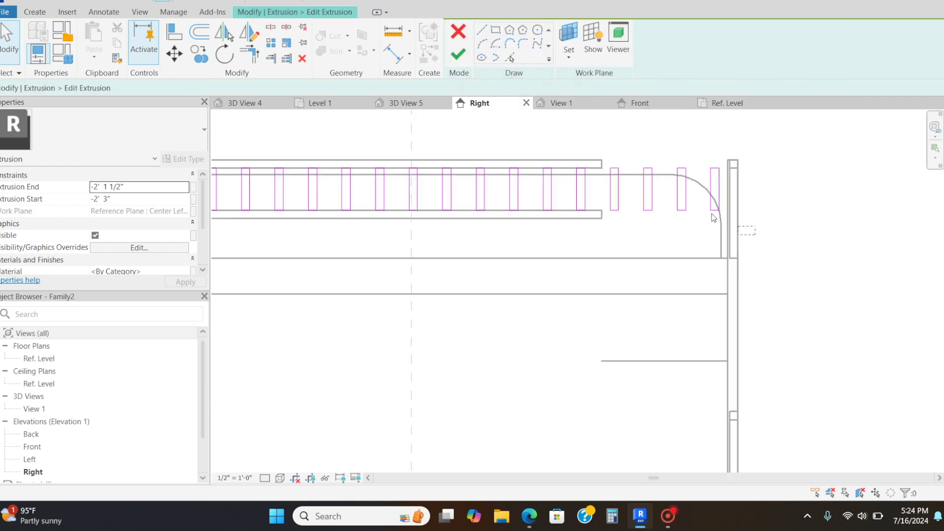
left_click(457, 53)
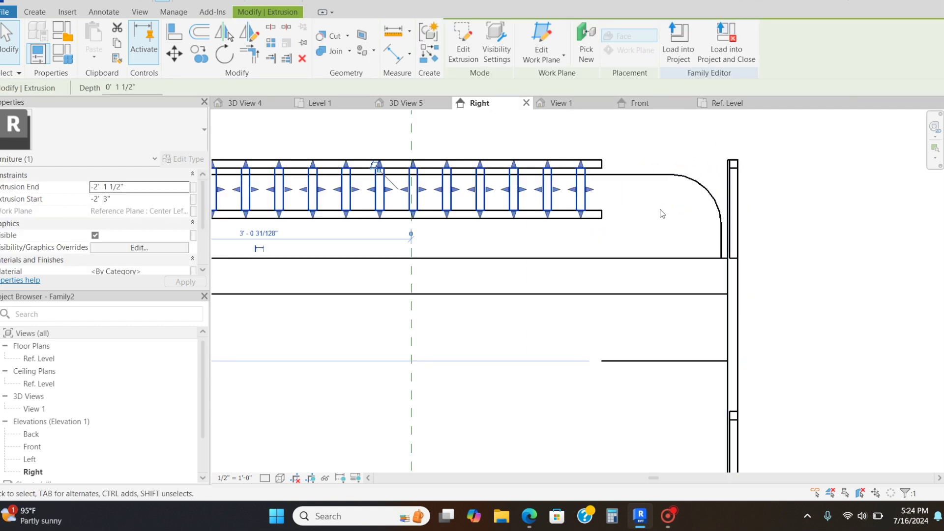
left_click(641, 232)
Start a new extrusion and sketch a narrow vertical ladder stile at the guard rails' end, from the upper rail's top to the floor
left_click(35, 12)
left_click(94, 41)
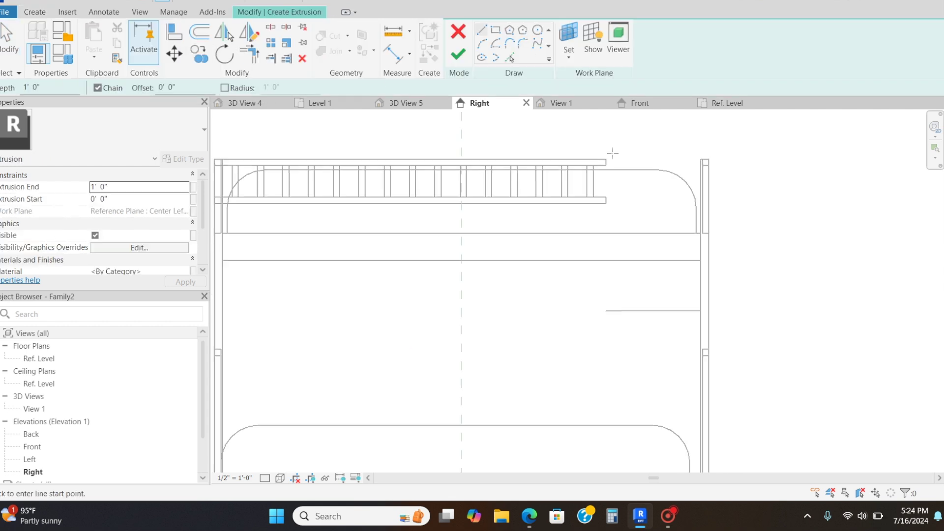
left_click(606, 159)
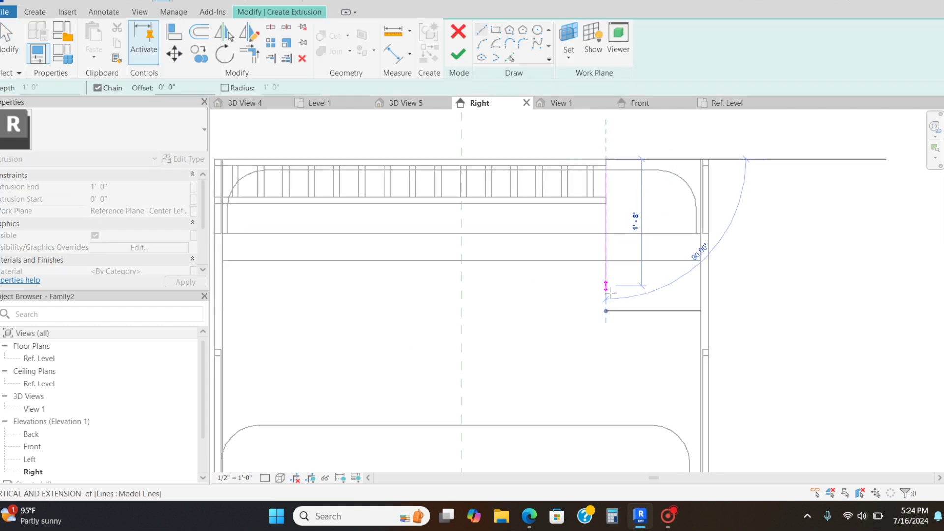
scroll(613, 364, "down", 1)
middle_click_drag(619, 370, 599, 203)
left_click(587, 346)
middle_click_drag(580, 346, 583, 466)
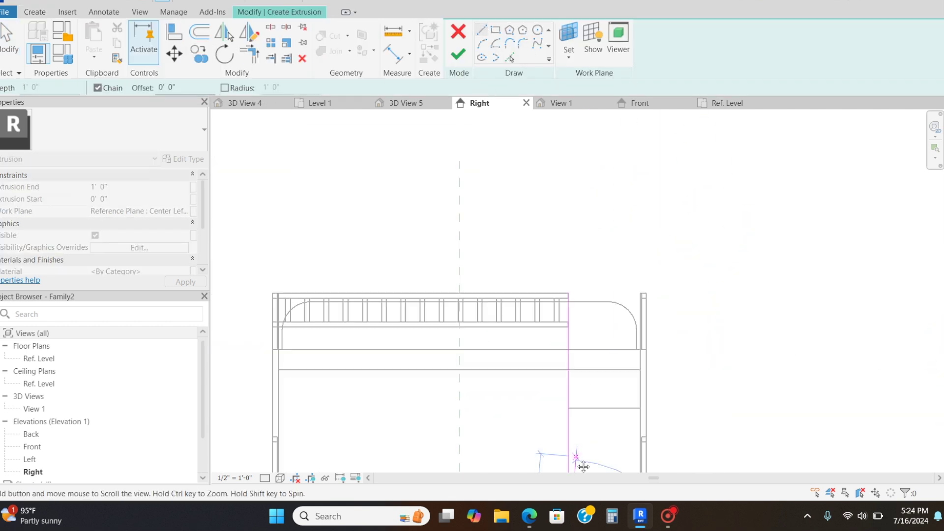
left_click(564, 294)
scroll(573, 268, "up", 4)
key("Escape")
key("Escape")
scroll(586, 243, "down", 3)
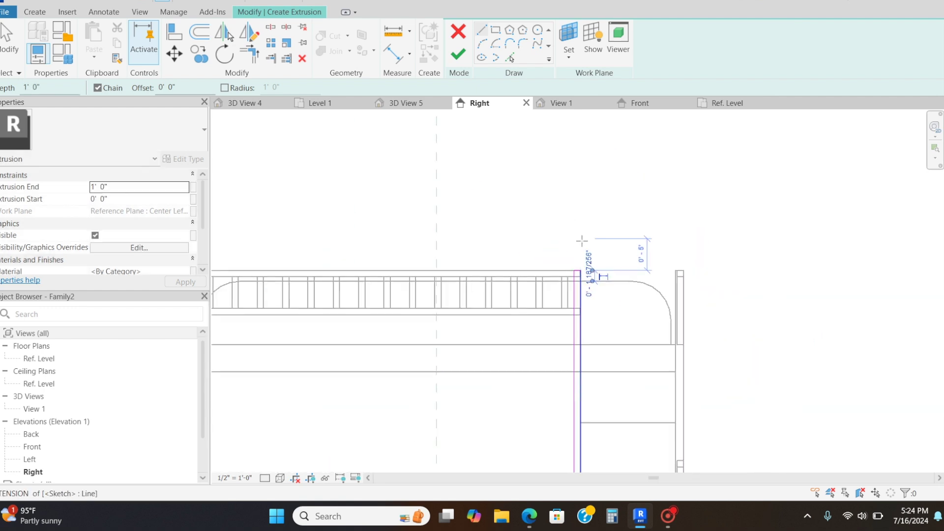
scroll(634, 354, "up", 3)
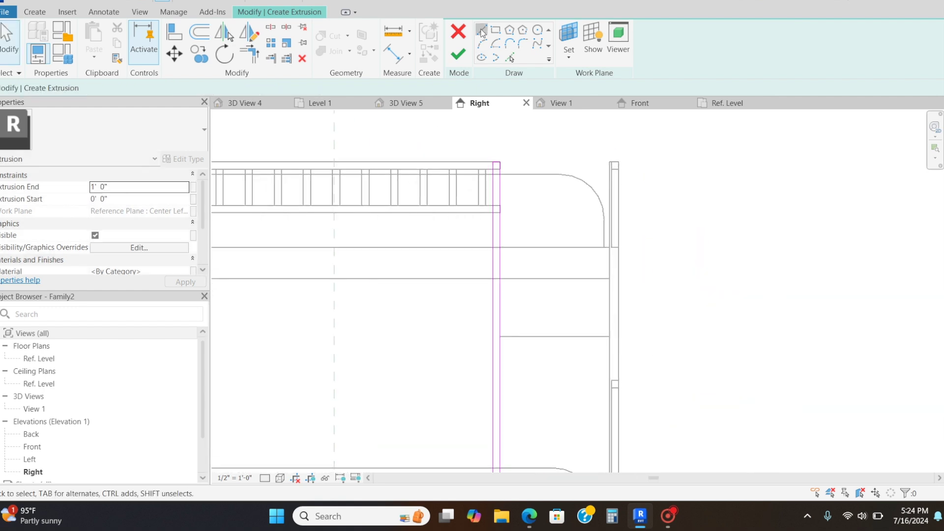
left_click(500, 337)
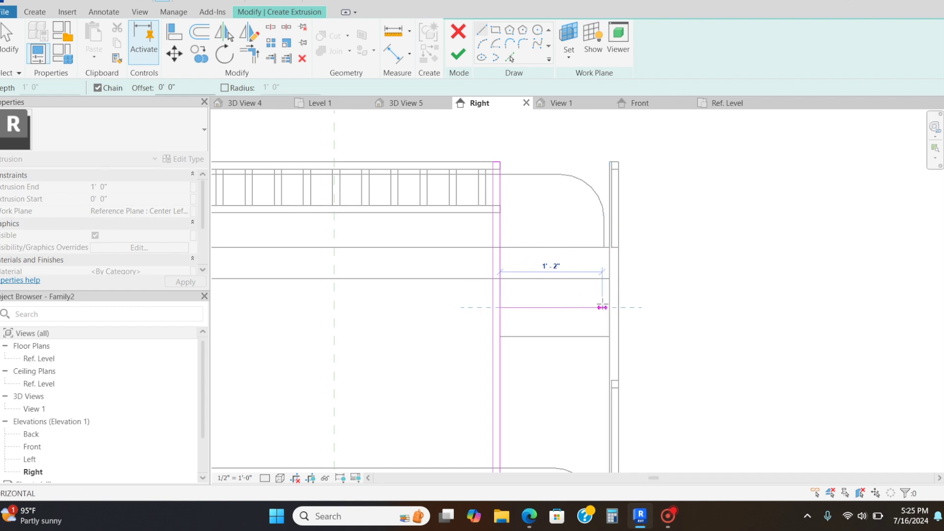
key("Escape")
key("Escape")
Finish the ladder stile extrusion and fit its depth to the side rail's thickness in the Ref. Level plan
left_click(458, 55)
left_click(727, 103)
left_click_drag(597, 275, 466, 261)
scroll(451, 279, "up", 4)
key("Escape")
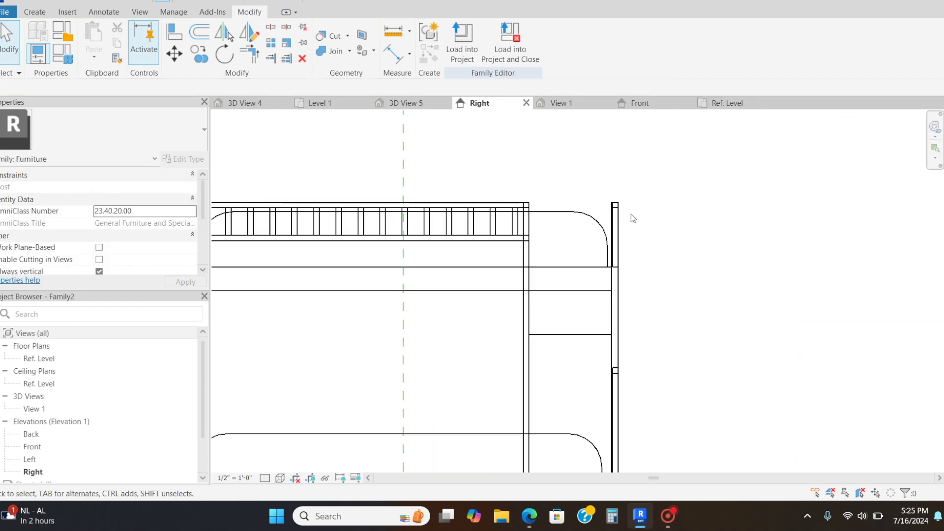
Start another extrusion in the Right elevation and sketch a thin ladder rung 1' 3" wide between the stile and the bed post
left_click(36, 13)
left_click(96, 37)
scroll(566, 344, "up", 2)
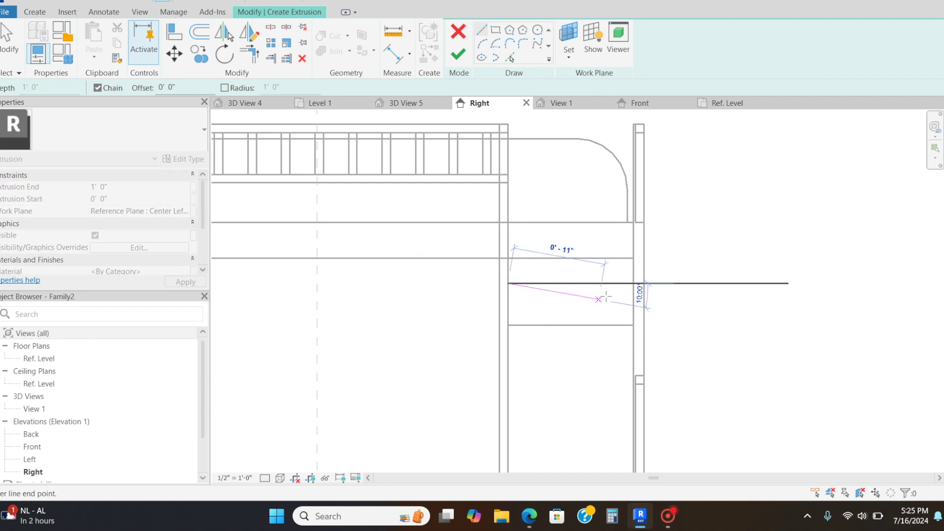
left_click(633, 292)
left_click(508, 291)
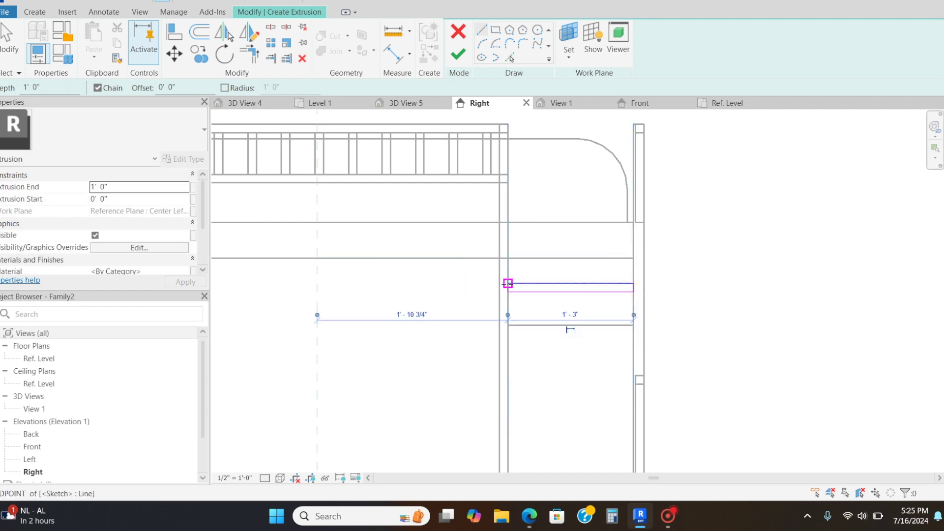
Copy the rung rectangle straight down at 10" spacing to make five rungs, and finish the extrusion
left_click(493, 278)
scroll(711, 388, "down", 2)
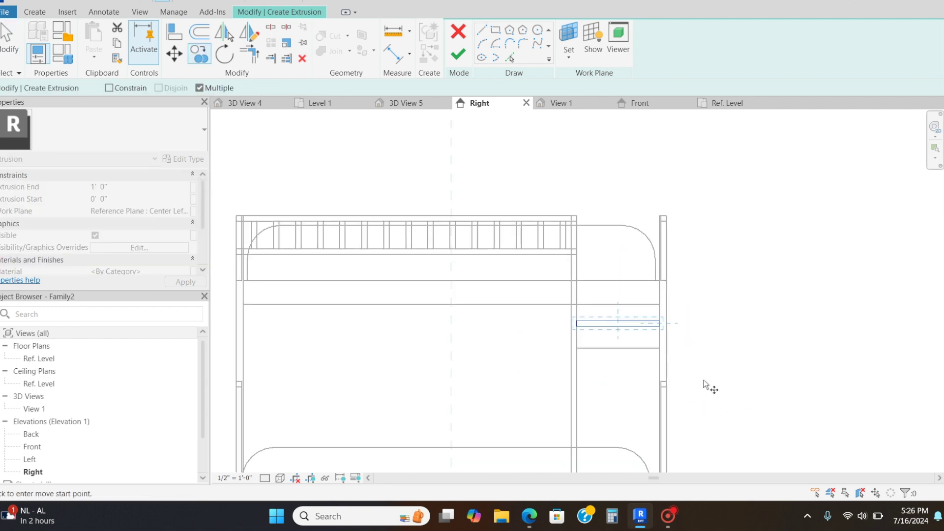
middle_click_drag(708, 387, 656, 237)
left_click(566, 285)
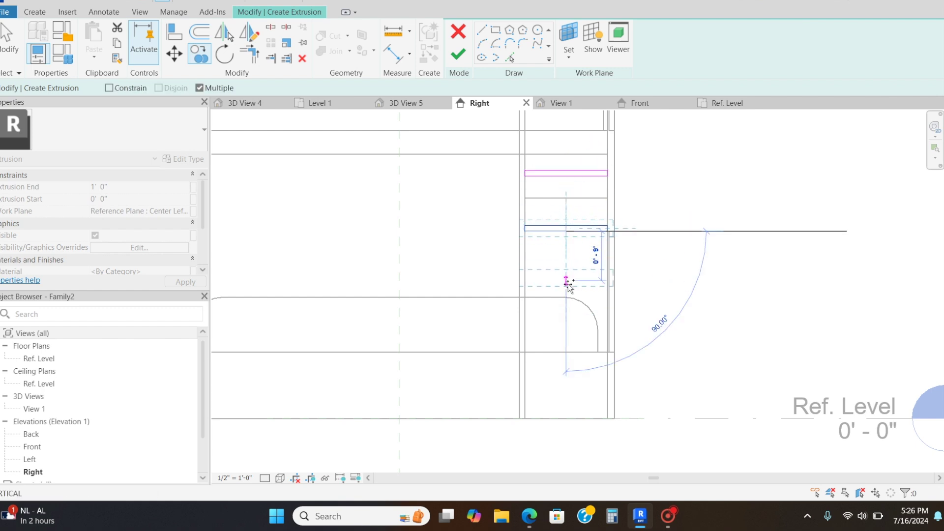
left_click(566, 341)
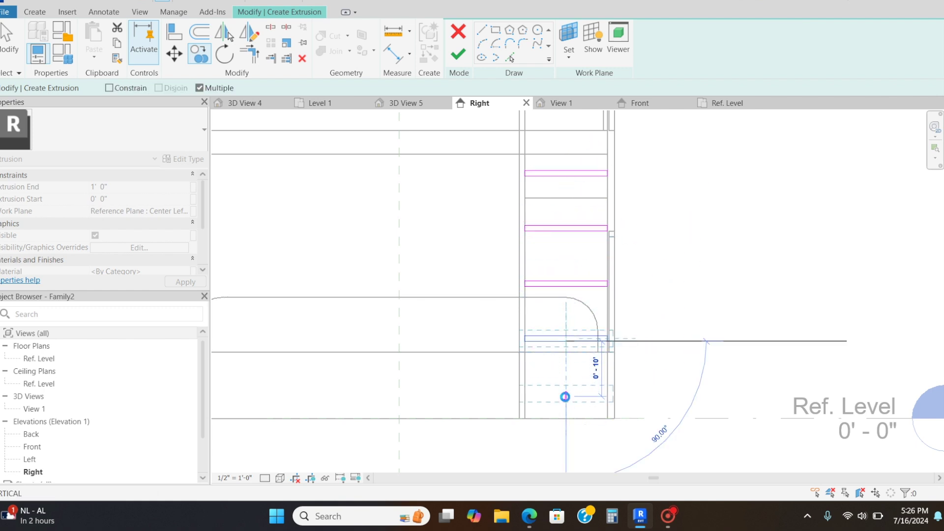
scroll(706, 340, "down", 3)
key("Escape")
left_click(458, 55)
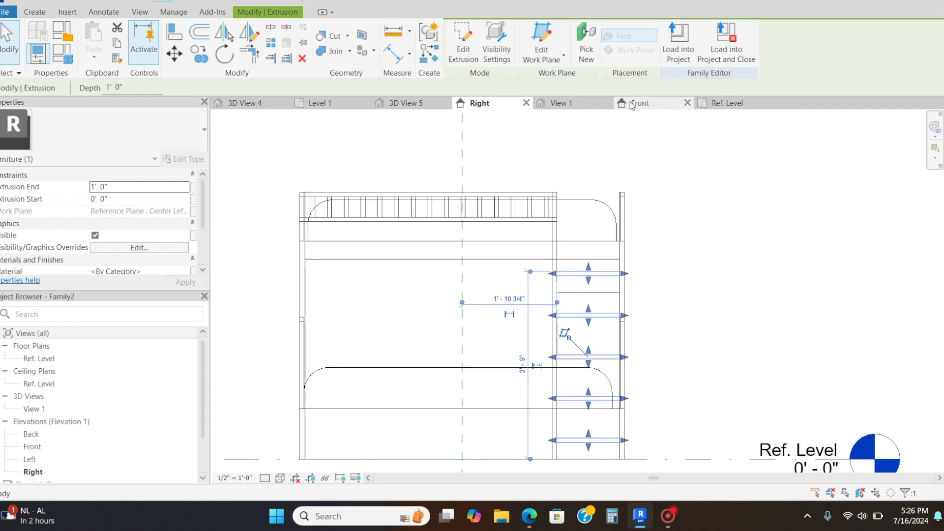
In the Ref. Level plan, fit the rung extrusion within the side rail's thickness and check the ladder in the 3D and Front views
left_click(716, 104)
scroll(624, 207, "down", 2)
scroll(623, 207, "up", 3)
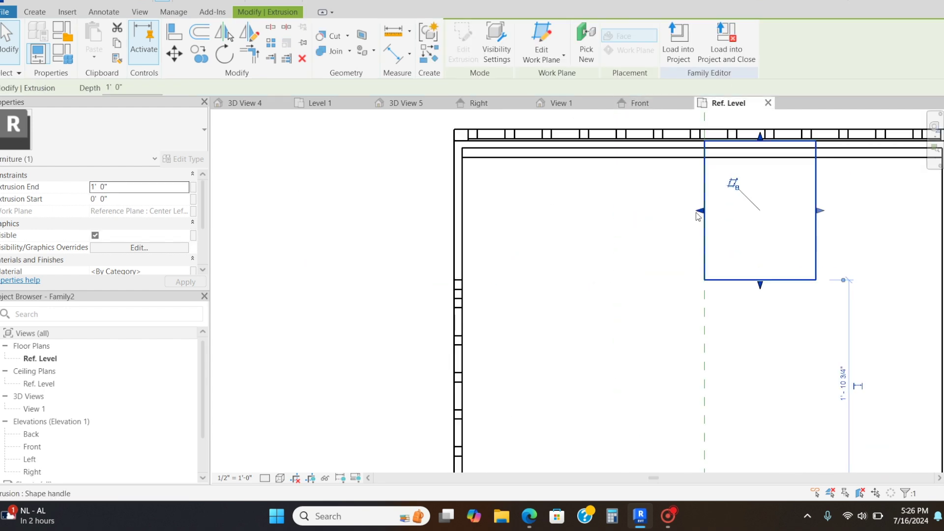
left_click_drag(458, 211, 455, 210)
left_click_drag(819, 210, 462, 208)
key("Escape")
left_click(553, 104)
scroll(565, 233, "down", 1)
left_click(627, 102)
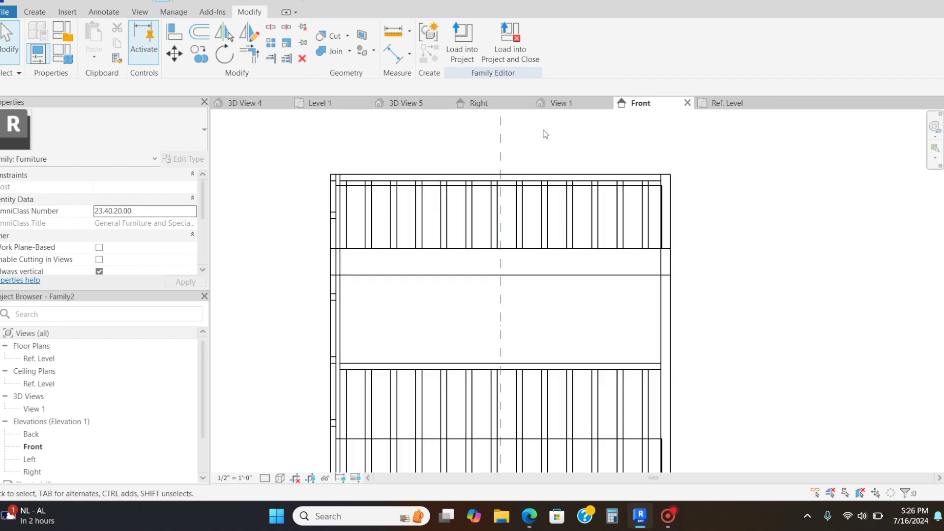
Delete the leftover horizontal guide line between the first two ladder rungs in the Right elevation
left_click(486, 102)
left_click(582, 292)
key("Delete")
scroll(603, 205, "down", 2)
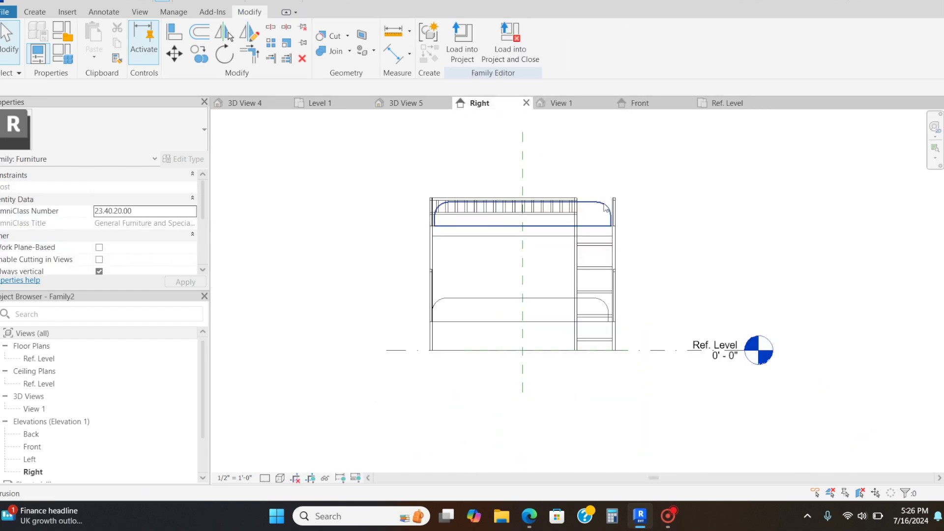
Load the finished bunk bed family into the sample house, closing it, and place it on Level 1 with two pillows at its head
left_click(510, 49)
left_click(454, 251)
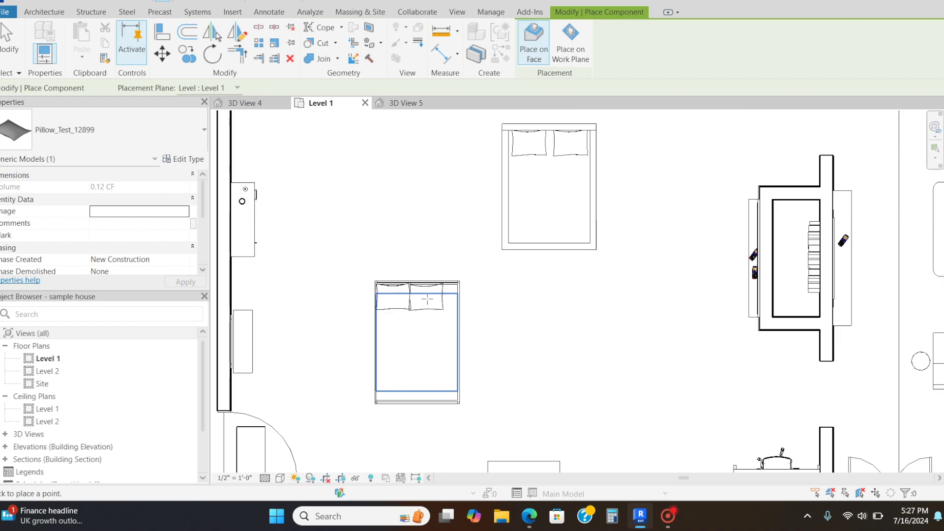
left_click(433, 287)
key("Escape")
Move the two pillows on the upper bunk apart so they sit evenly across the bed's width
scroll(413, 300, "up", 2)
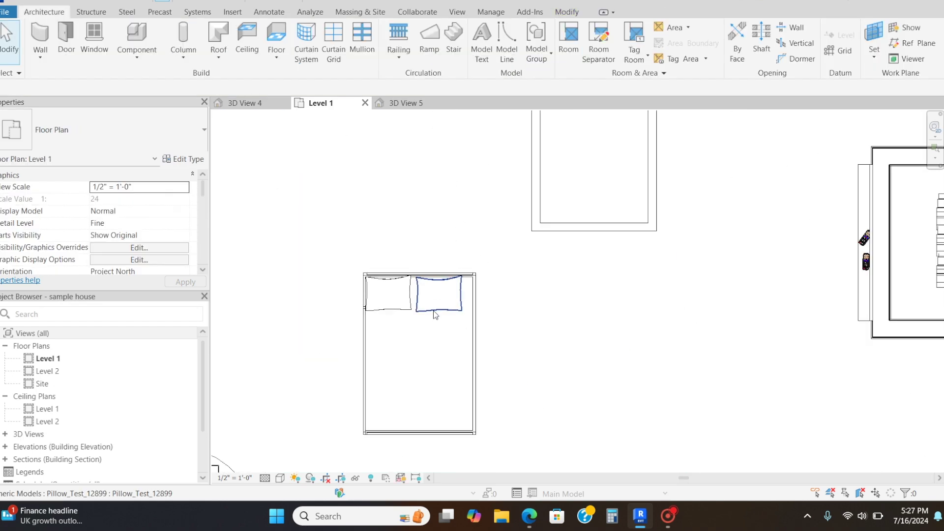
left_click(395, 298)
key("Escape")
left_click(395, 298)
left_click(592, 307)
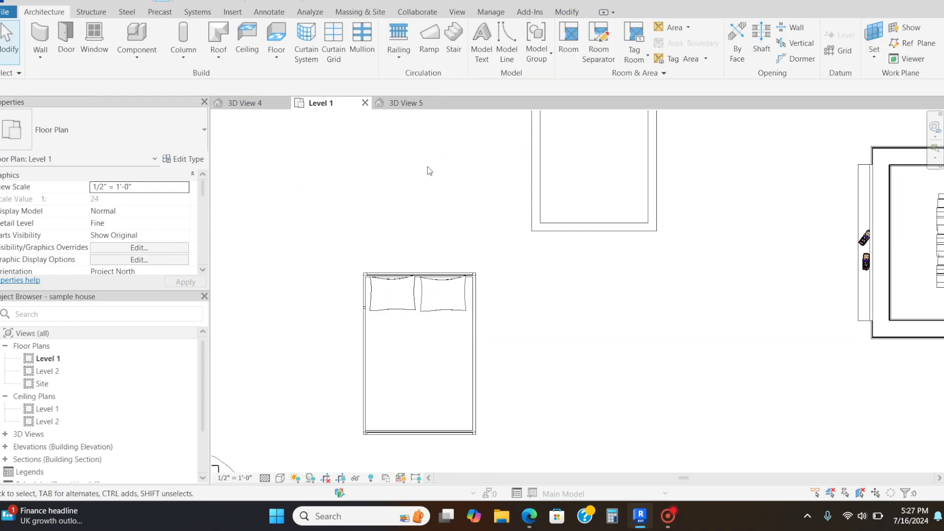
In 3D View 5, place two Pillow_Test_12899 pillows side by side at the head of the lower mattress
scroll(426, 166, "down", 1)
left_click(409, 104)
left_click(478, 228)
middle_click_drag(478, 228, 496, 300, "shift")
left_click(347, 412)
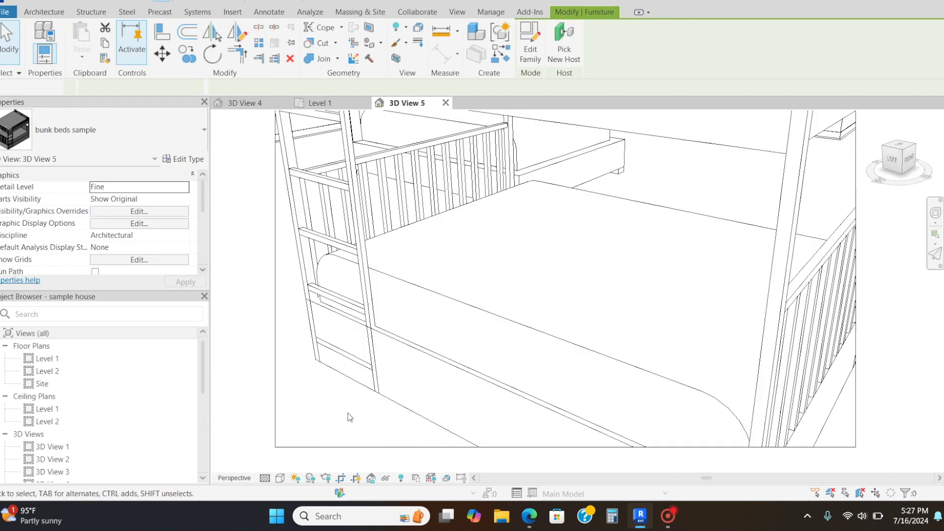
key("c")
key("m")
left_click(434, 255)
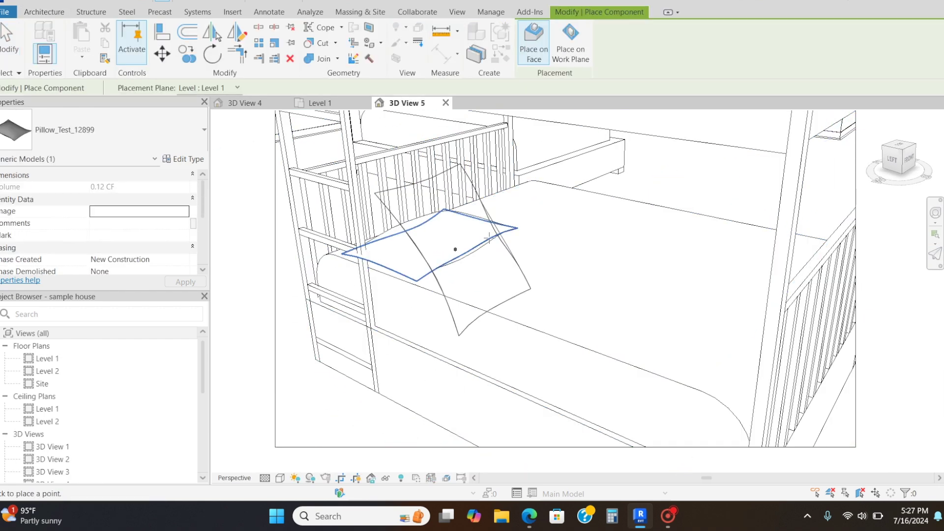
left_click(533, 212)
key("Escape")
Create a camera view of the bunk bed from the Level 1 plan, adjust its framing, and set the detail level to Fine
scroll(462, 260, "down", 3)
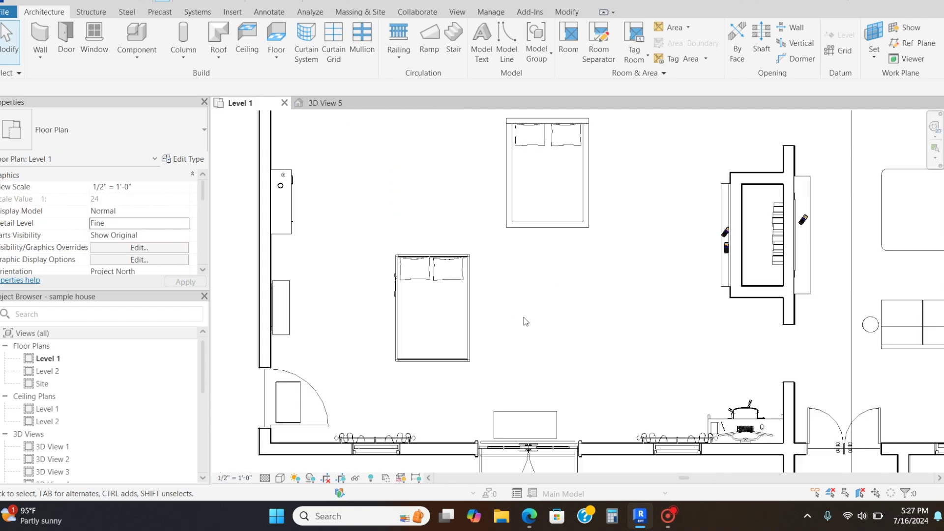
scroll(525, 322, "down", 1)
left_click(295, 33)
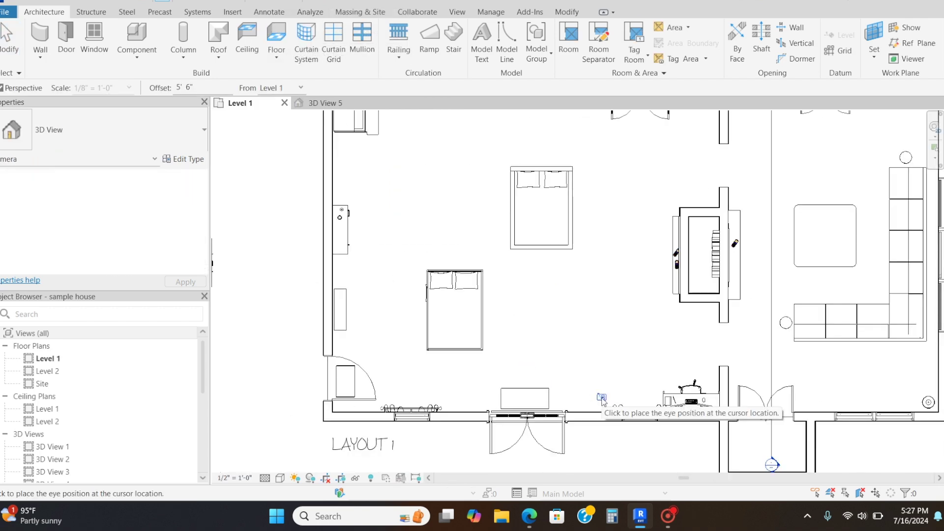
left_click(669, 179)
left_click_drag(576, 418, 575, 457)
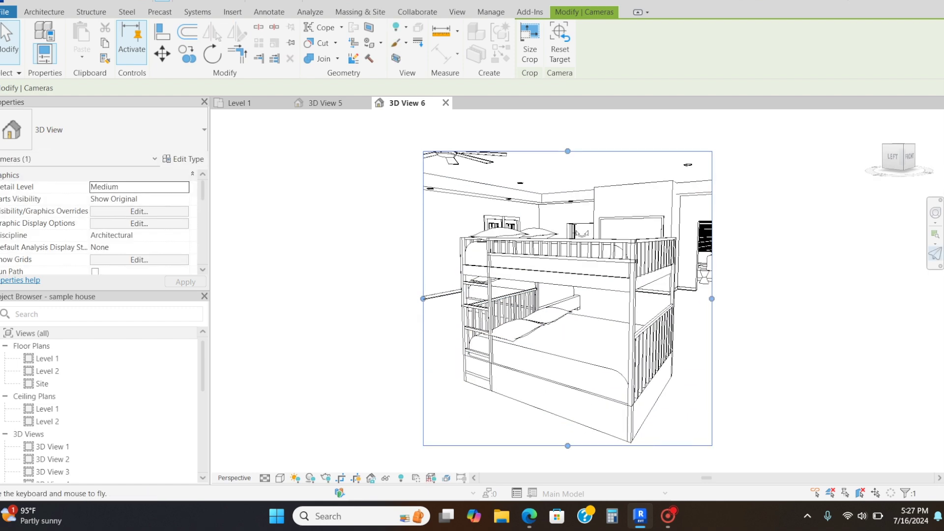
left_click(278, 465)
key("Escape")
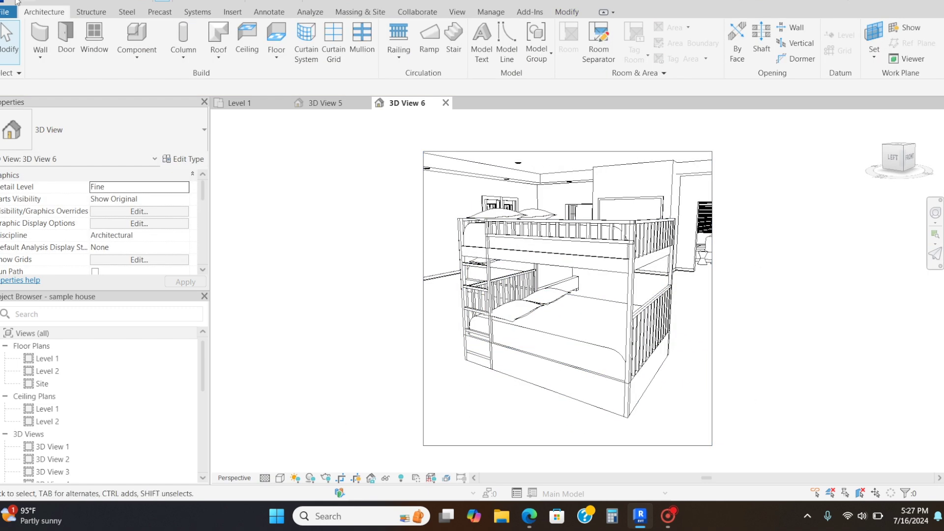